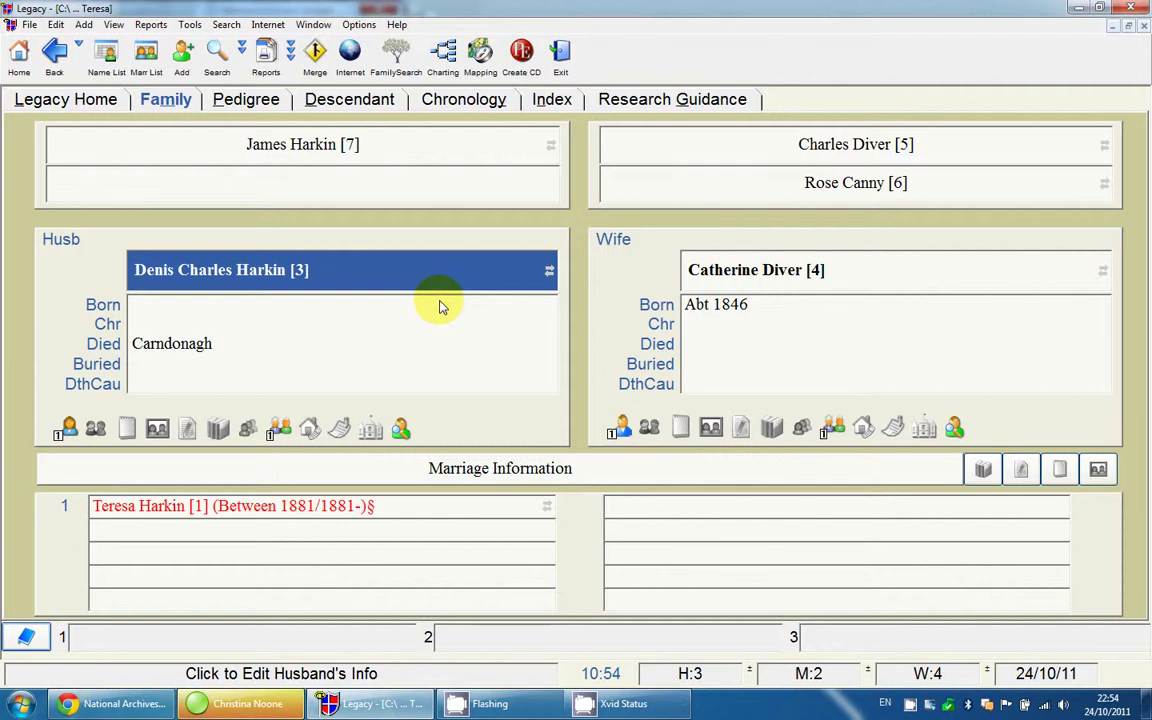
Step: Check the census household record, then enter Denis Charles Harkin's birth date as Abt 1836
key("alt+Tab")
key("Tab")
key("Tab")
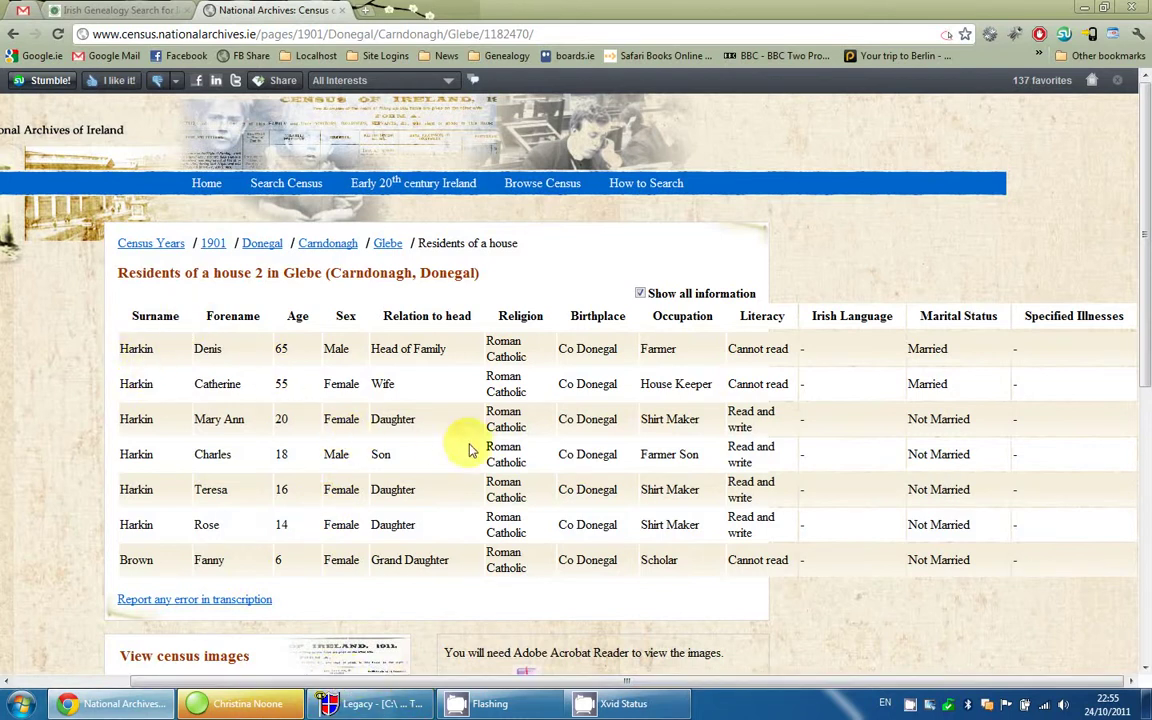
scroll(430, 352, "down", 1)
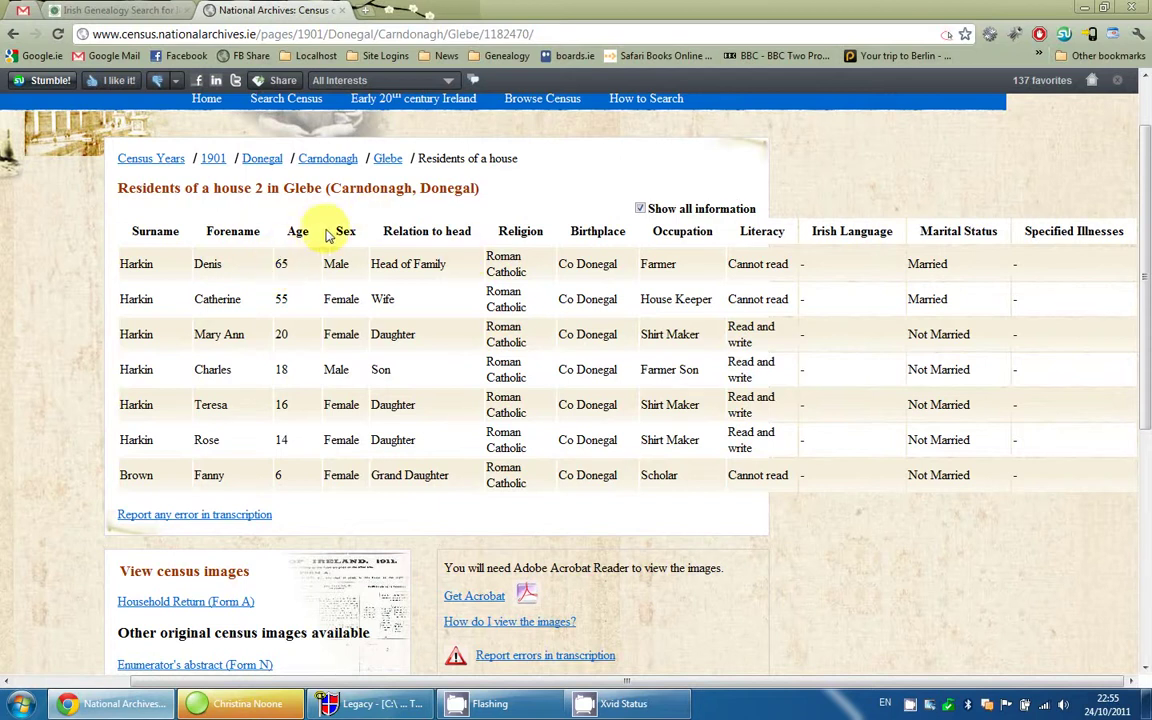
key("alt+Tab")
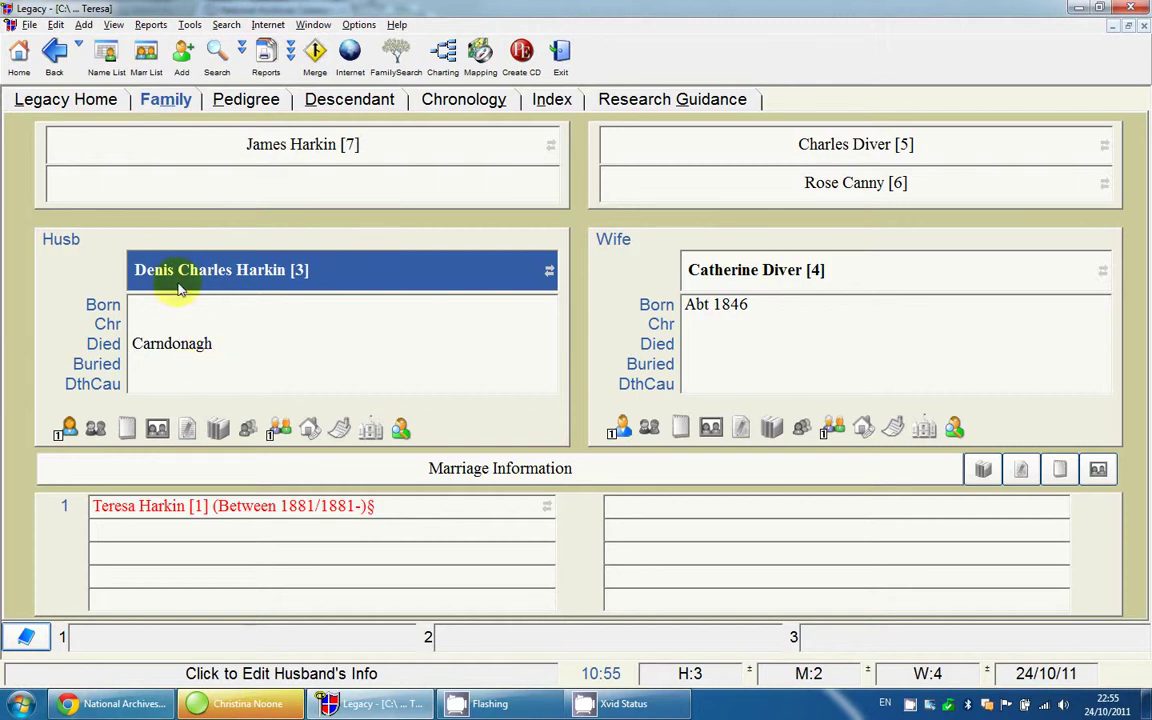
key("alt+Tab")
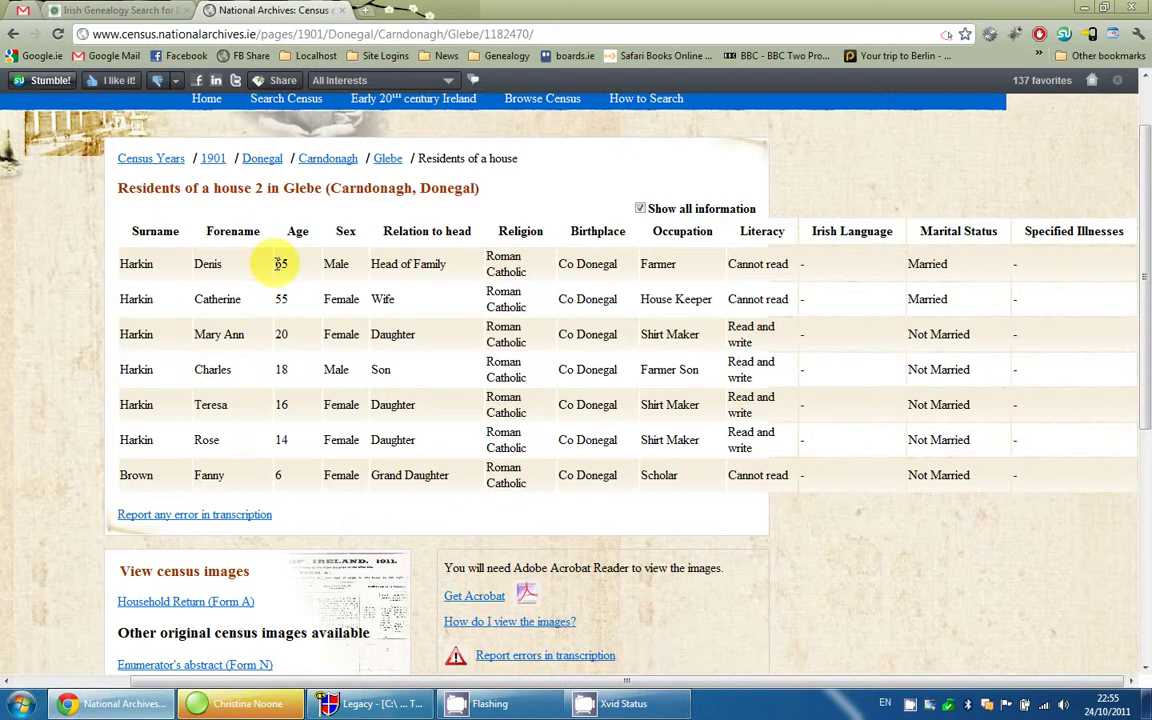
key("alt+Tab")
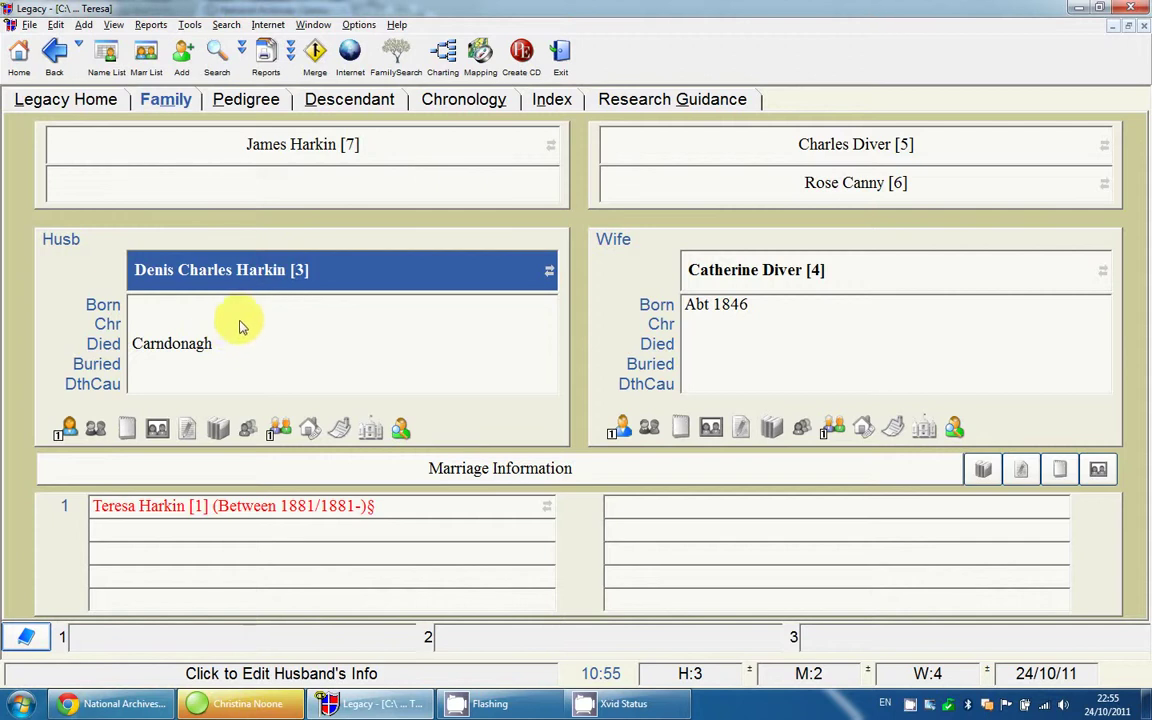
left_click(272, 330)
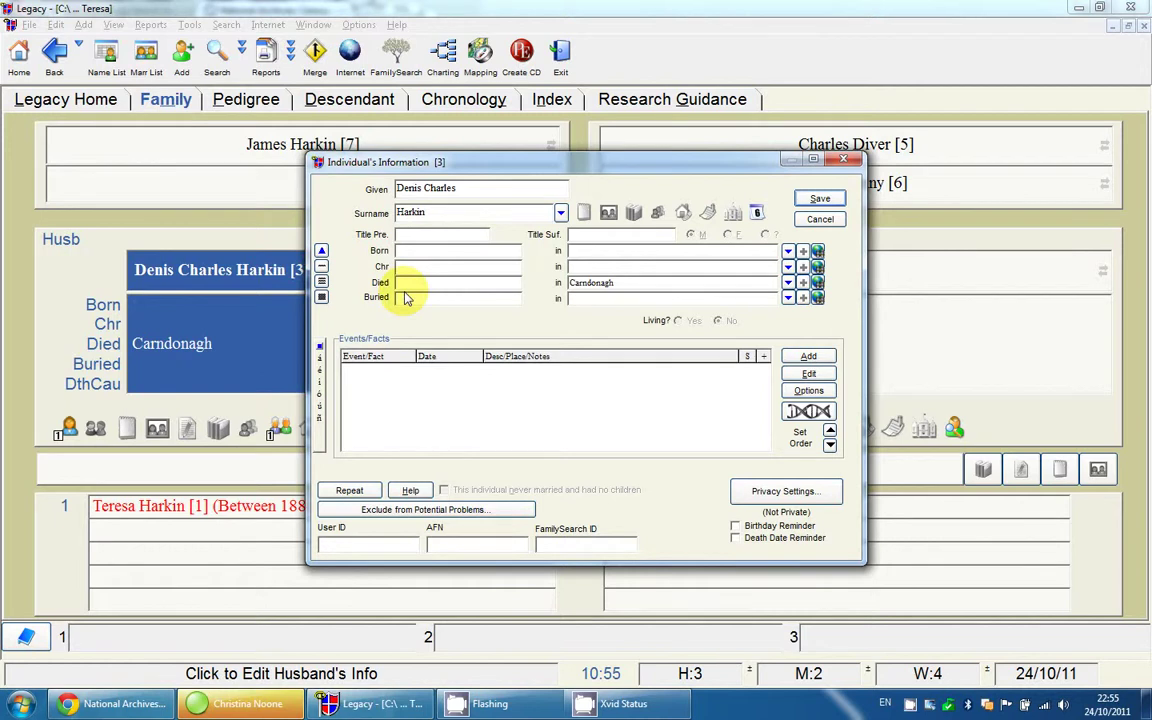
type("about 1836")
key("Tab")
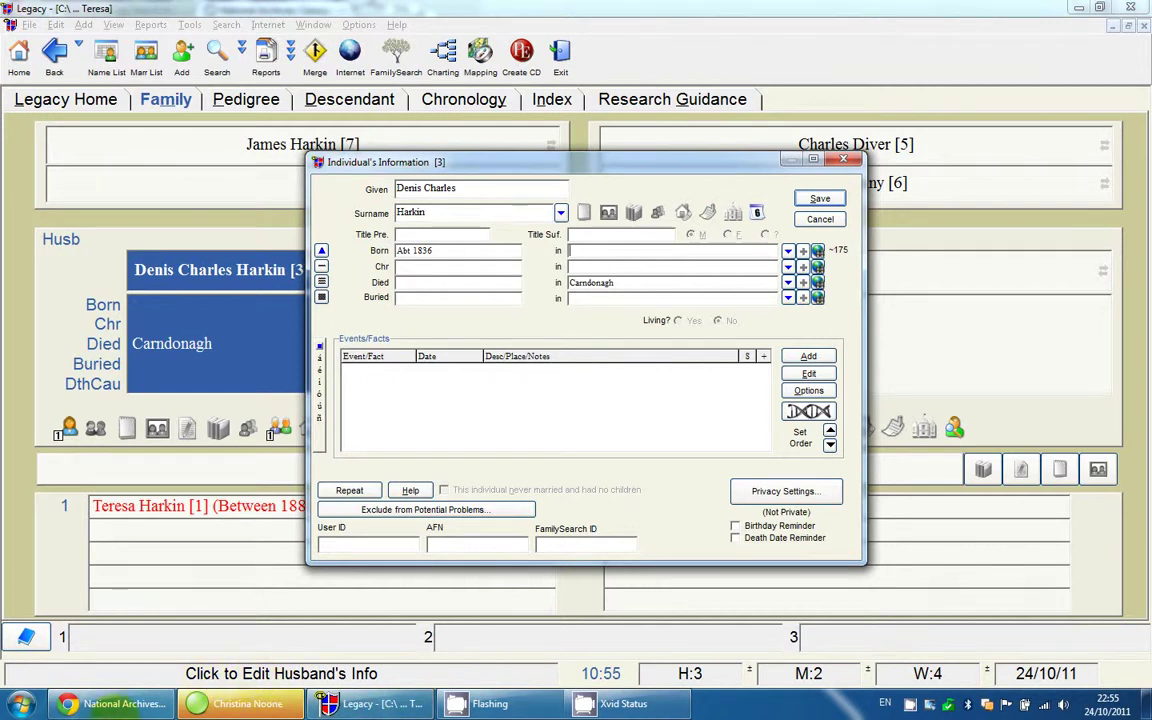
Step: Take the Donegal birthplace from the census page and record it as 'Co. Donegal, Ireland.'
left_click(120, 704)
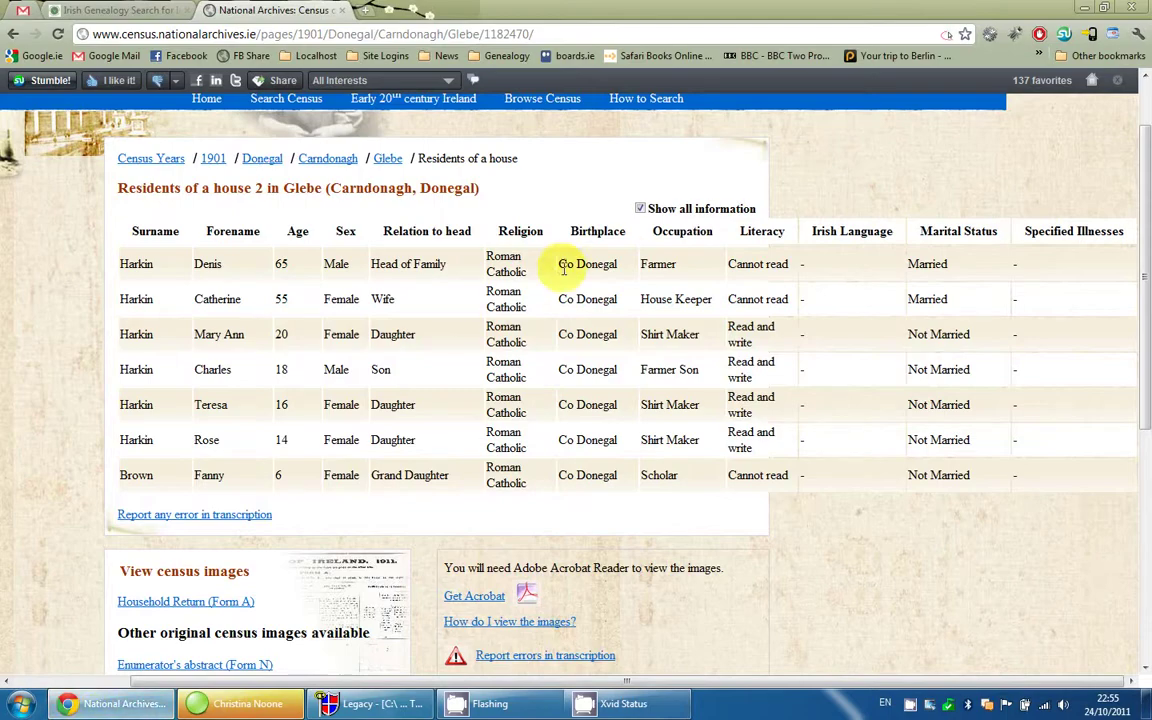
left_click_drag(618, 264, 564, 264)
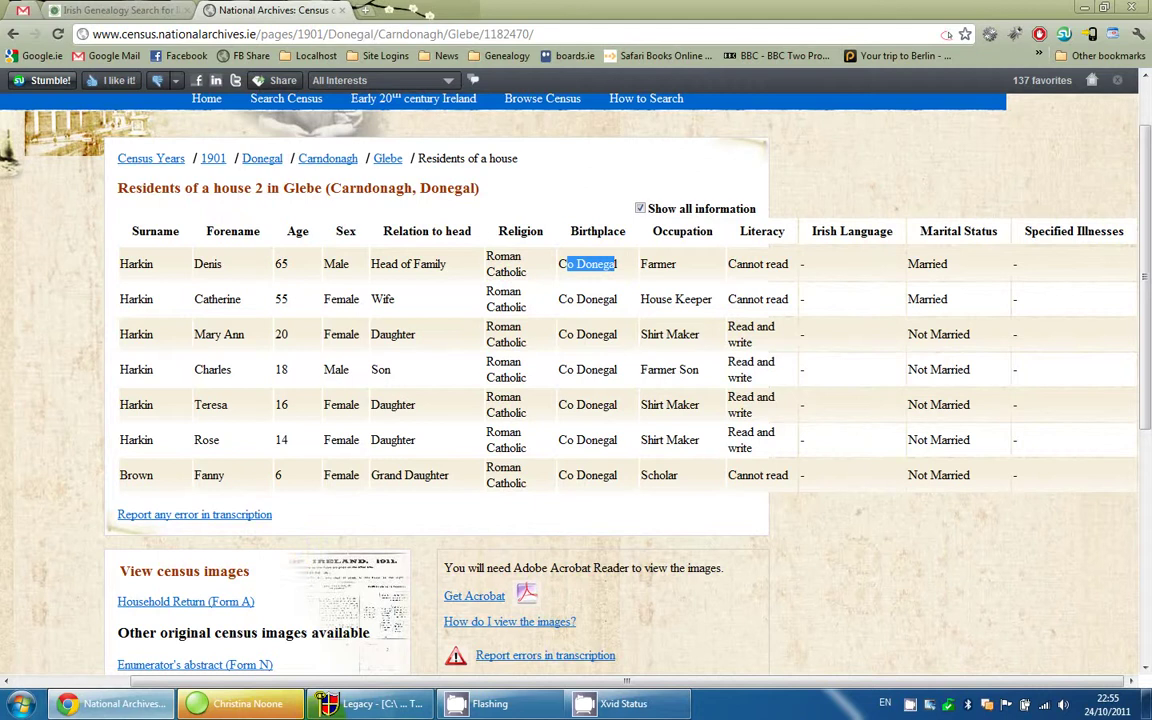
mouse_move(368, 712)
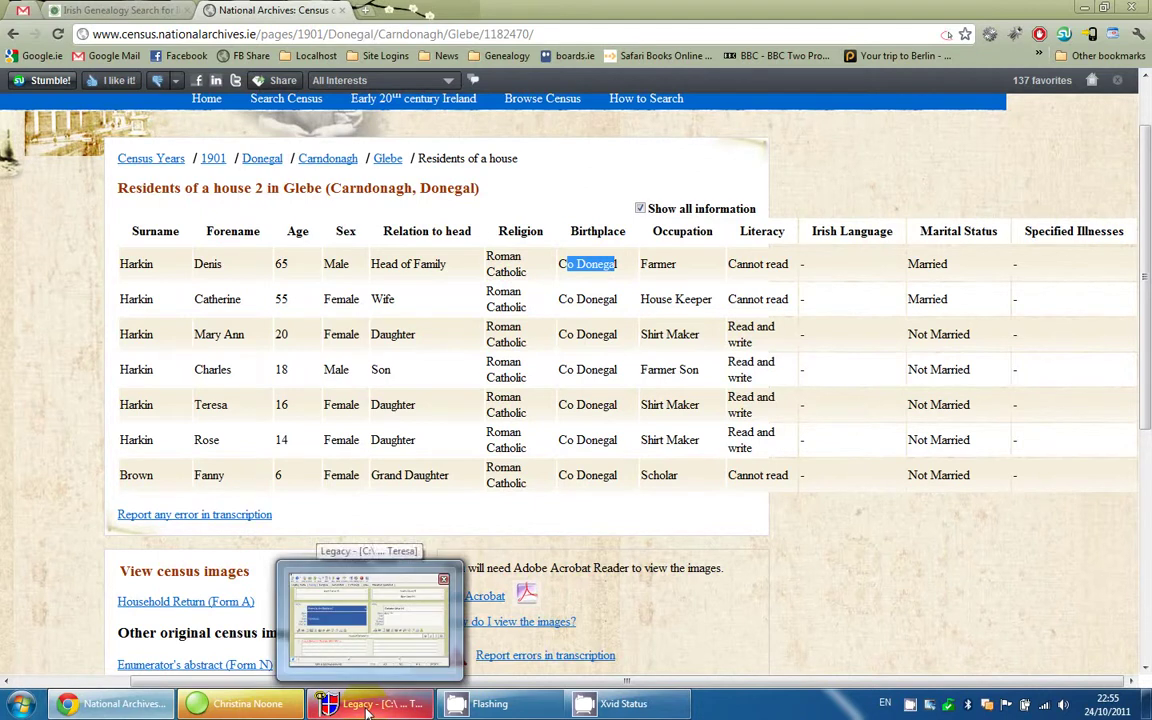
left_click(368, 712)
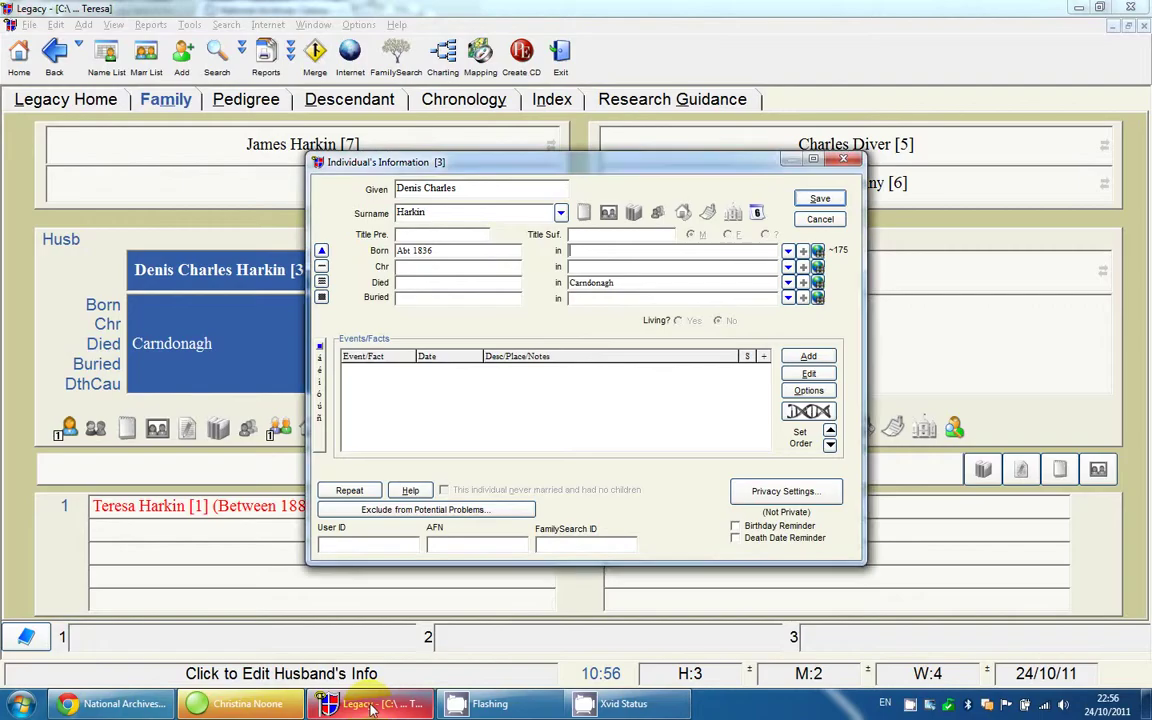
type("Co.")
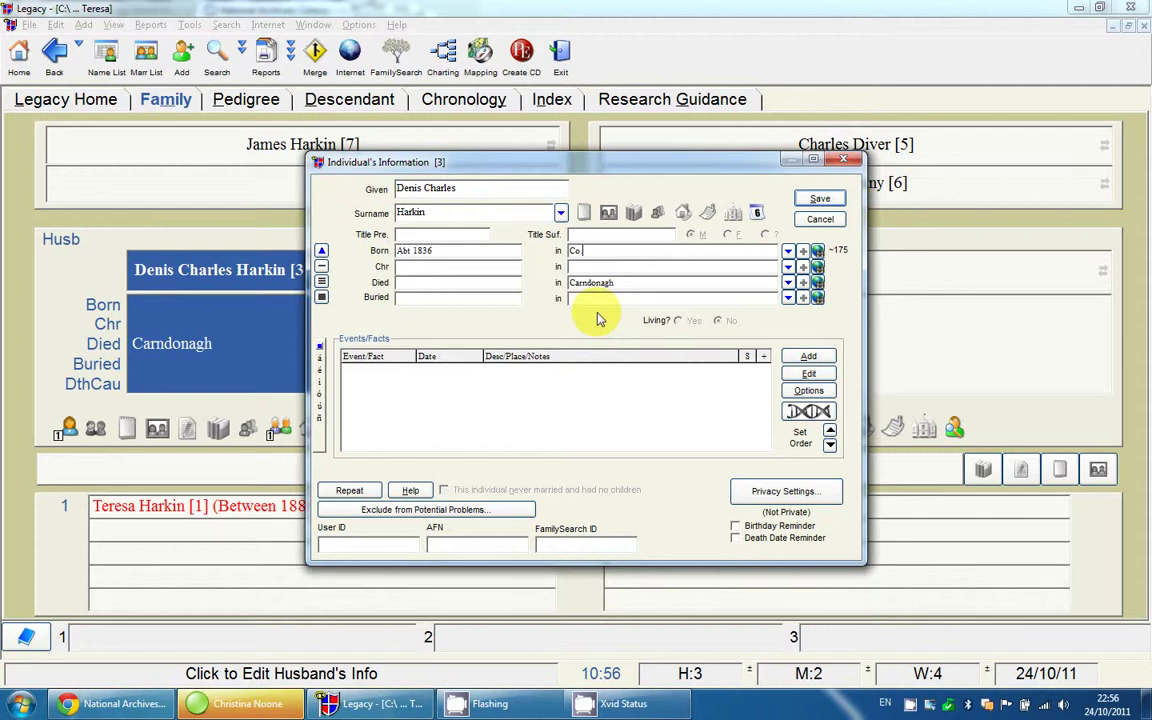
type(" Donegal, Ireland.")
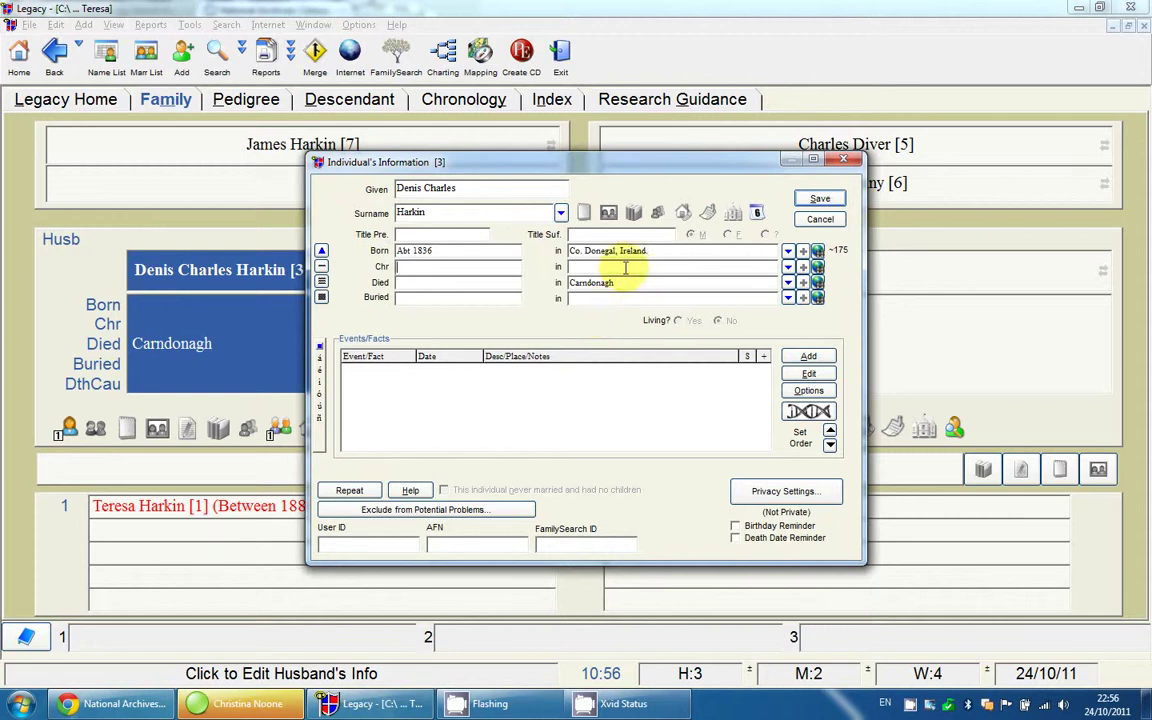
left_click(665, 251)
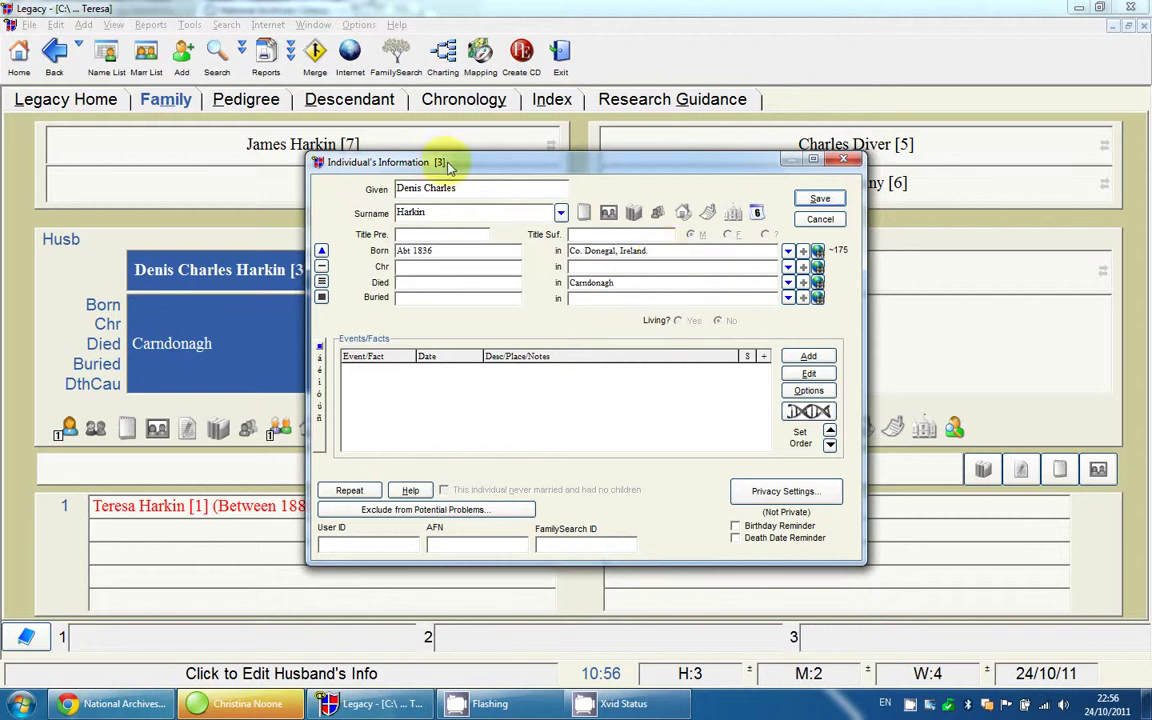
left_click(431, 214)
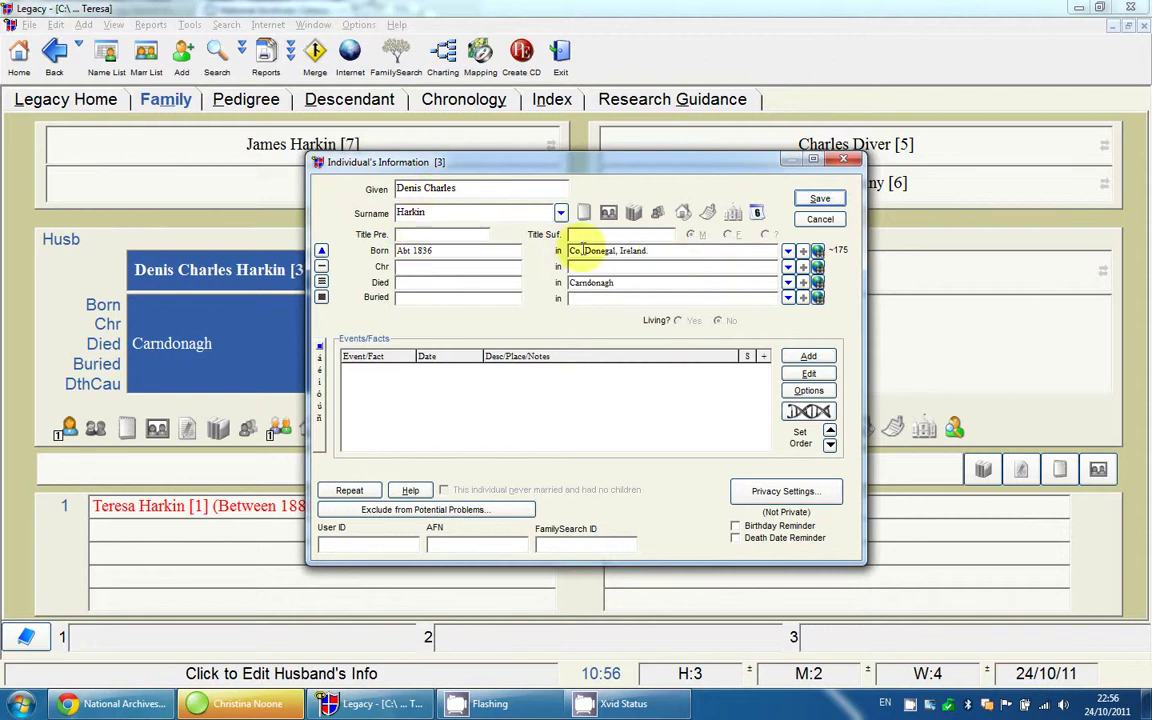
left_click(490, 251)
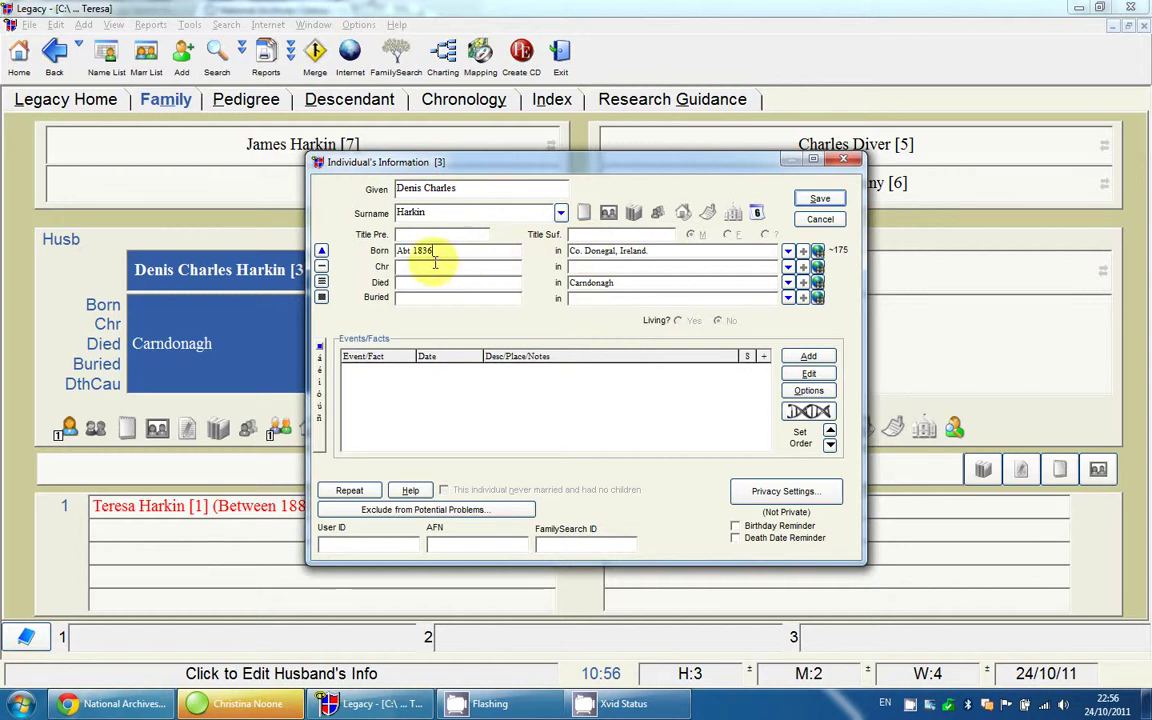
Step: Open Denis's source citations in a moved, enlarged Assigned Sources window and select the Name event
left_click(636, 215)
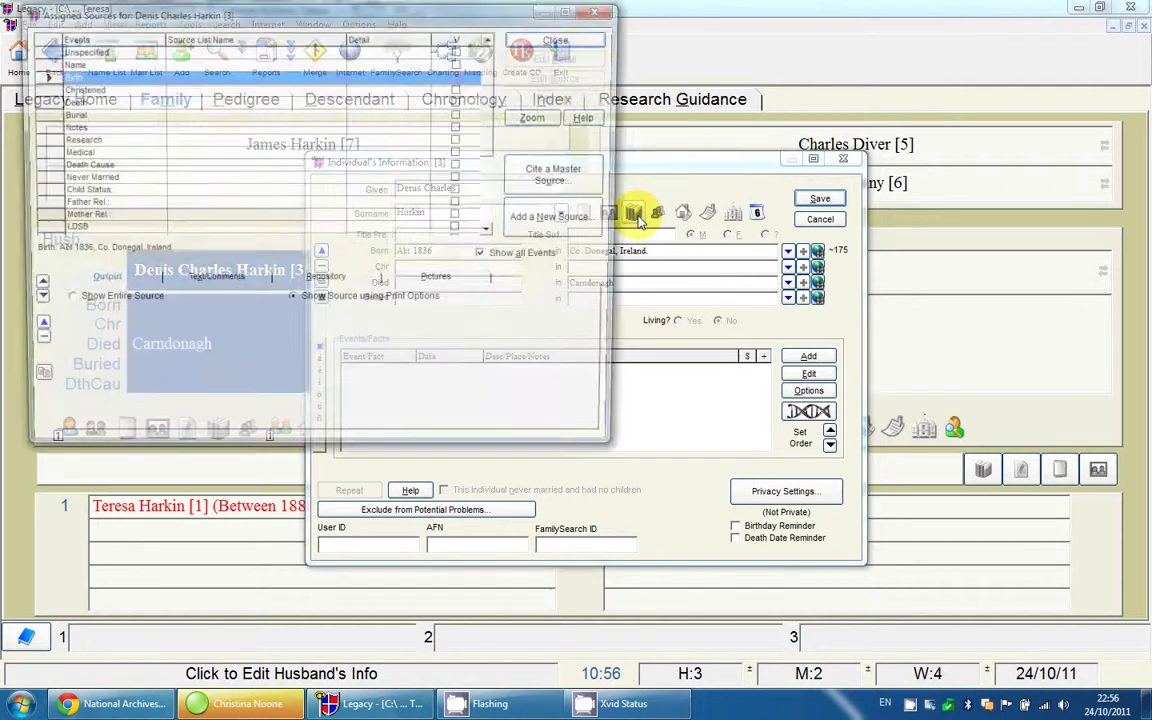
left_click_drag(474, 22, 709, 110)
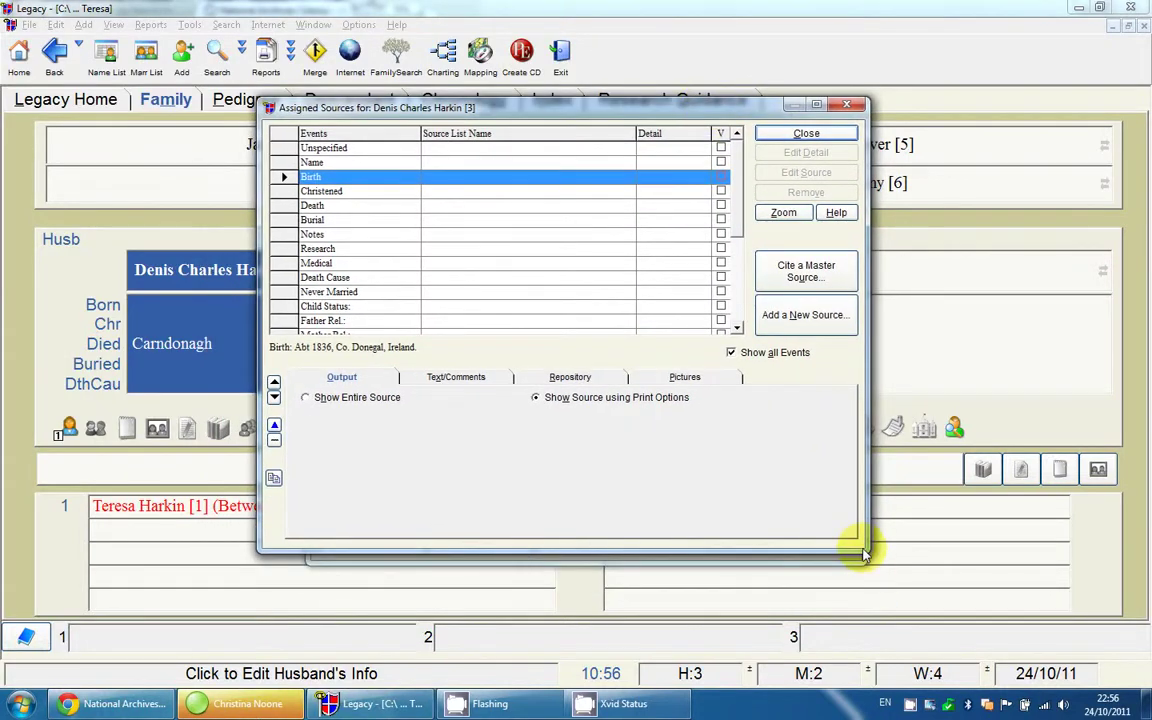
left_click_drag(860, 553, 916, 656)
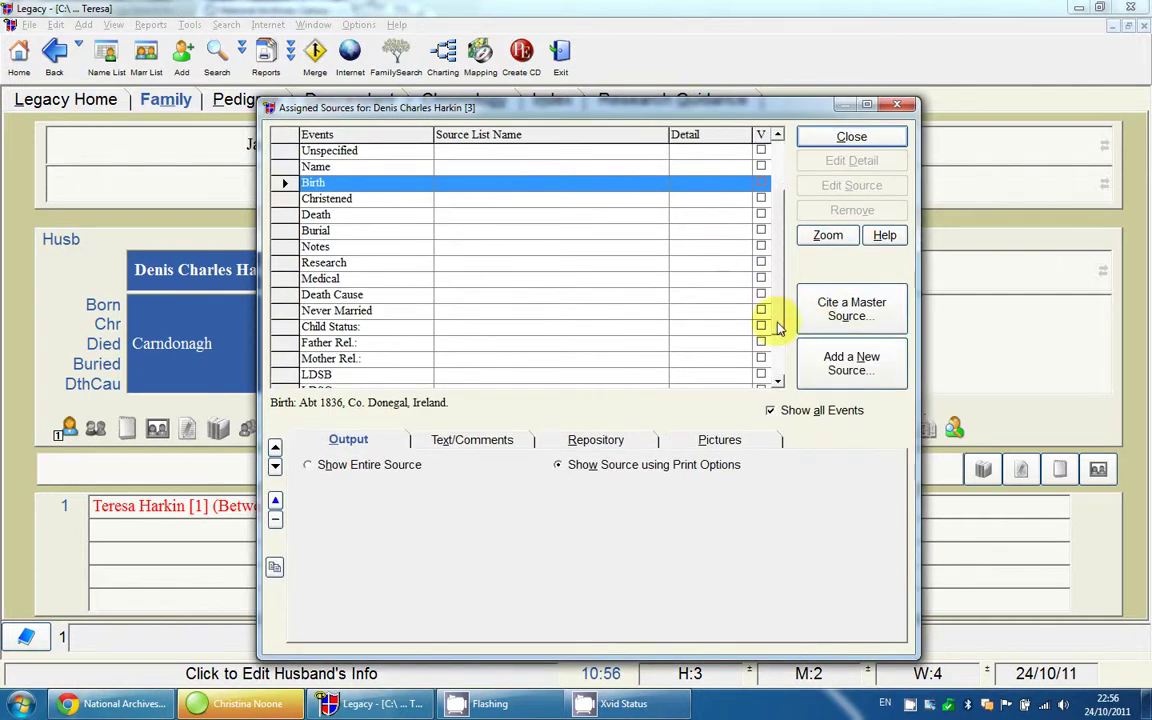
scroll(779, 309, "down", 2)
scroll(779, 329, "down", 2)
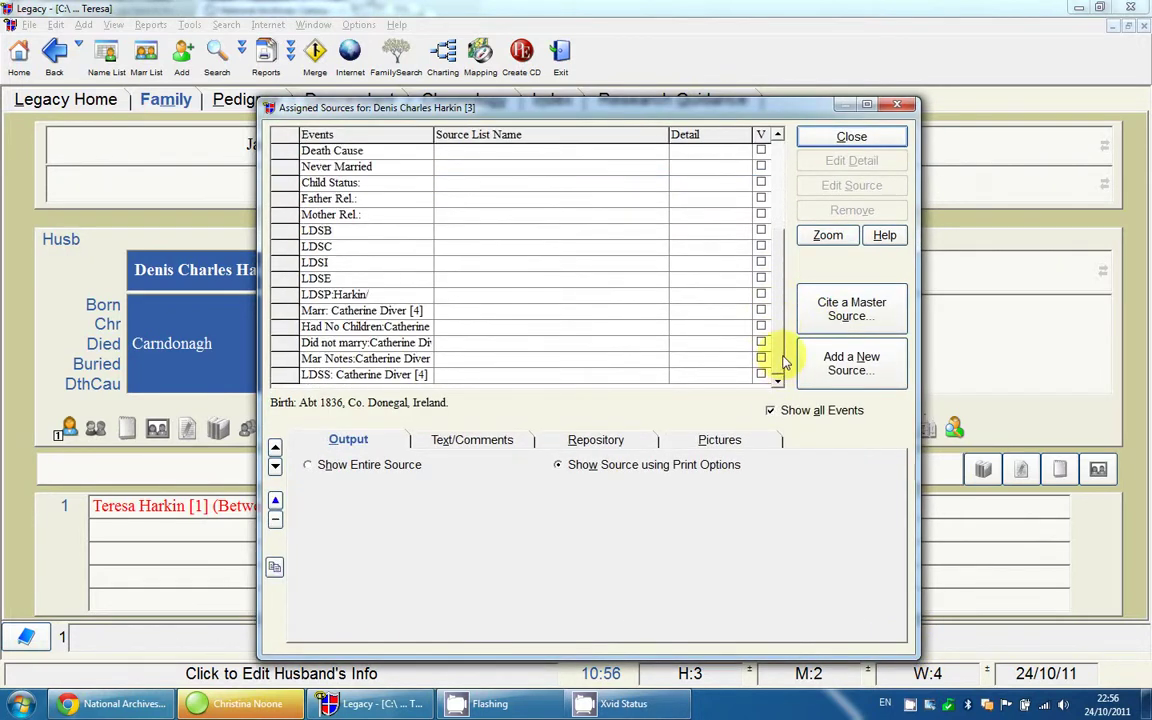
scroll(761, 226, "up", 4)
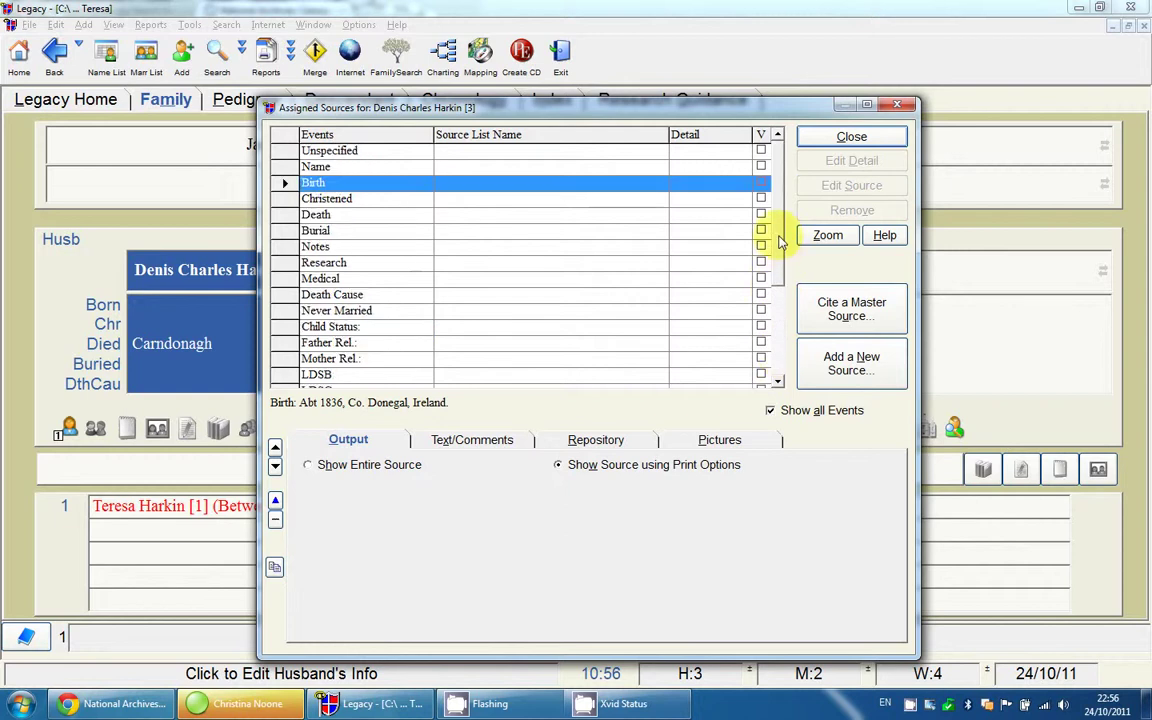
left_click(410, 170)
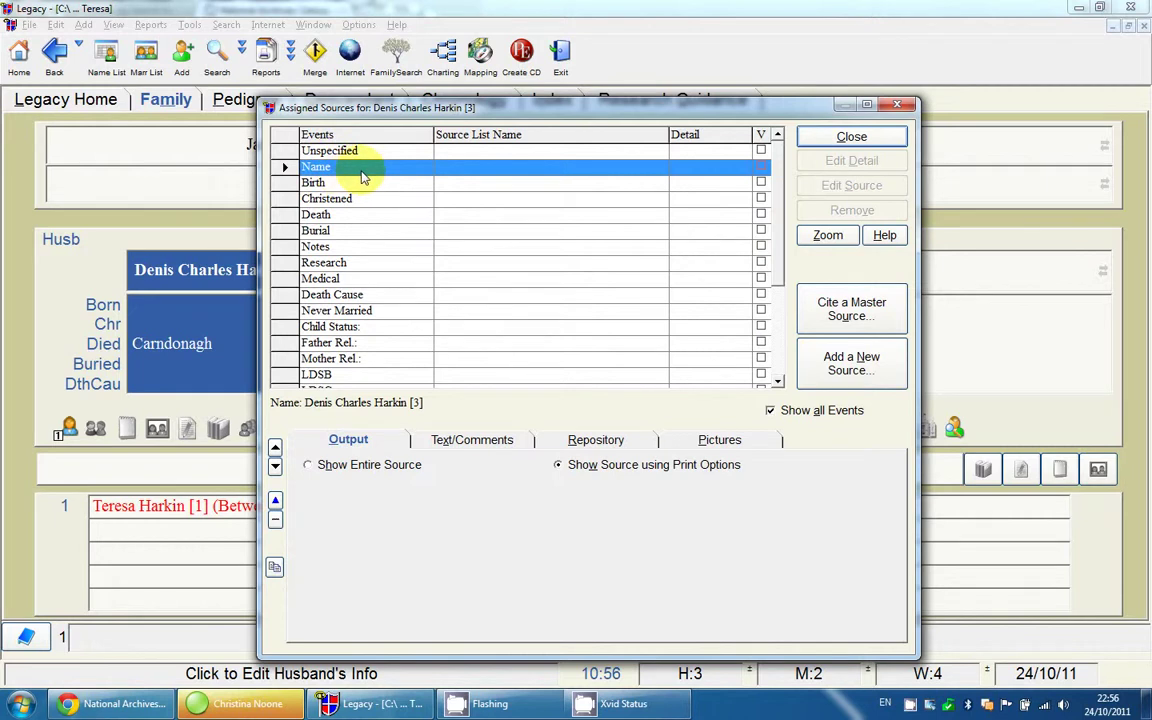
Step: Choose the existing 1901 Census of Ireland master source to cite for the Name event
left_click(819, 306)
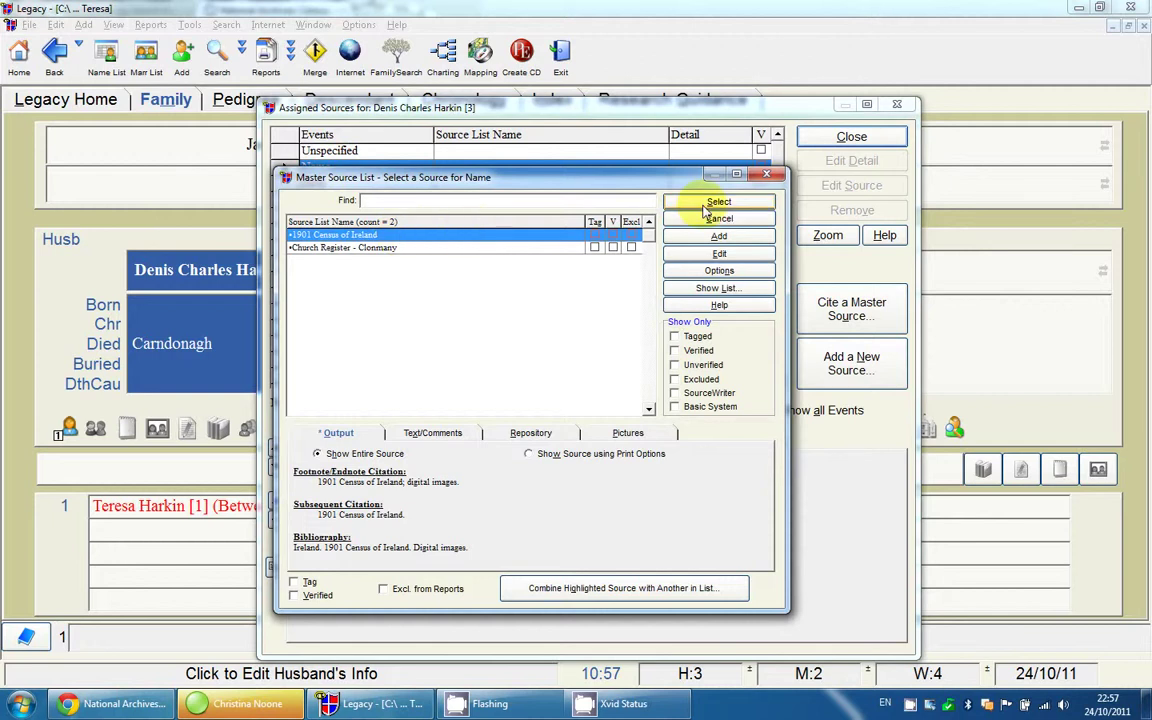
left_click_drag(663, 185, 705, 193)
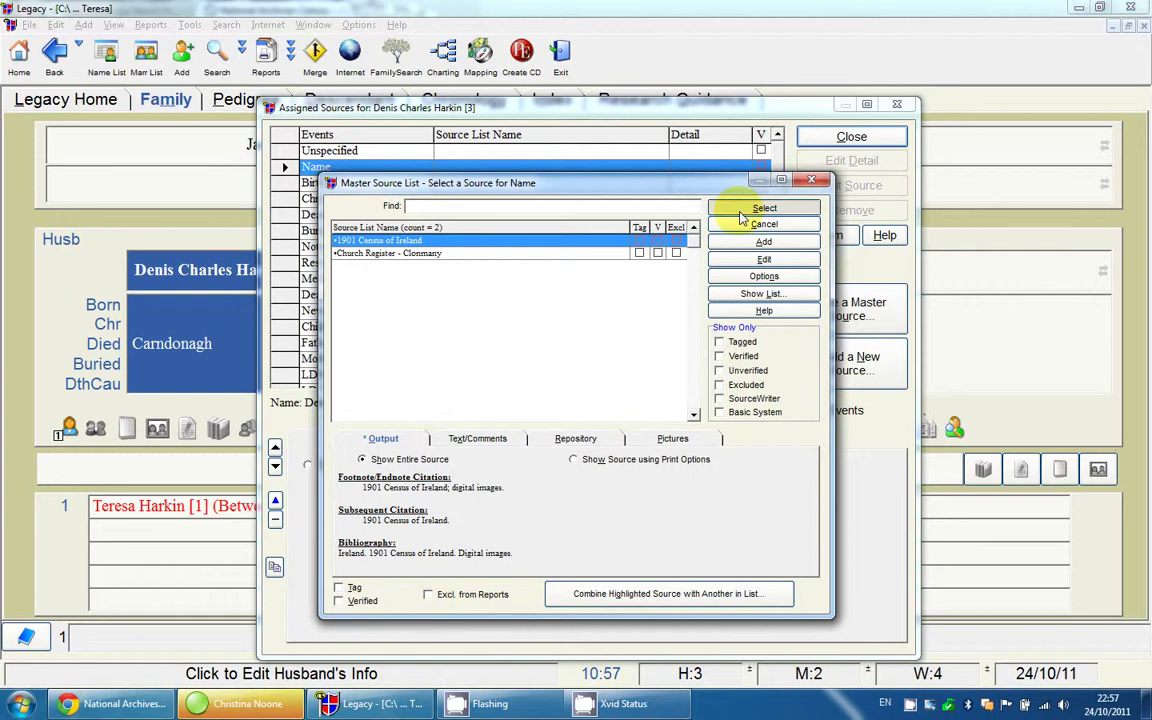
left_click(741, 210)
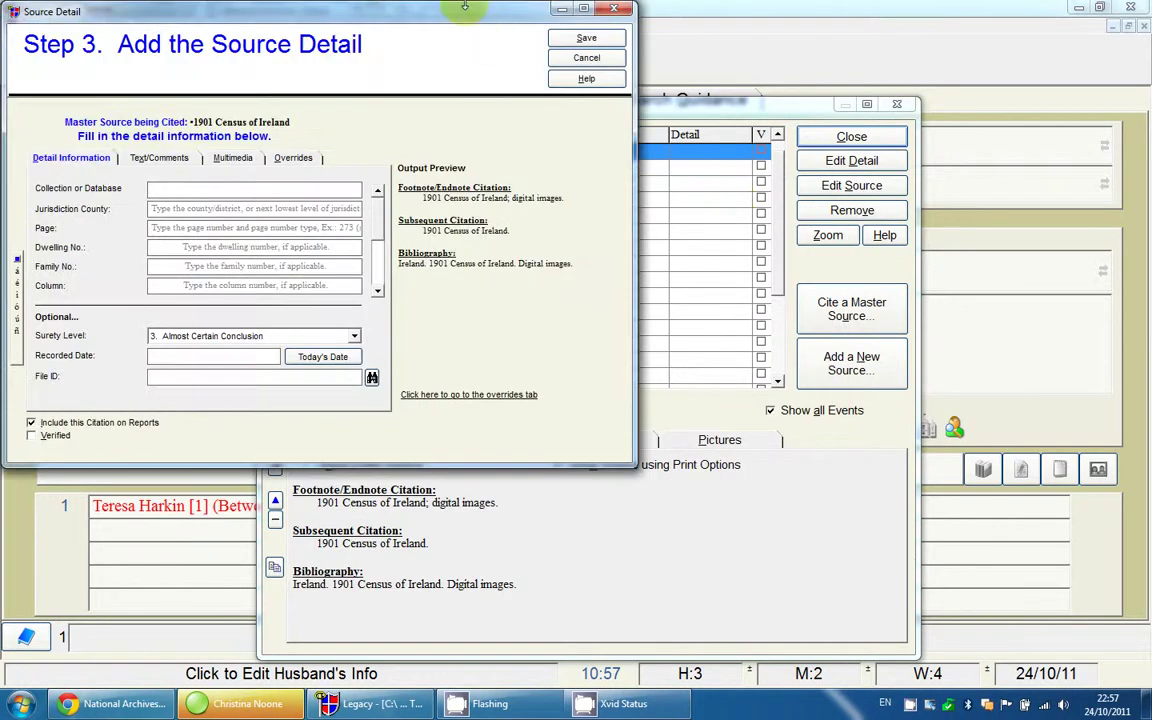
Step: Select the Glebe, Carndonagh, Donegal location in the census heading, then return to Source Detail
left_click_drag(465, 8, 728, 212)
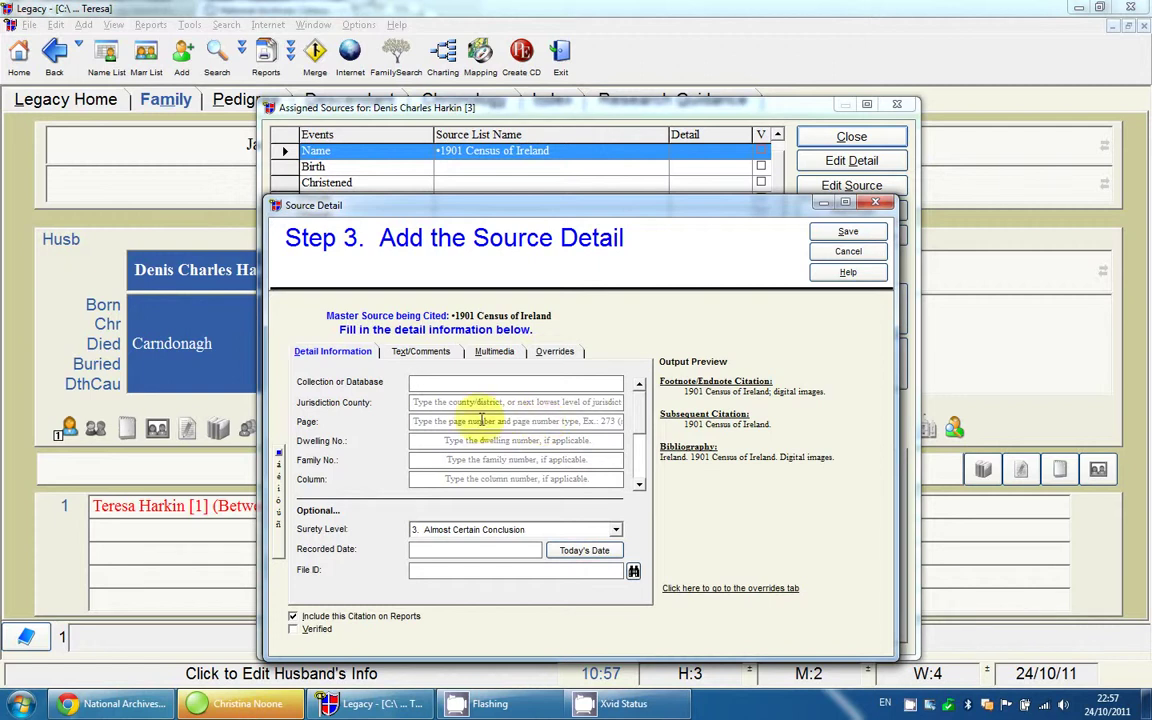
left_click(115, 703)
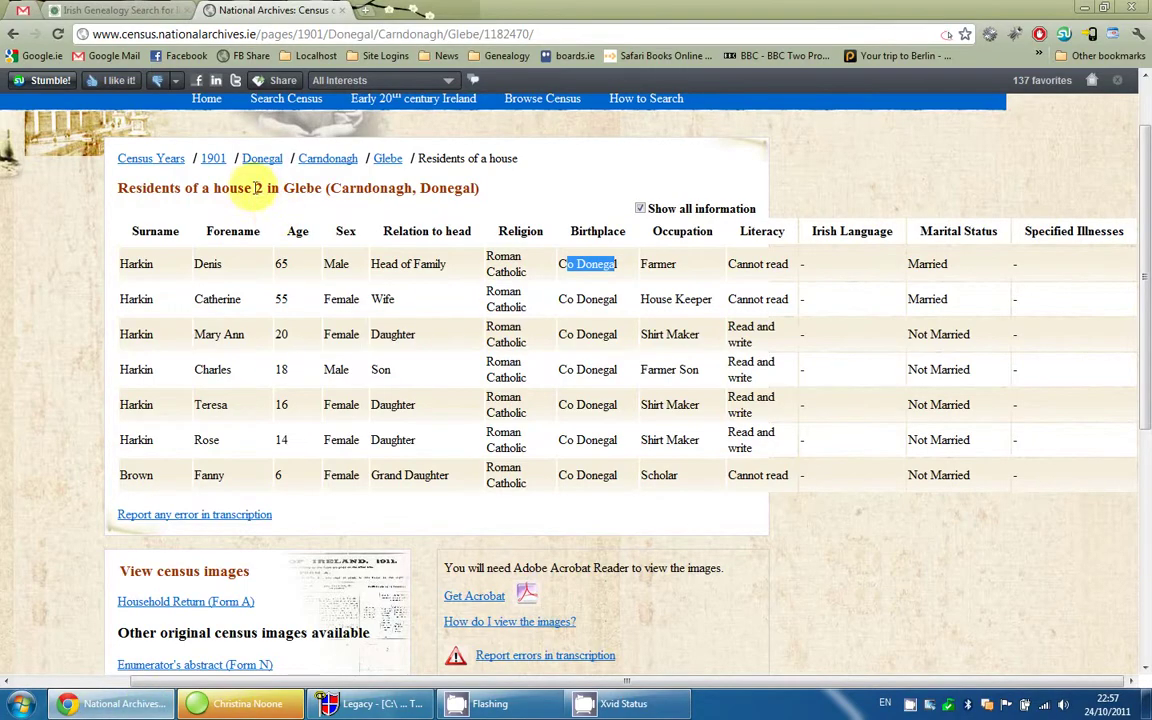
left_click_drag(253, 187, 300, 188)
left_click_drag(328, 190, 458, 188)
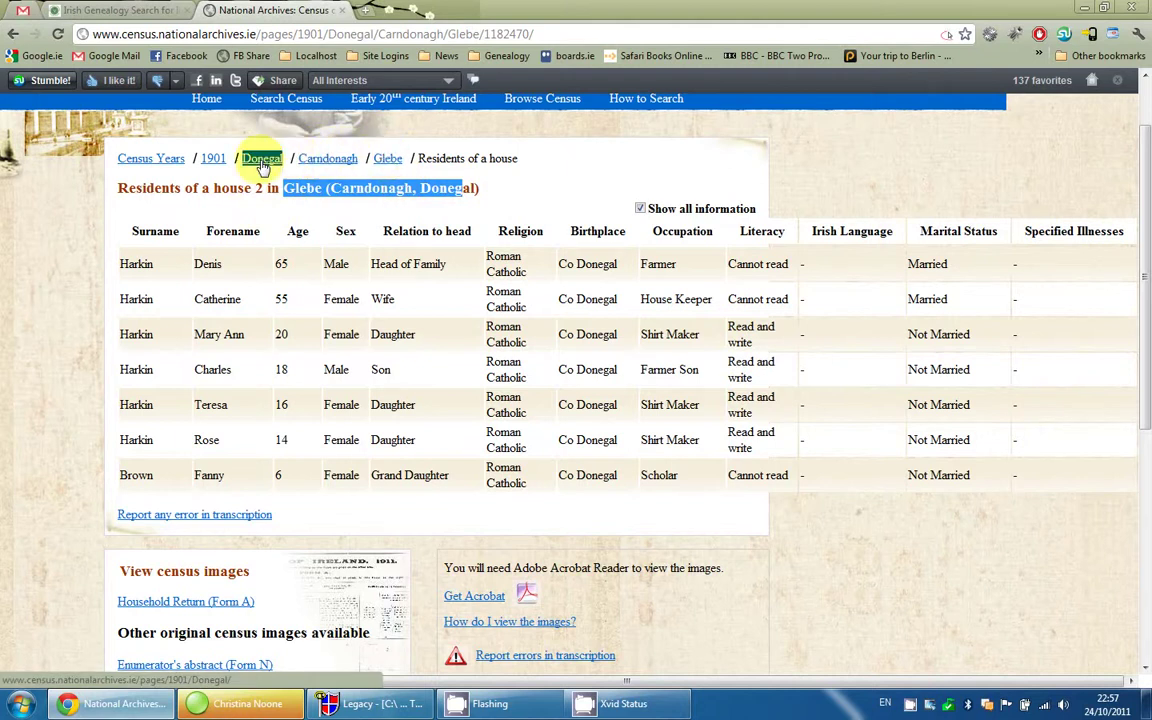
key("alt+Tab")
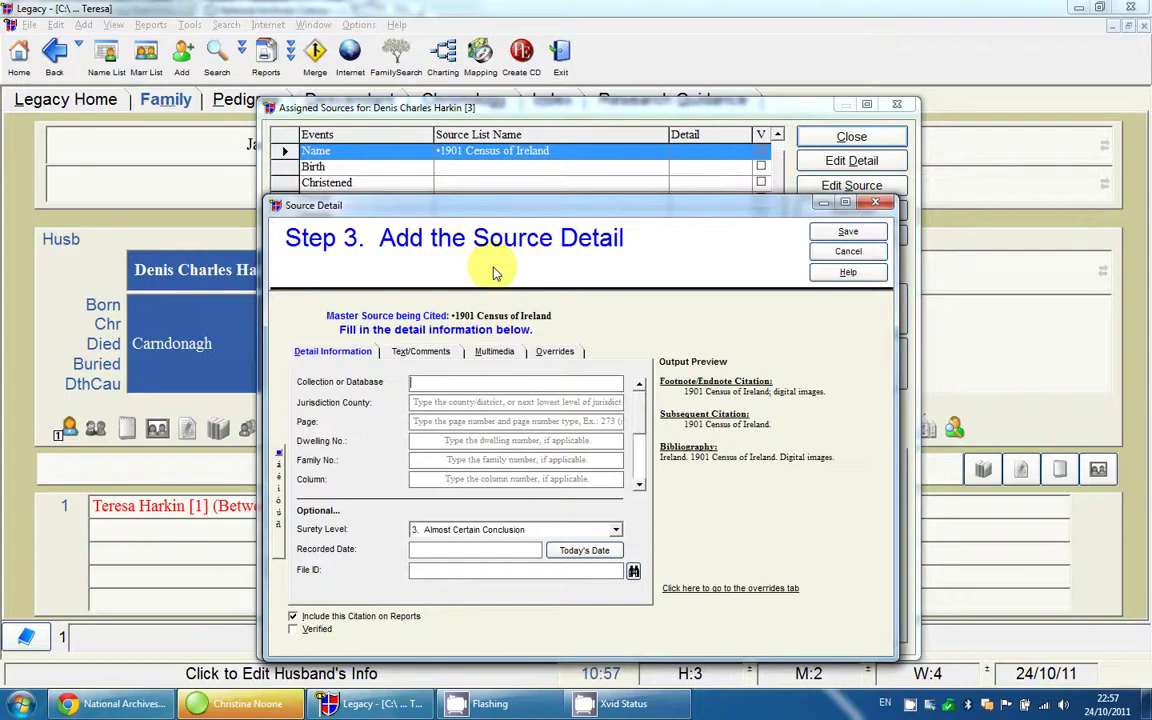
Step: Enter 'Glebe, Carndonagh, Donegal' as the census citation's jurisdiction
left_click(439, 402)
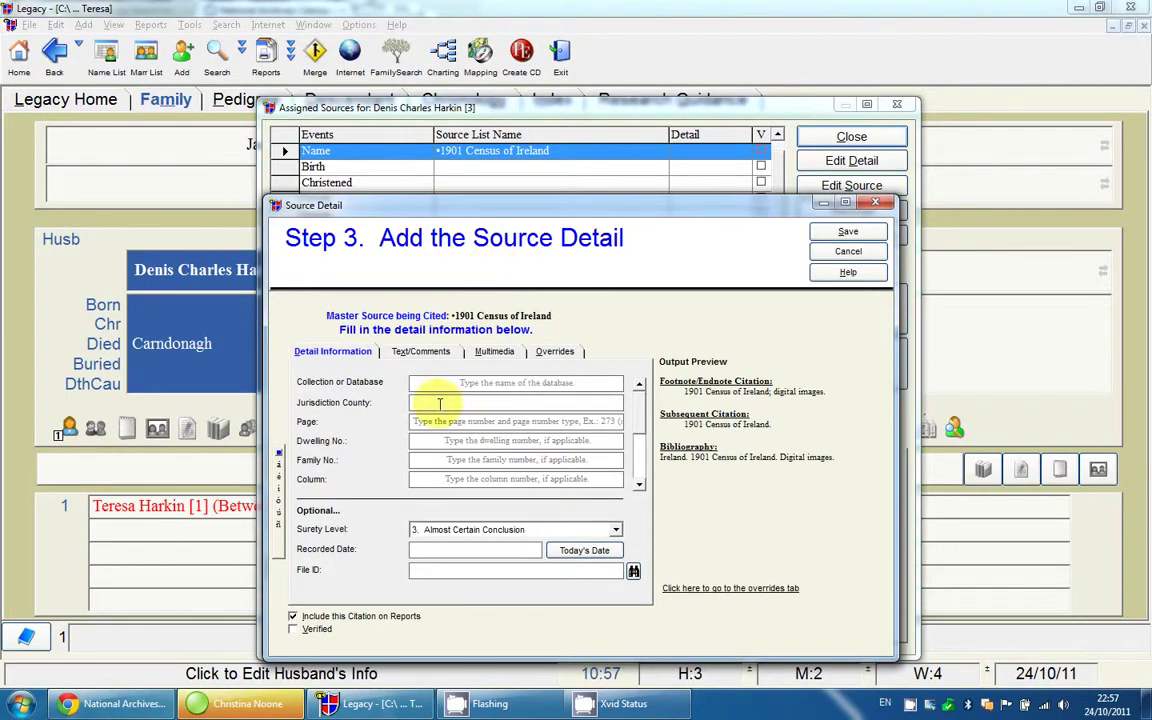
type("Donegal")
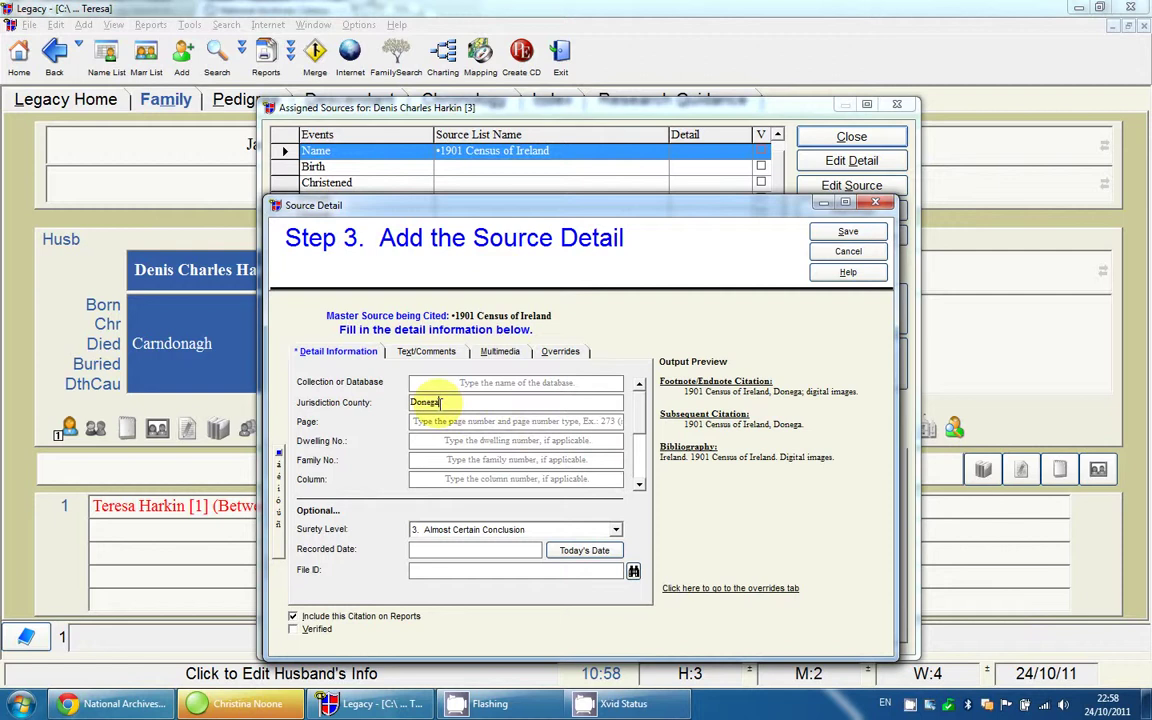
key("BackSpace")
key("BackSpace")
key("BackSpace")
key("BackSpace")
key("BackSpace")
key("BackSpace")
key("BackSpace")
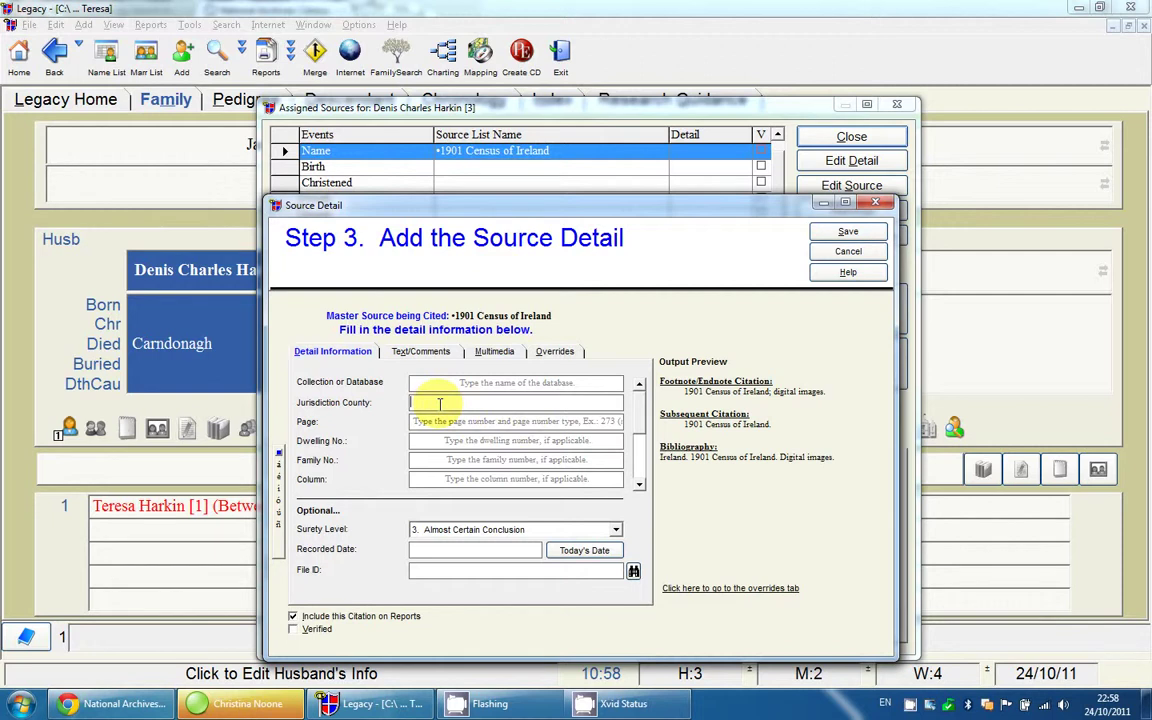
type("Glebe, ")
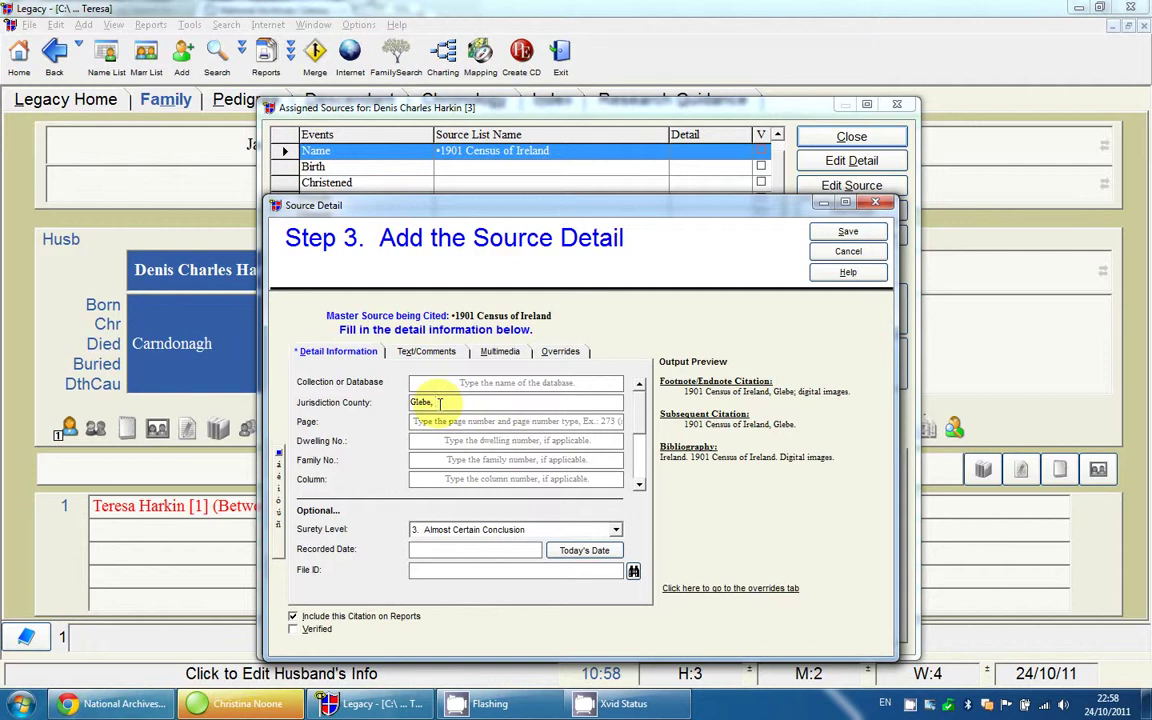
type("Carndon")
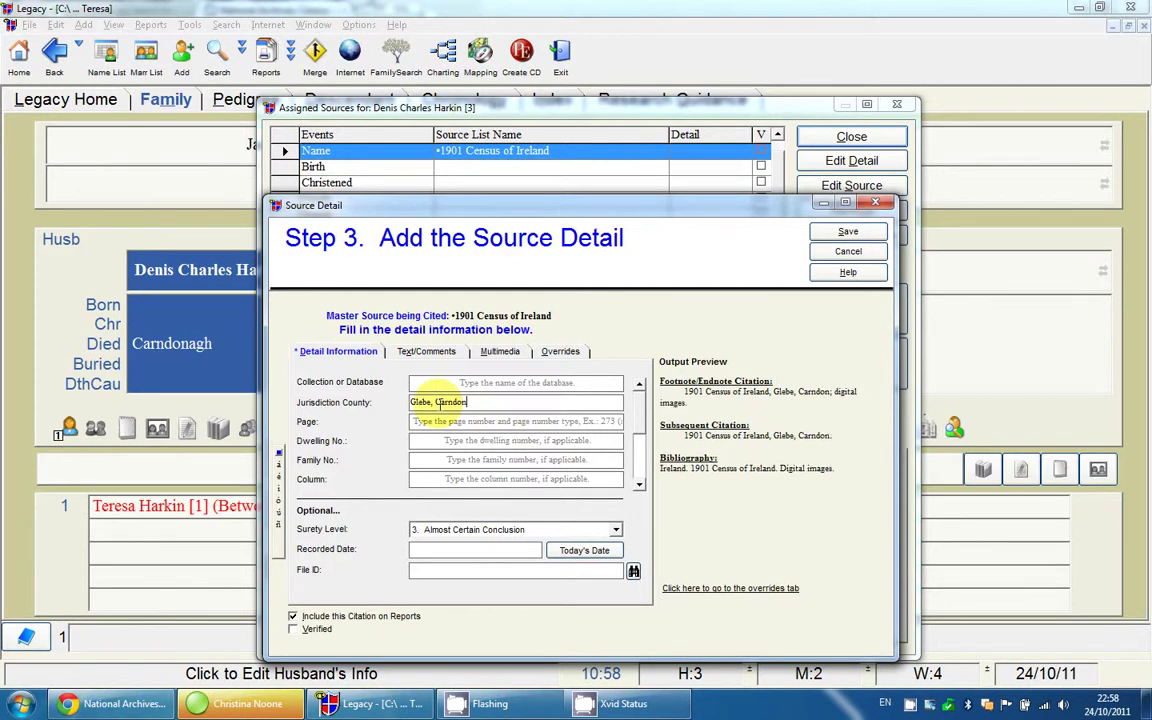
type("agh, Donegal")
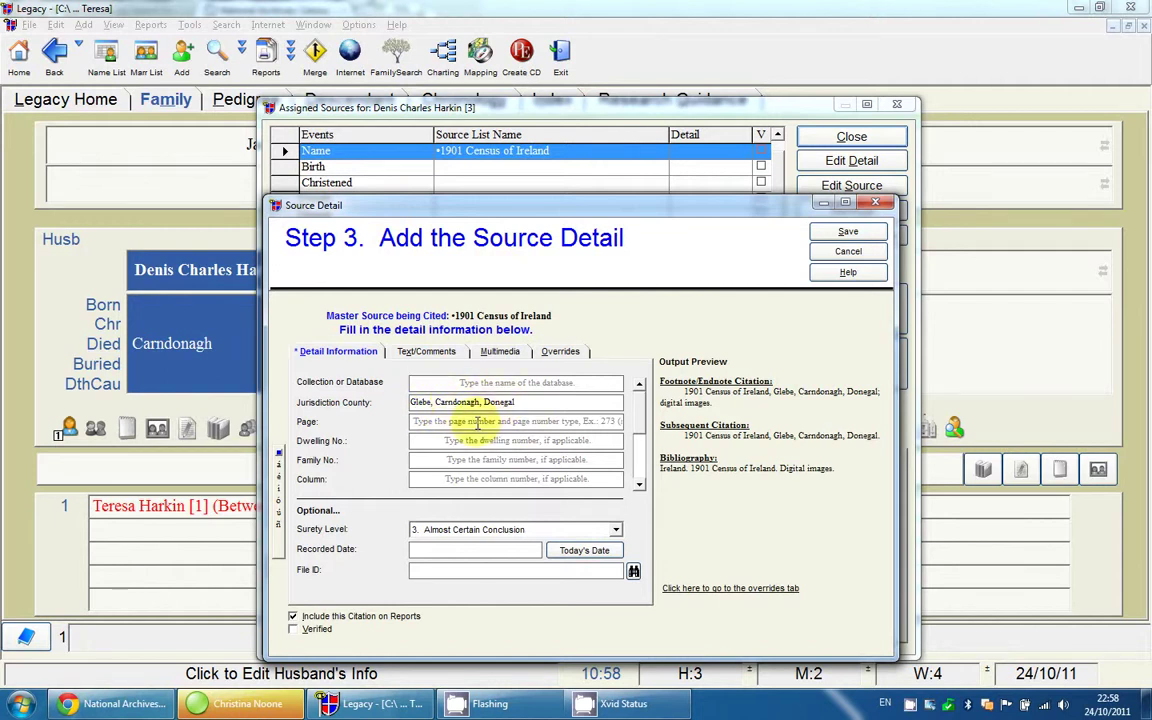
left_click(447, 440)
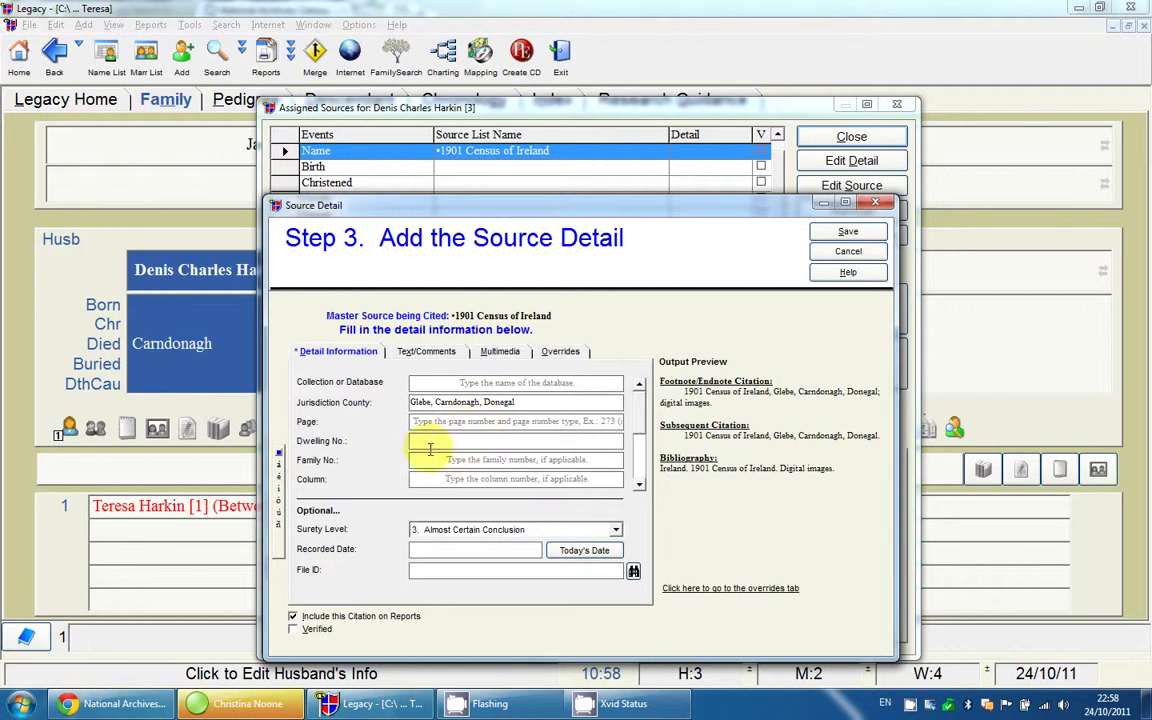
Step: Try the value 2 in the page, dwelling and family number fields
left_click(431, 424)
type("2")
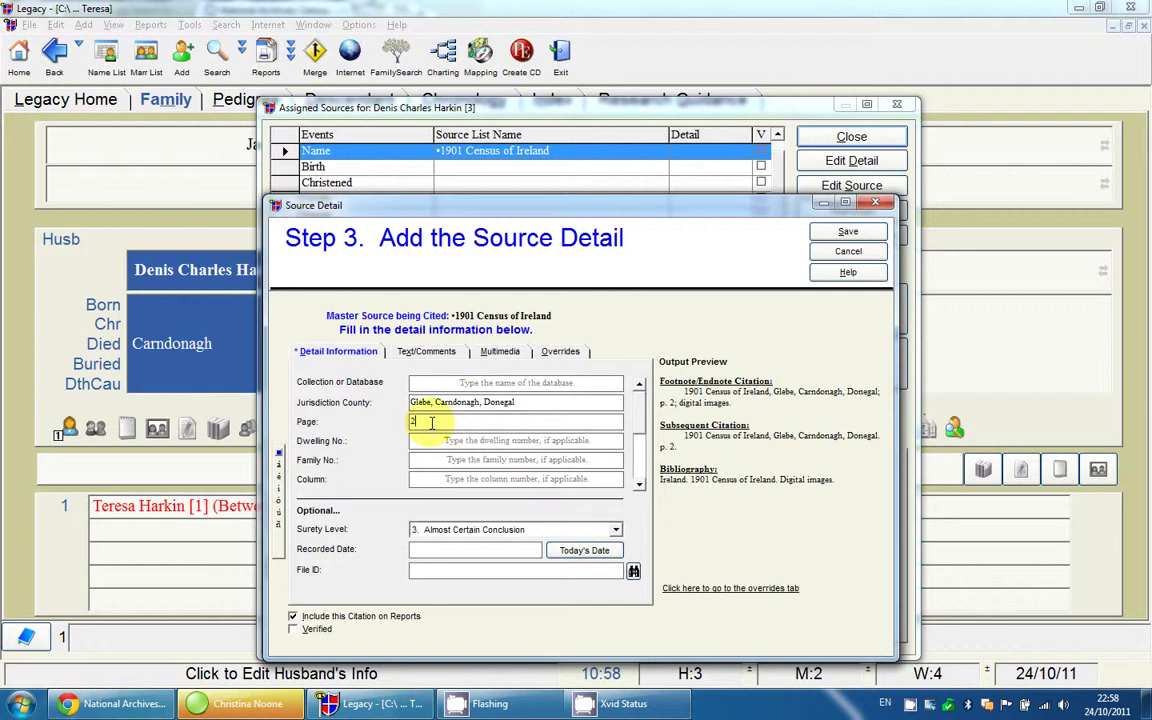
left_click(520, 440)
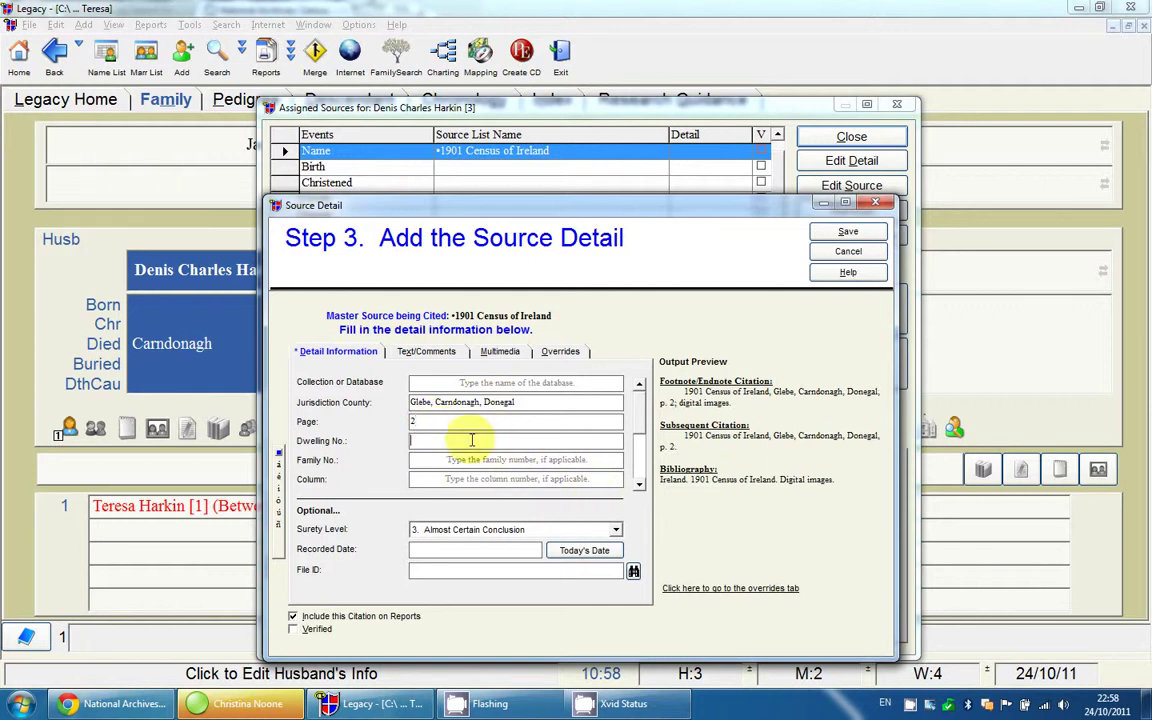
left_click(454, 424)
key("BackSpace")
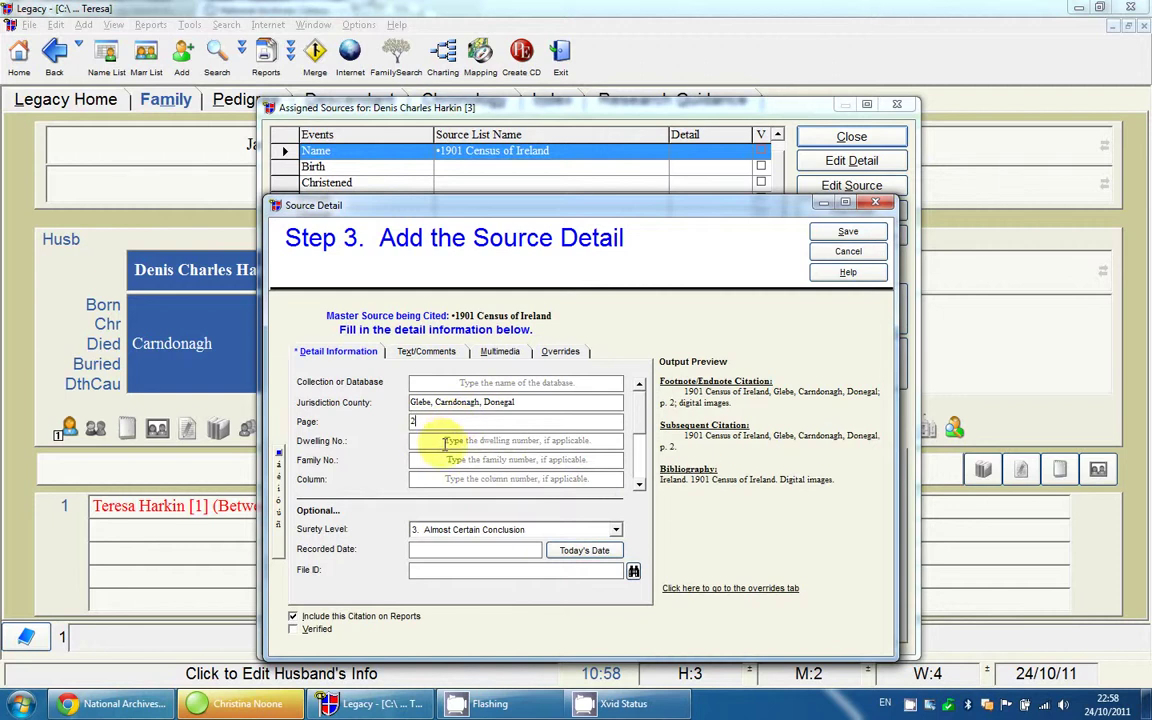
left_click(438, 441)
type("2")
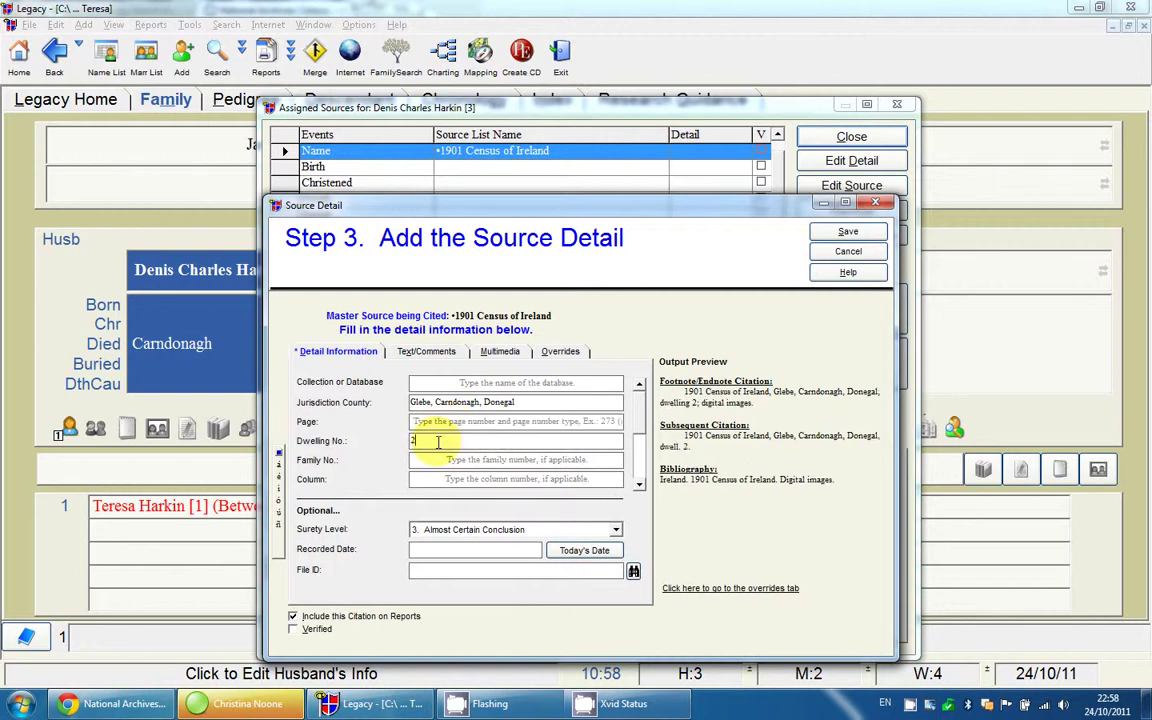
left_click(437, 460)
type("2")
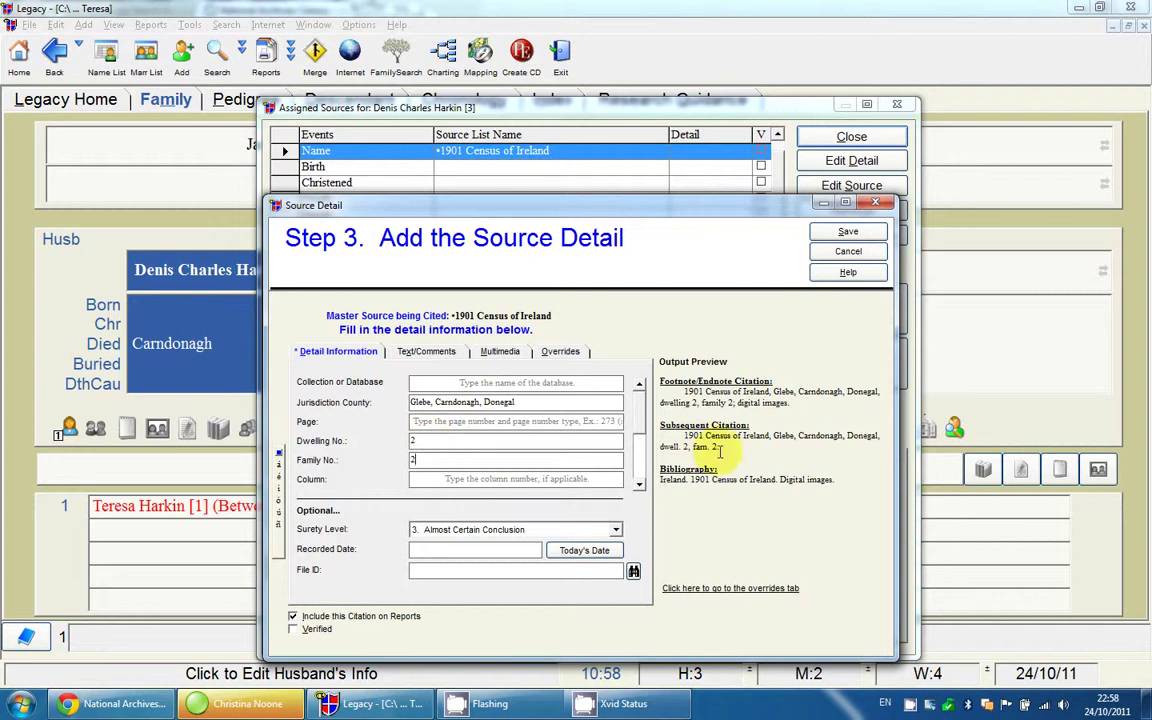
Step: Keep 2 only as the page number, clear dwelling and family numbers, and attempt saving
left_click(425, 439)
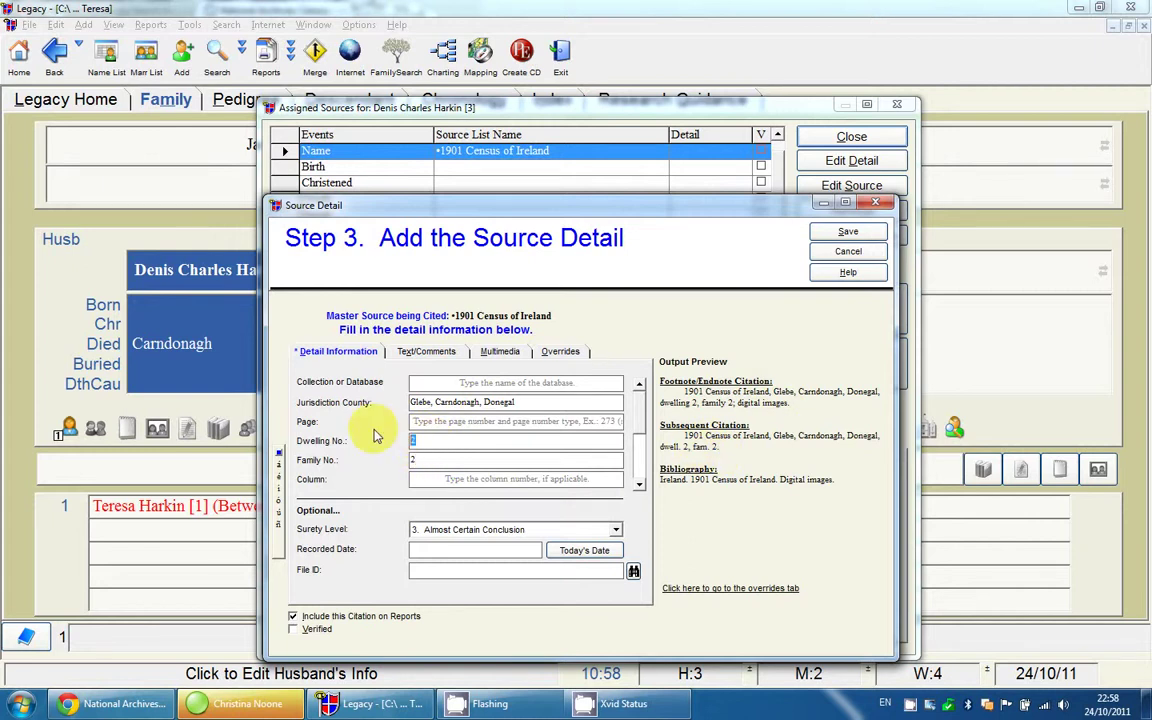
key("ctrl+x")
left_click(412, 422)
key("ctrl+v")
key("BackSpace")
left_click(436, 424)
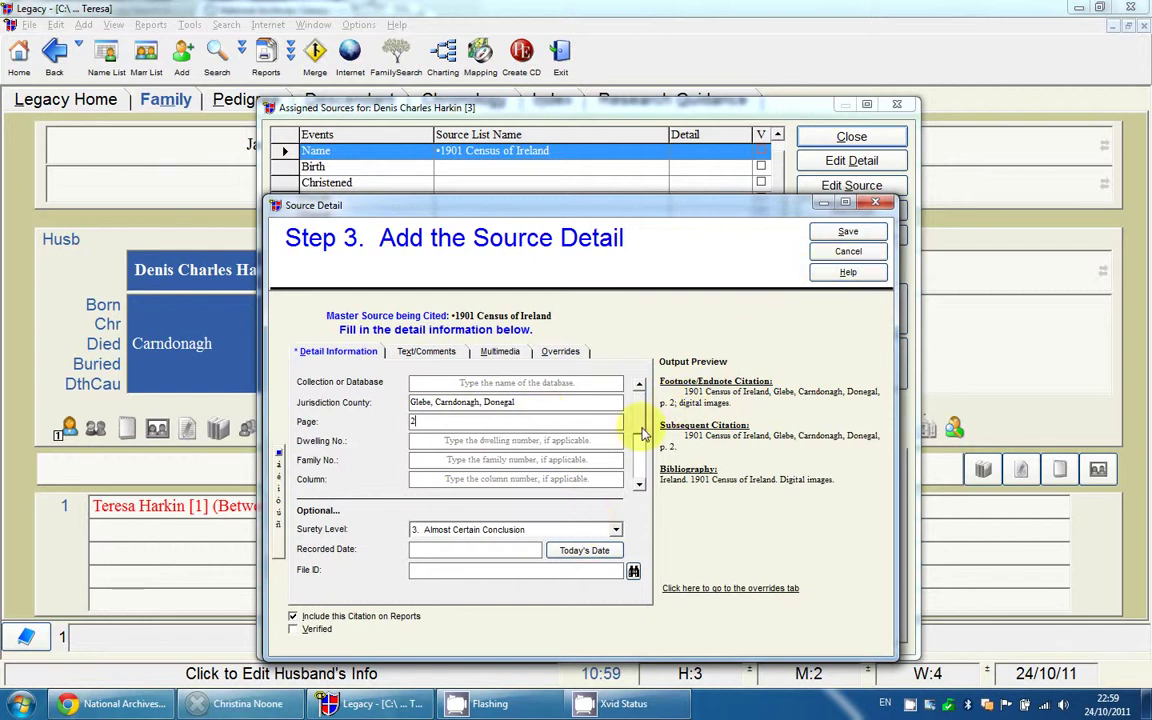
left_click(842, 232)
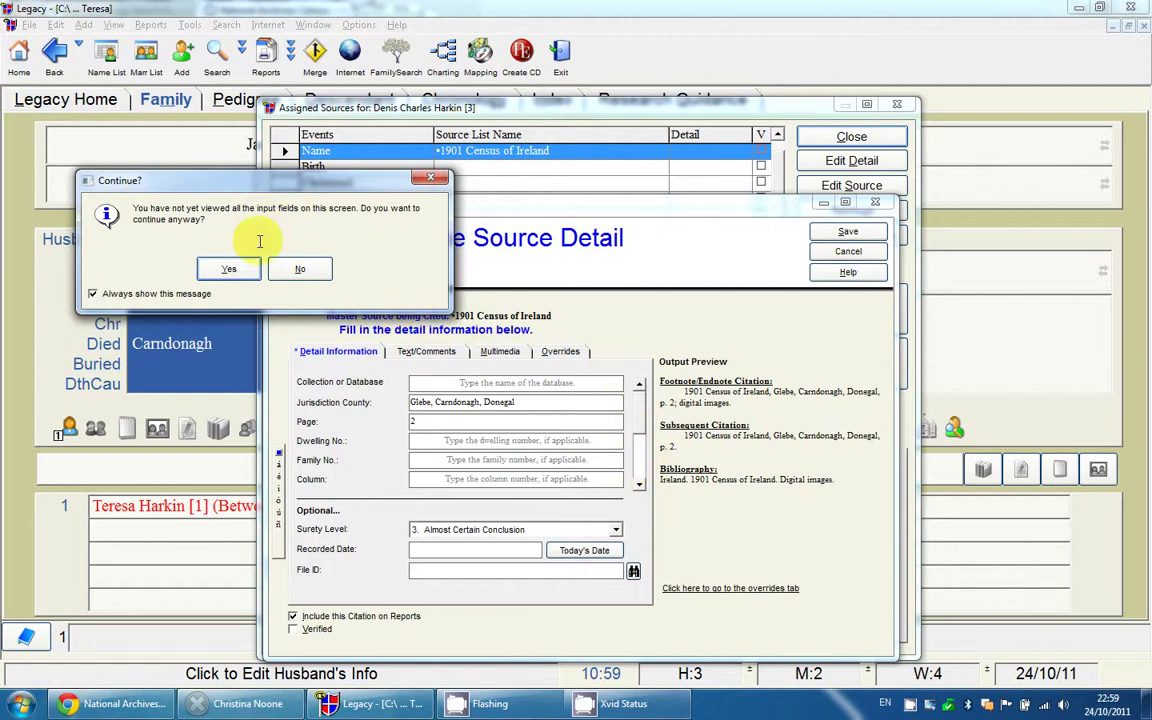
Step: Decline the unviewed-fields prompt, review the remaining fields, and save the Name citation with page 2
left_click(310, 275)
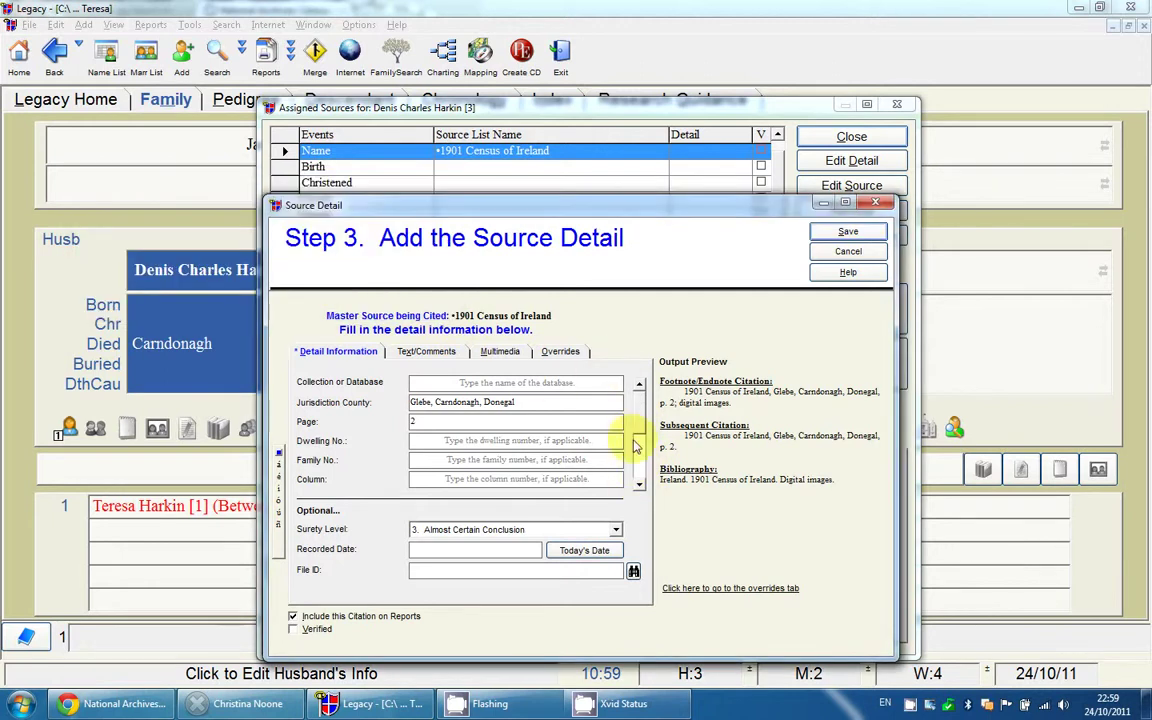
left_click_drag(638, 425, 638, 470)
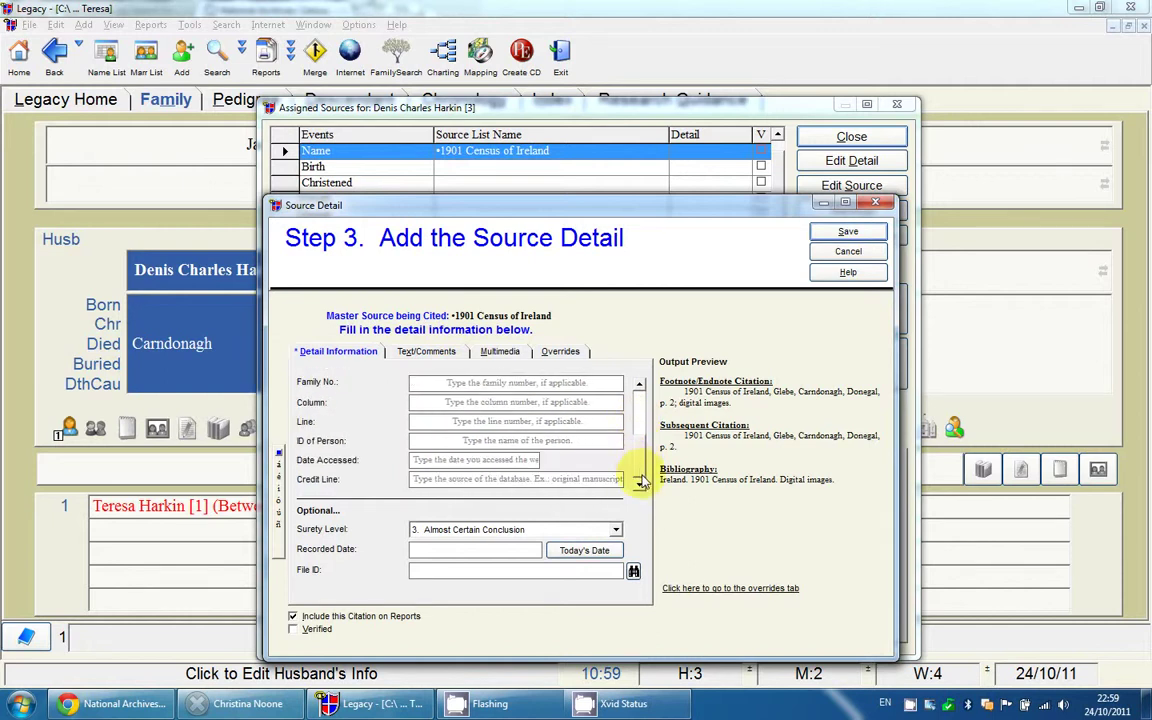
left_click_drag(638, 462, 638, 404)
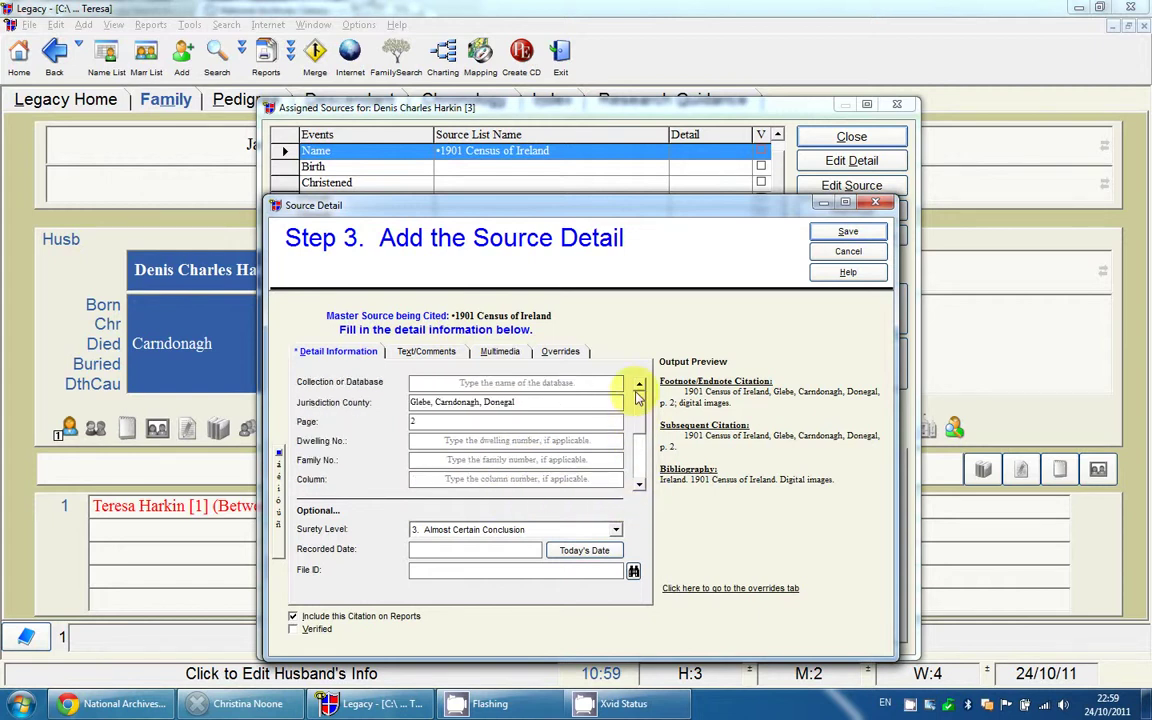
left_click(846, 233)
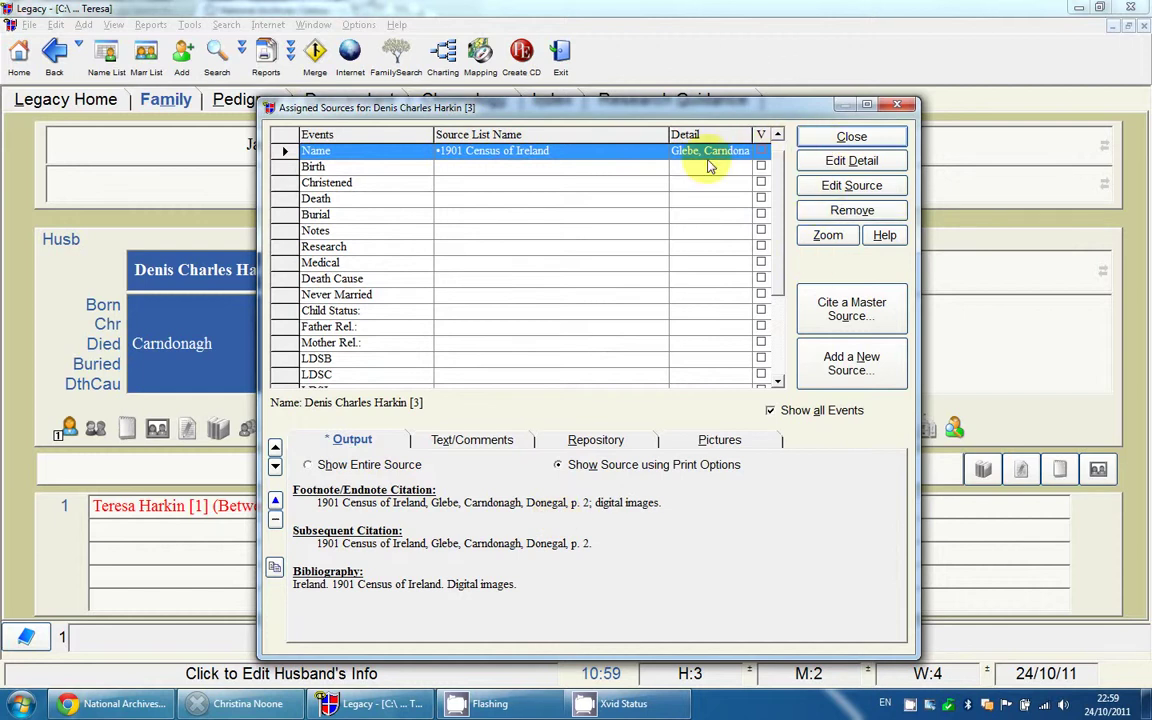
Step: Select the Birth event and cite the 1901 Census of Ireland master source for it
left_click(574, 169)
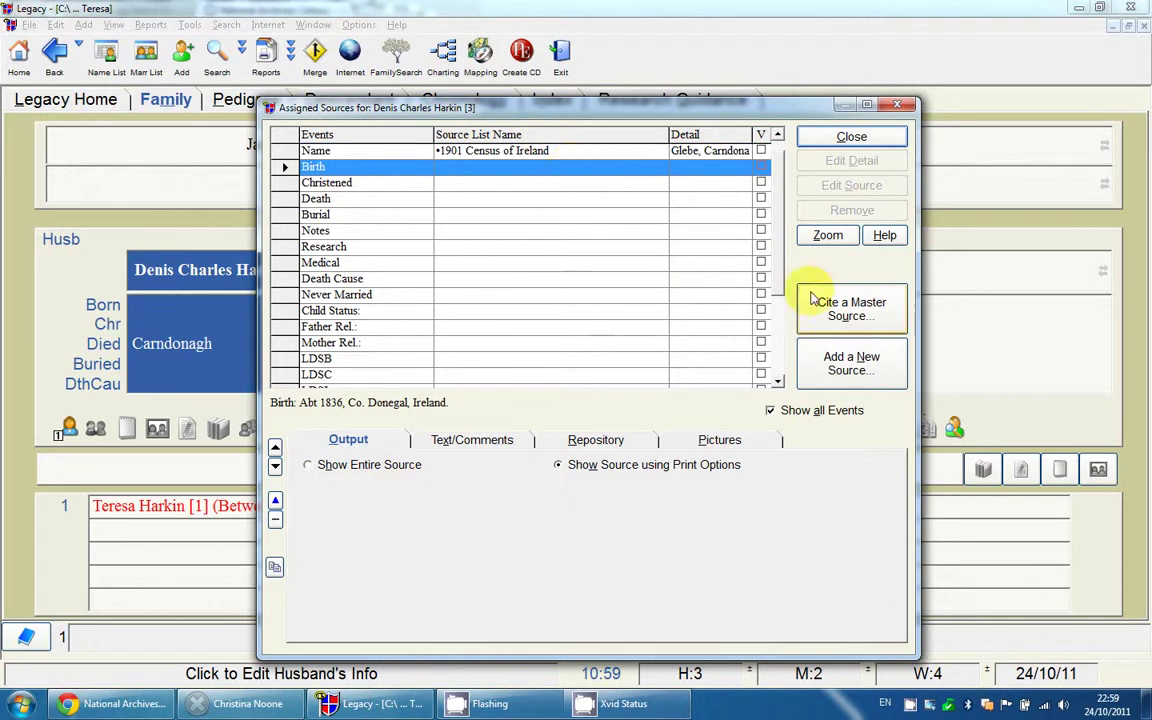
left_click(837, 311)
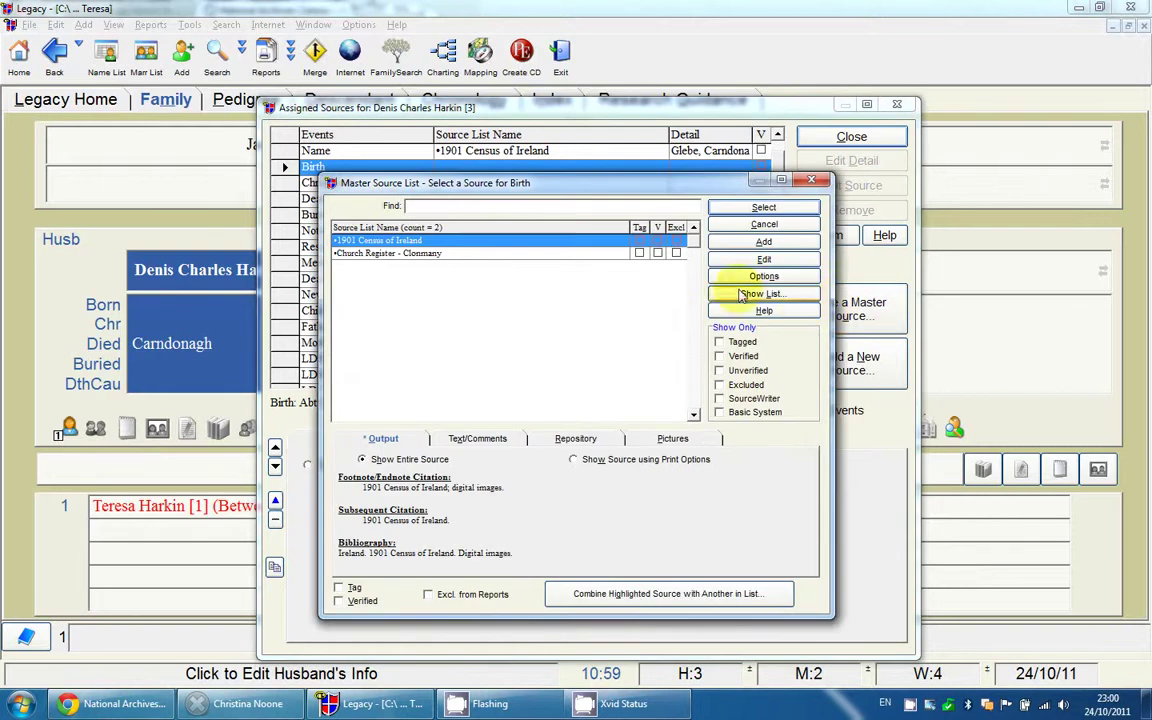
left_click(763, 208)
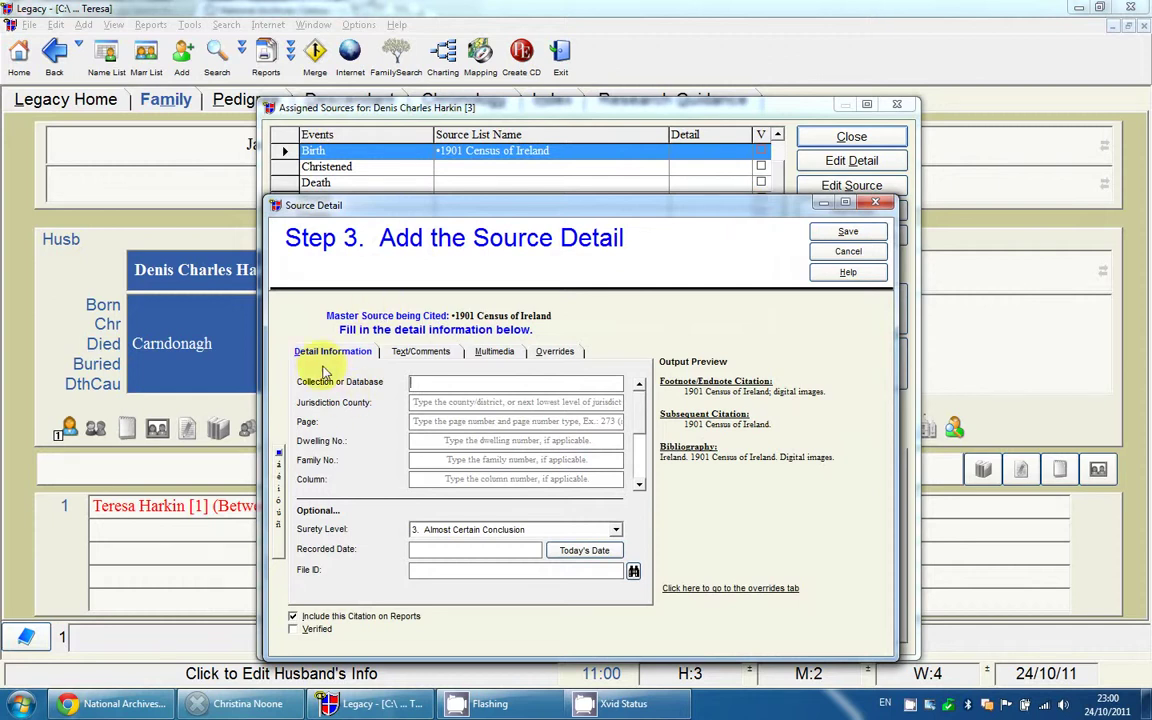
Step: Give the birth citation jurisdiction 'Glebe, Carndonagh, Donegal' and page 2, then save it
left_click(430, 402)
type("Glebe")
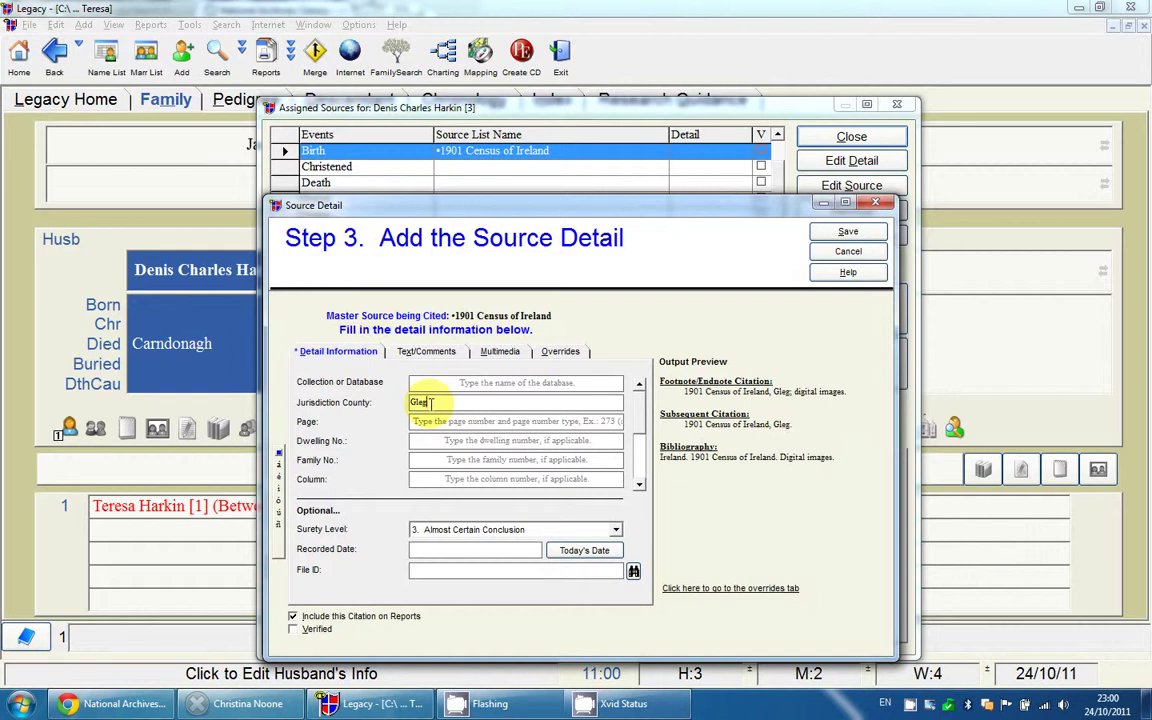
type(", Carndonagh, Donegal")
key("Tab")
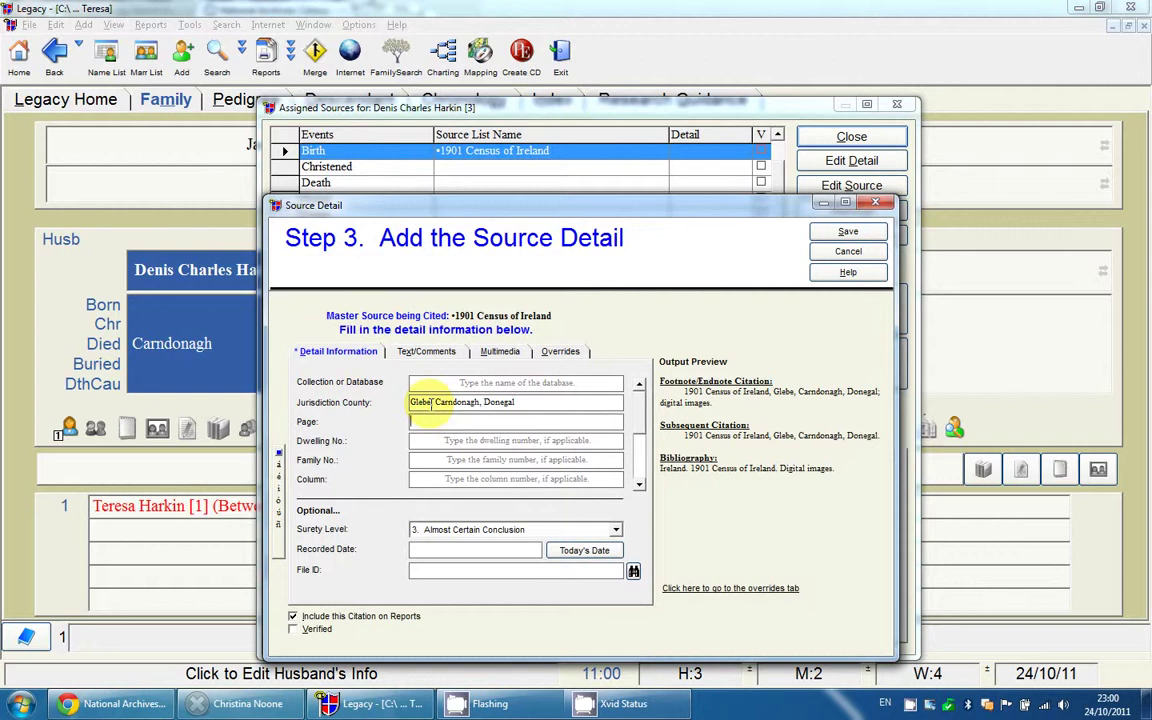
type("2")
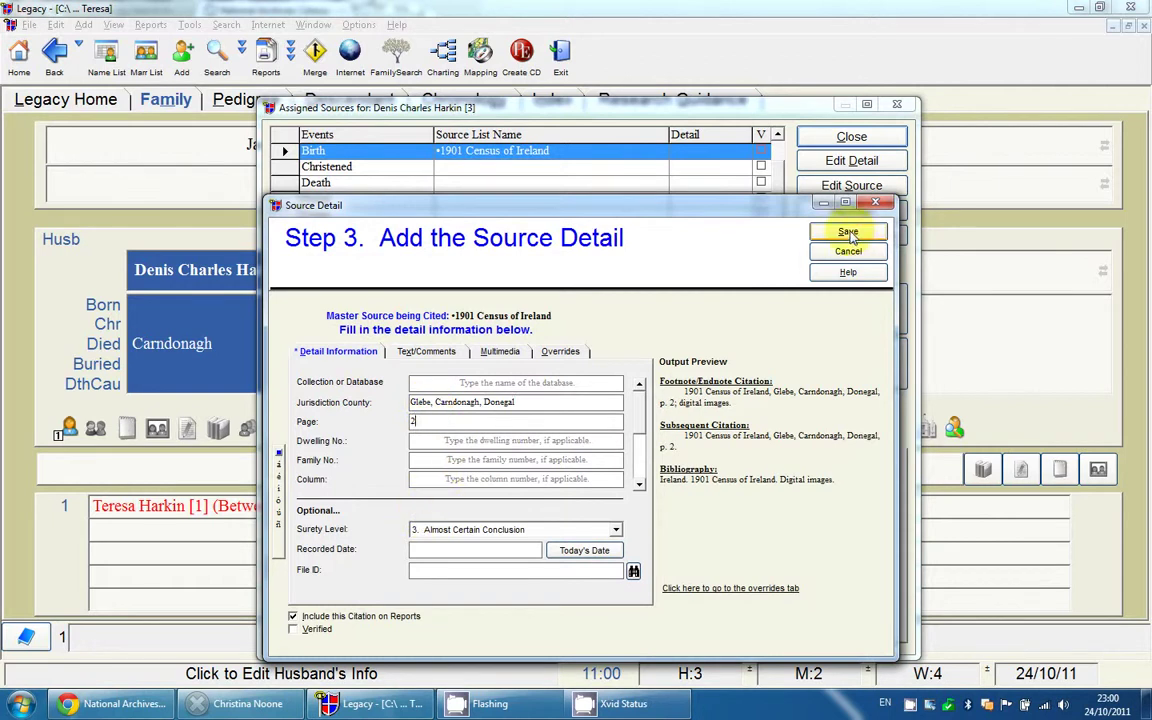
left_click(637, 463)
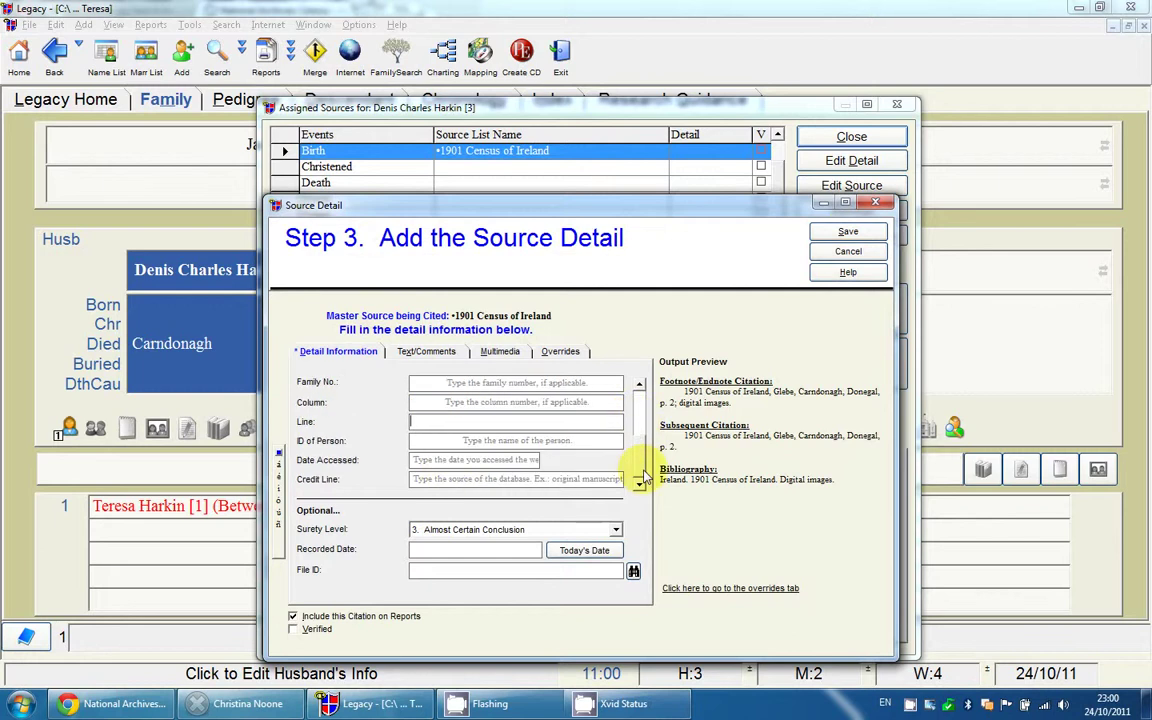
scroll(641, 390, "up", 2)
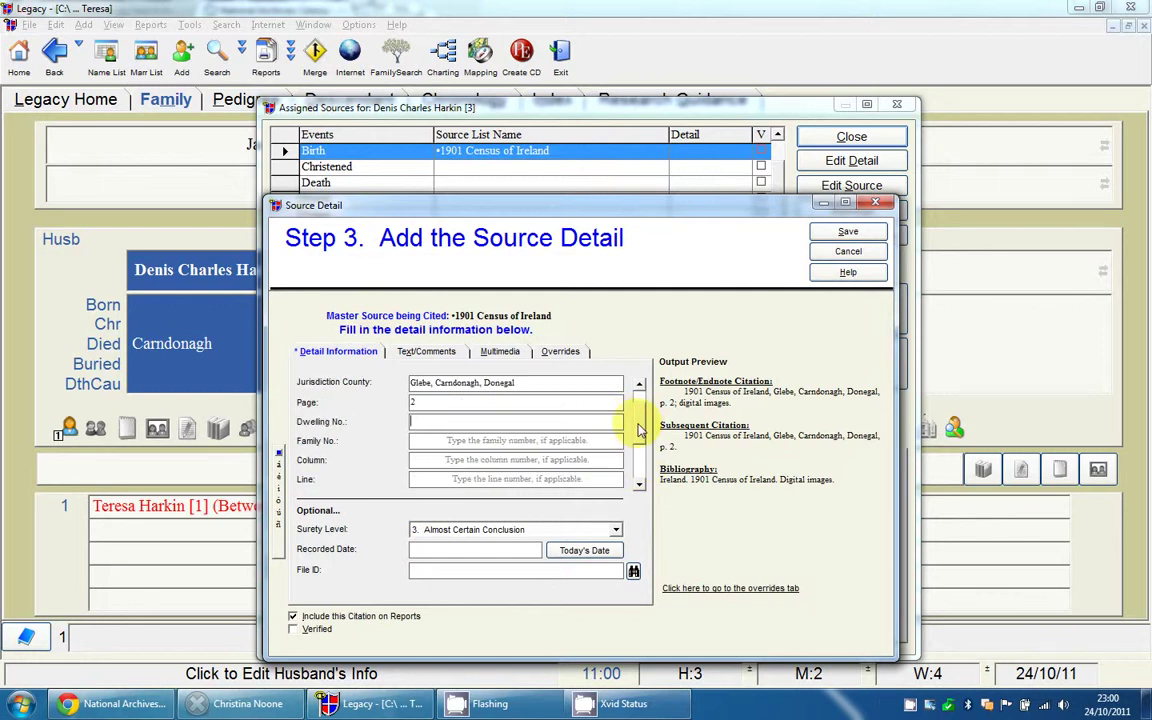
left_click(846, 233)
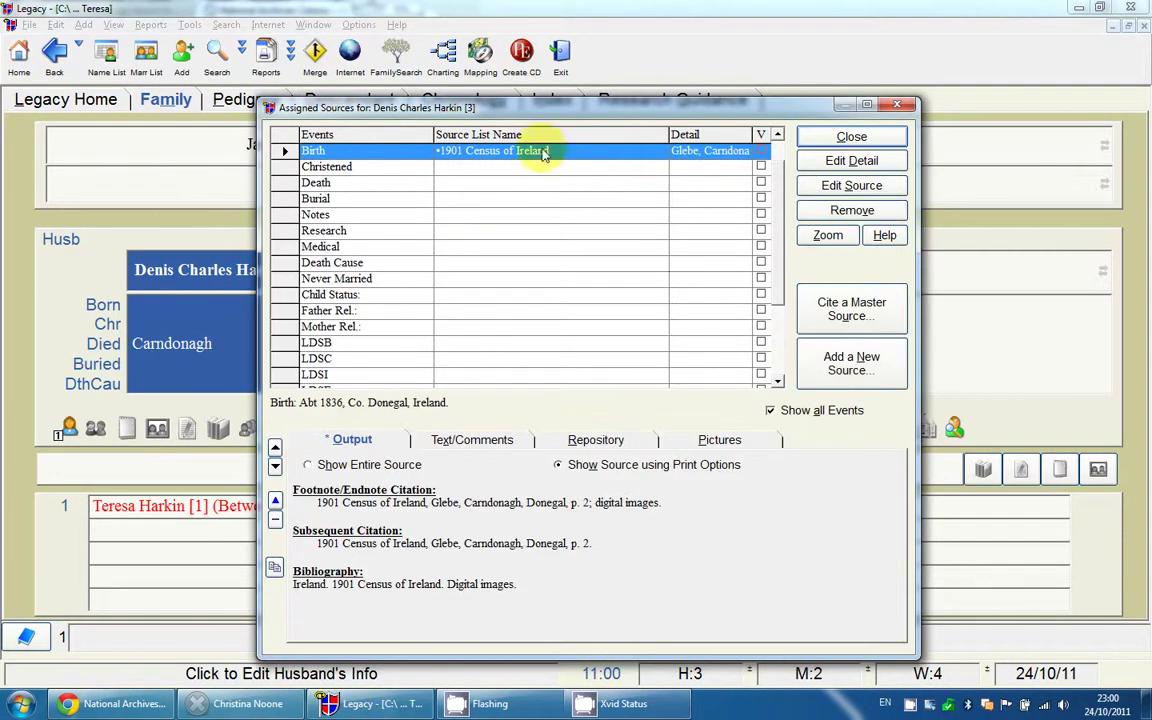
left_click(777, 134)
left_click(777, 134)
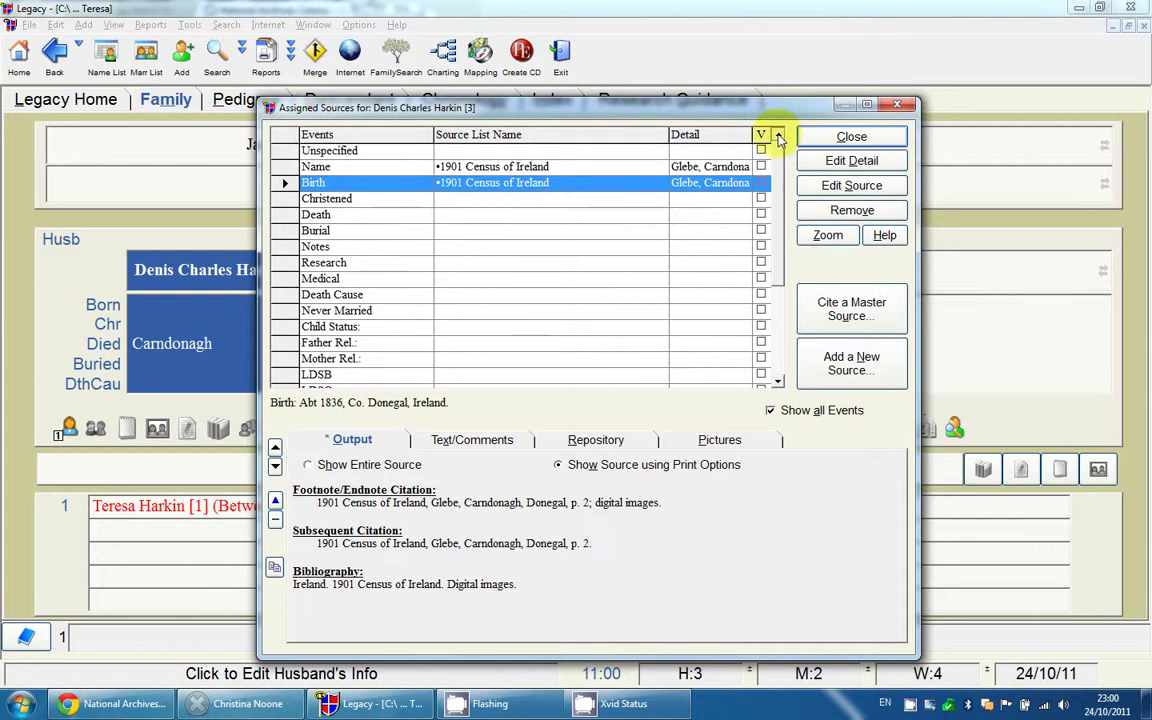
Step: Close the Assigned Sources list and return to the 1901 census page for Glebe house 2
left_click(852, 137)
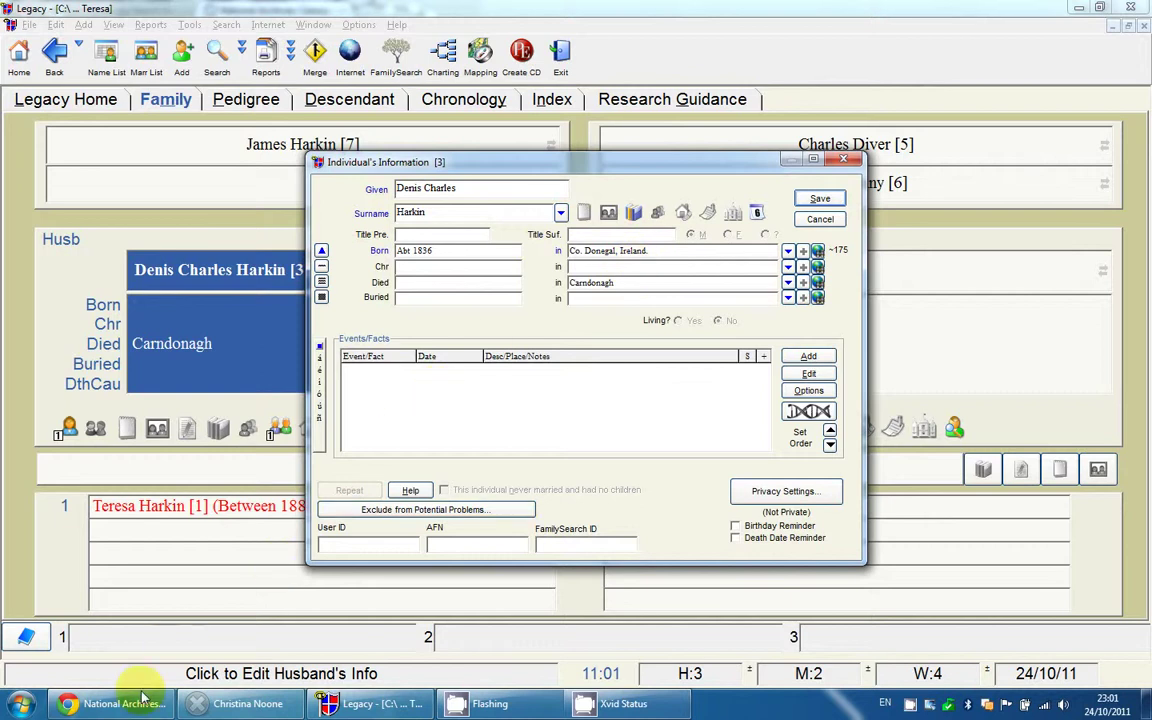
left_click(112, 703)
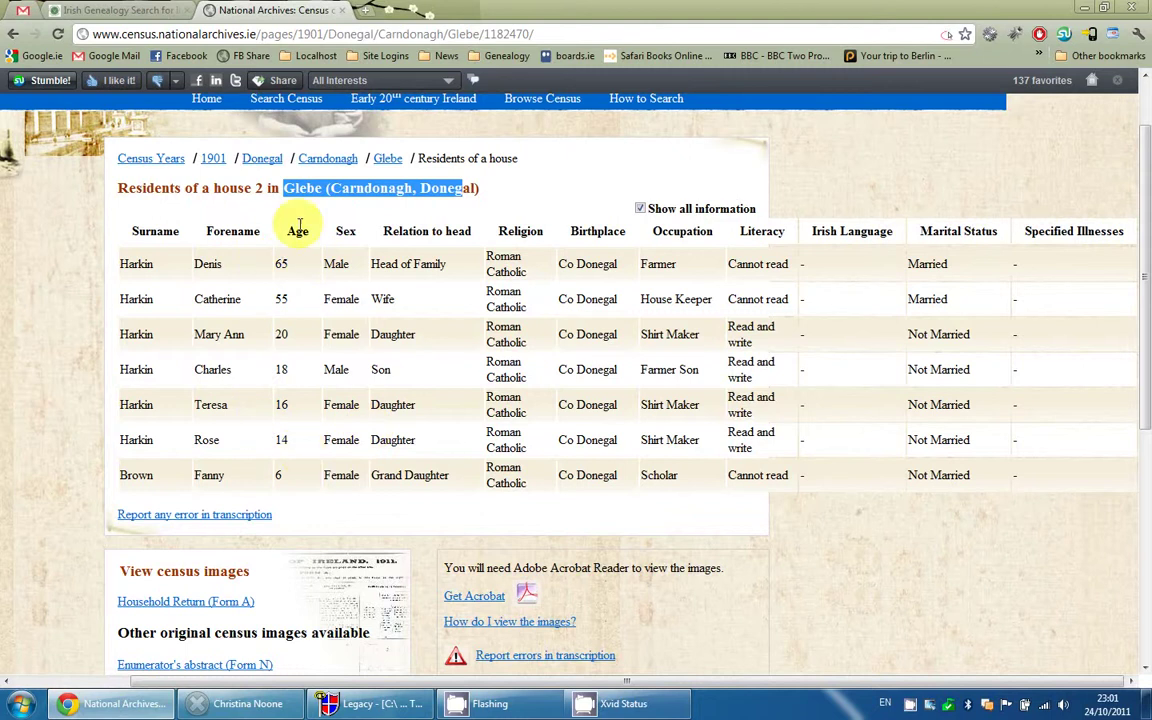
Step: Highlight house number 2 on the census page and return to Denis's Individual's Information
left_click_drag(250, 187, 262, 187)
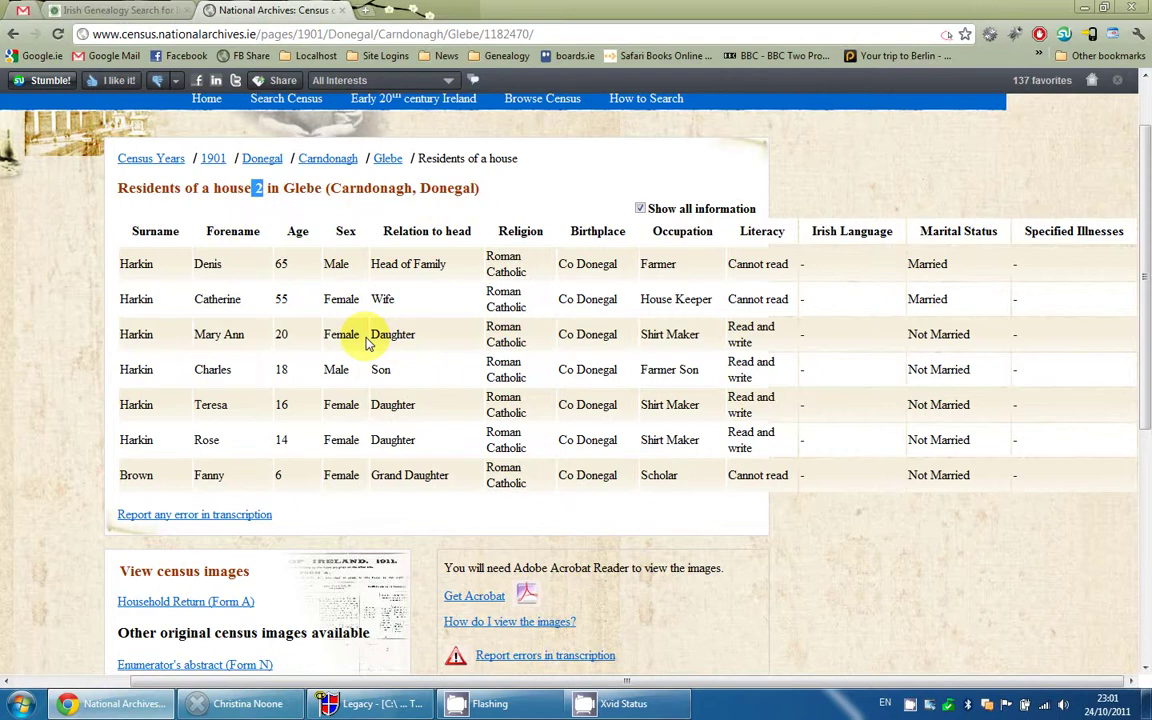
key("alt+Tab")
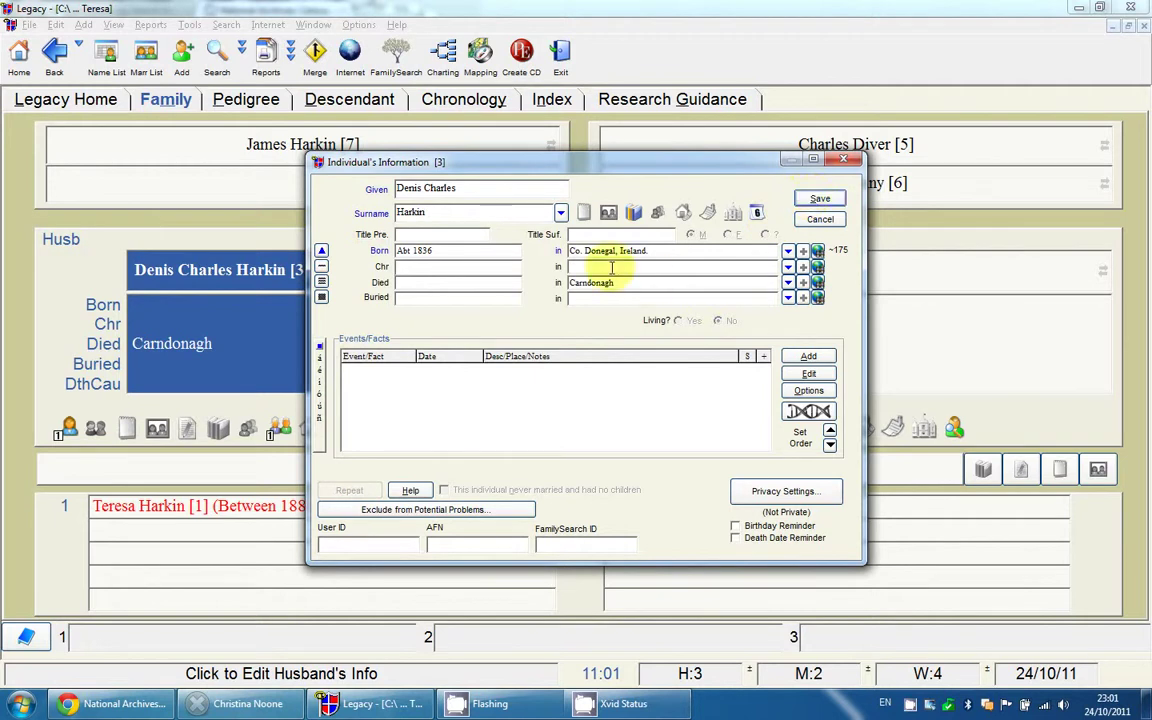
Step: Delete the 1901 Census of Ireland citations on Denis's Birth and Name rows in Assigned Sources
left_click(635, 213)
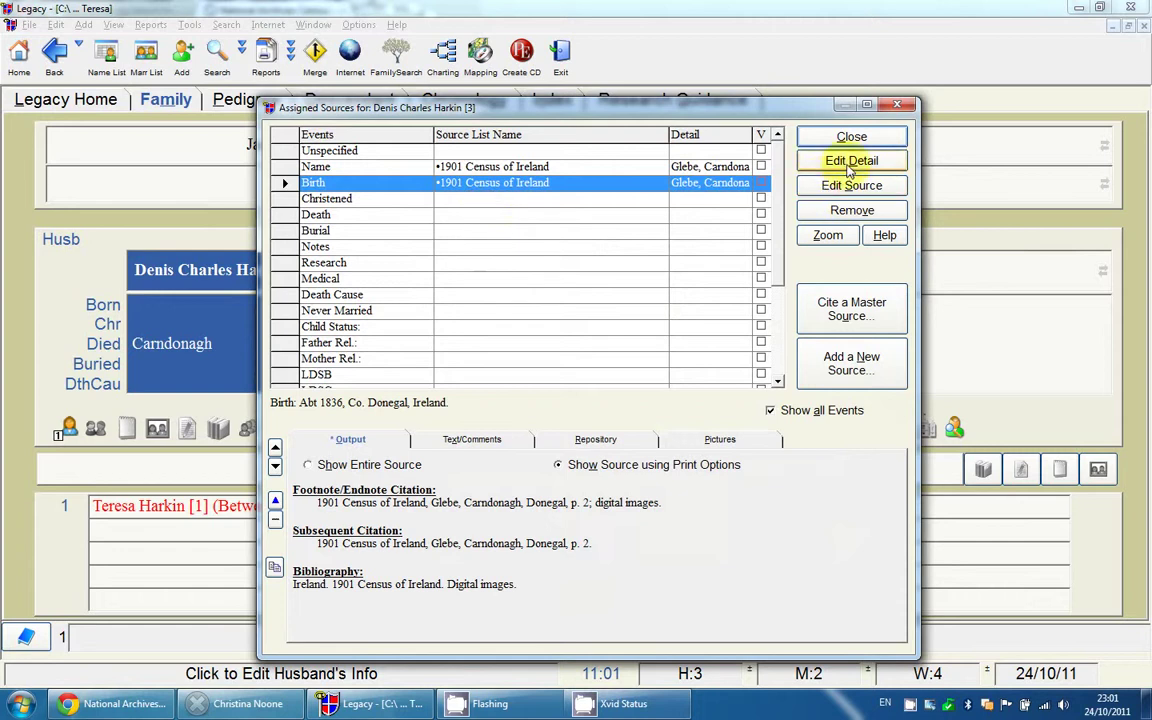
left_click(848, 211)
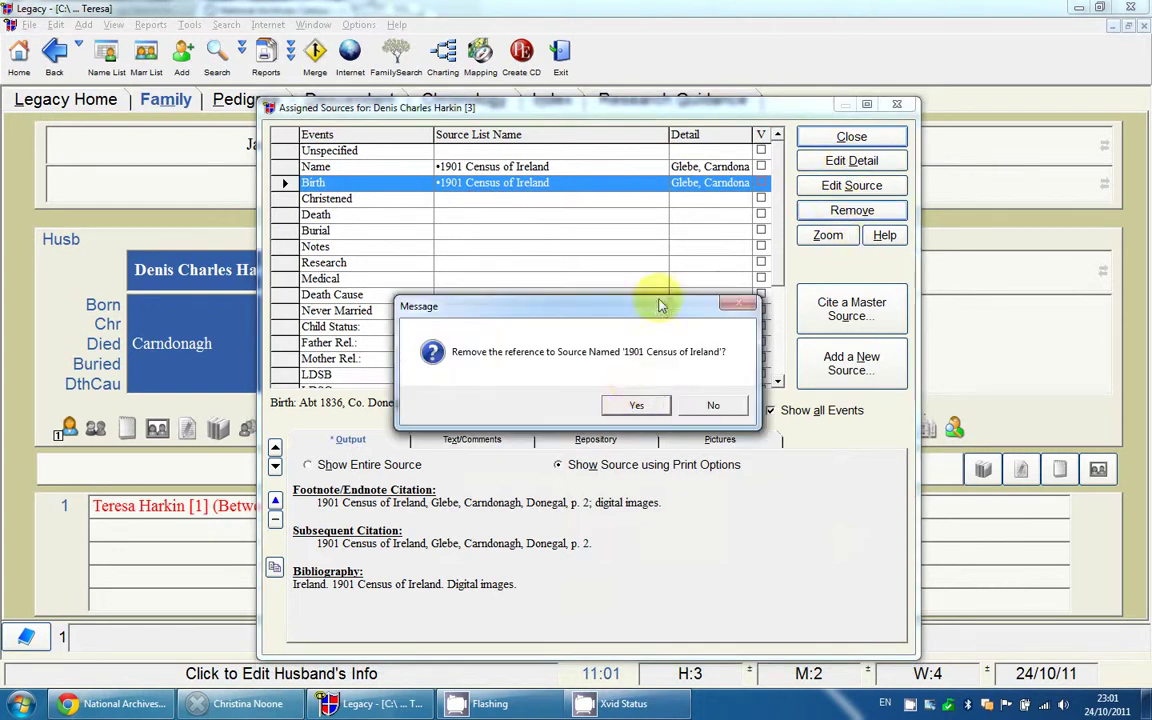
left_click(636, 410)
left_click(550, 166)
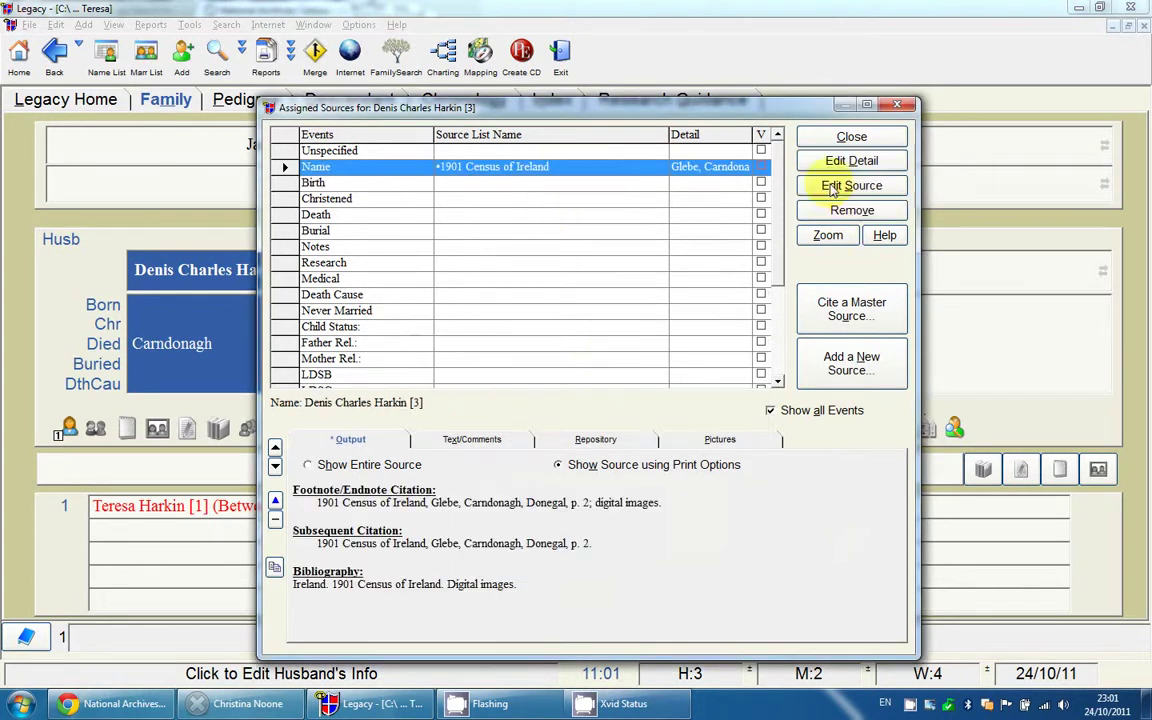
left_click(830, 212)
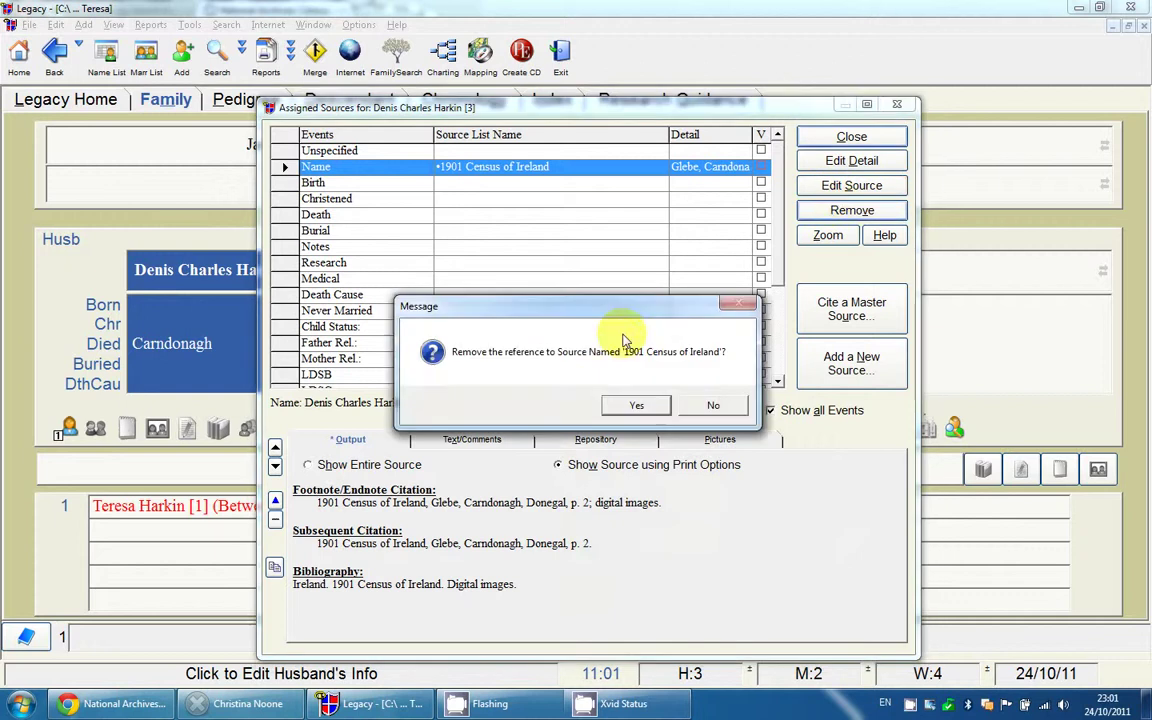
left_click(634, 404)
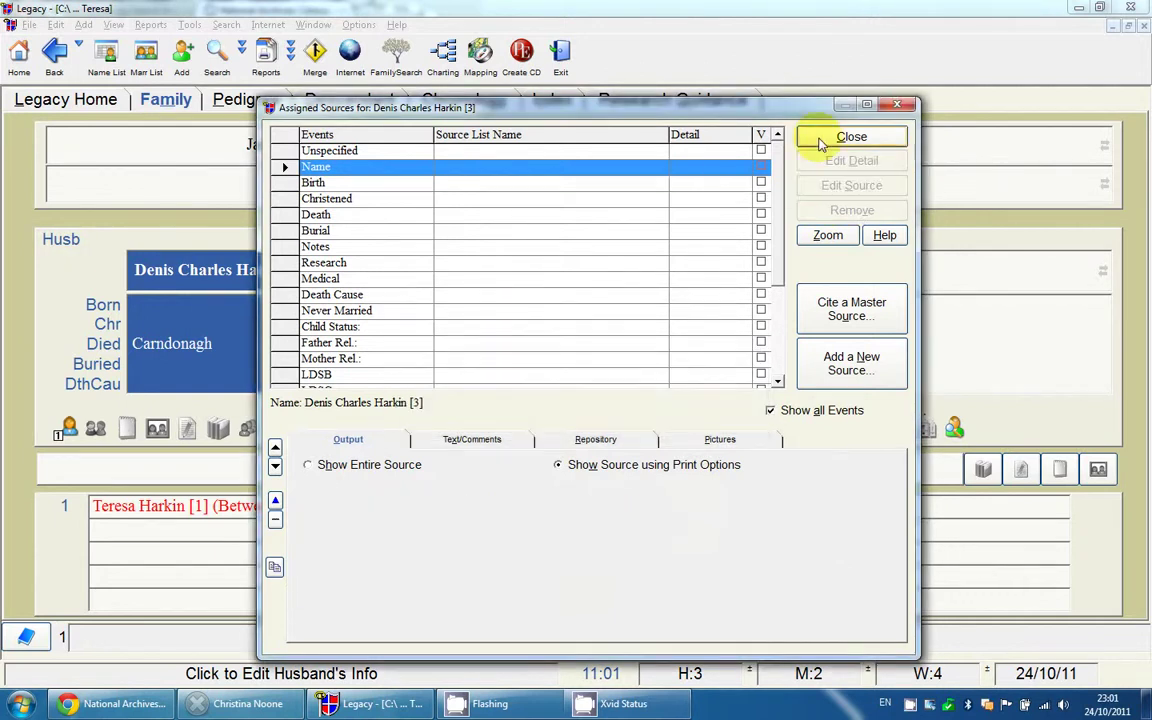
left_click(818, 140)
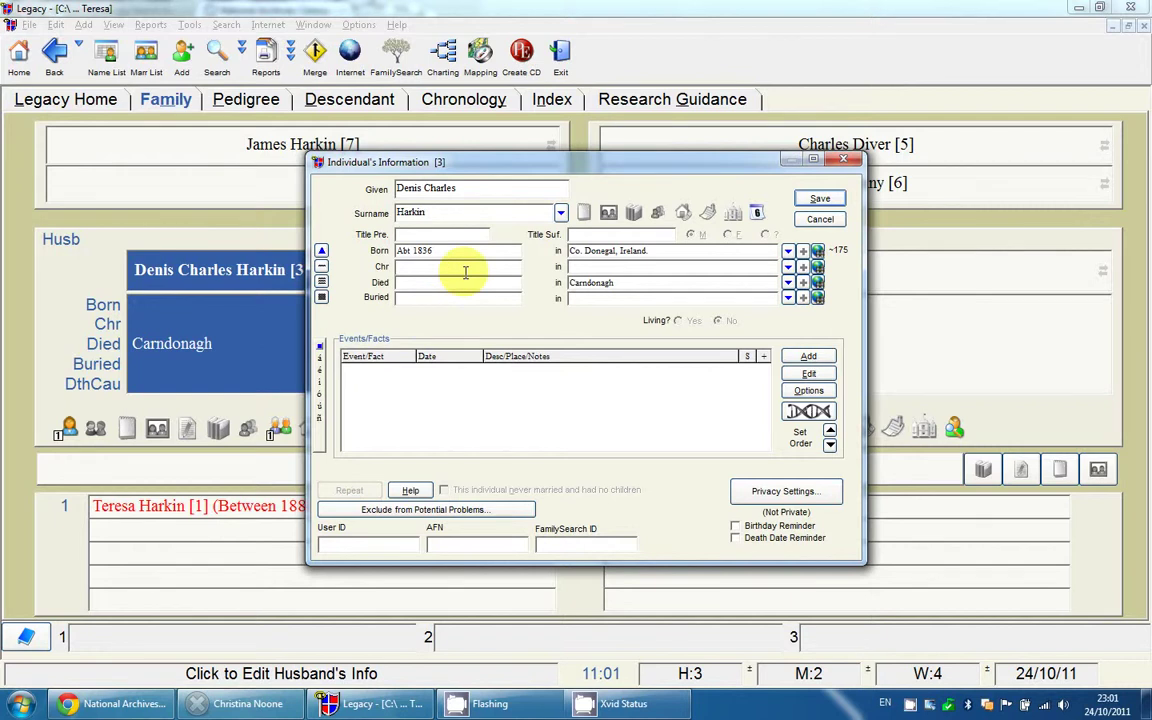
Step: Open the Source Clipboard and choose 1901 Census of Ireland as its master source
left_click(321, 250)
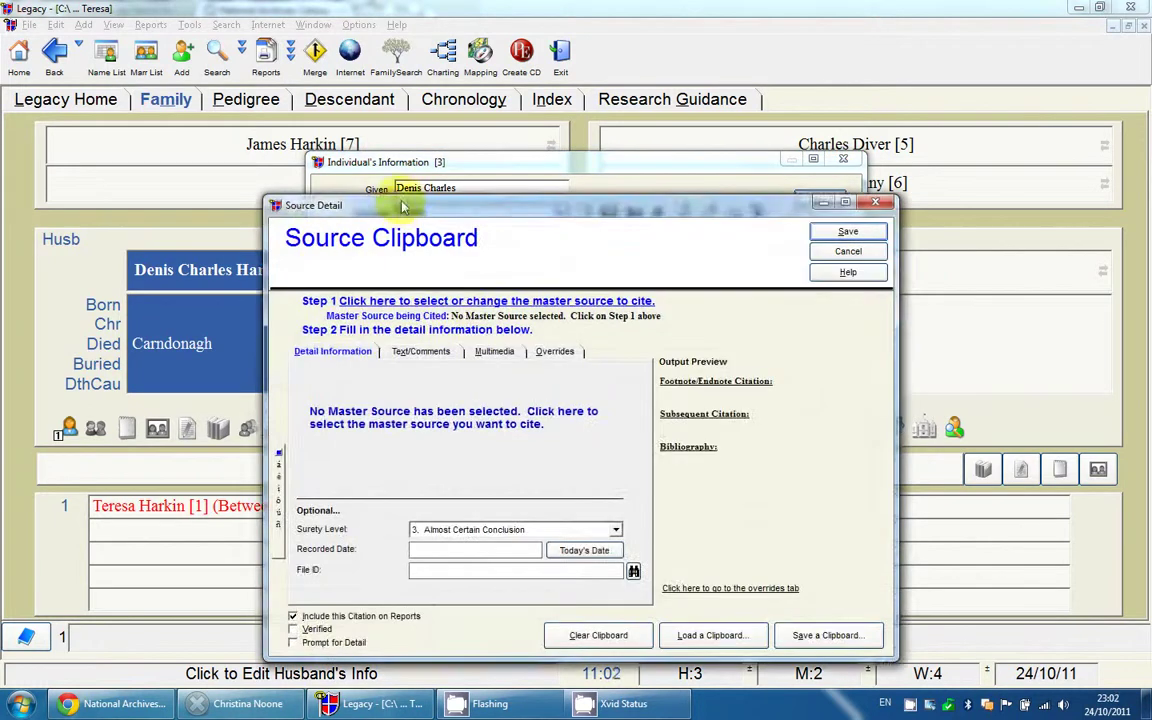
left_click_drag(403, 206, 380, 98)
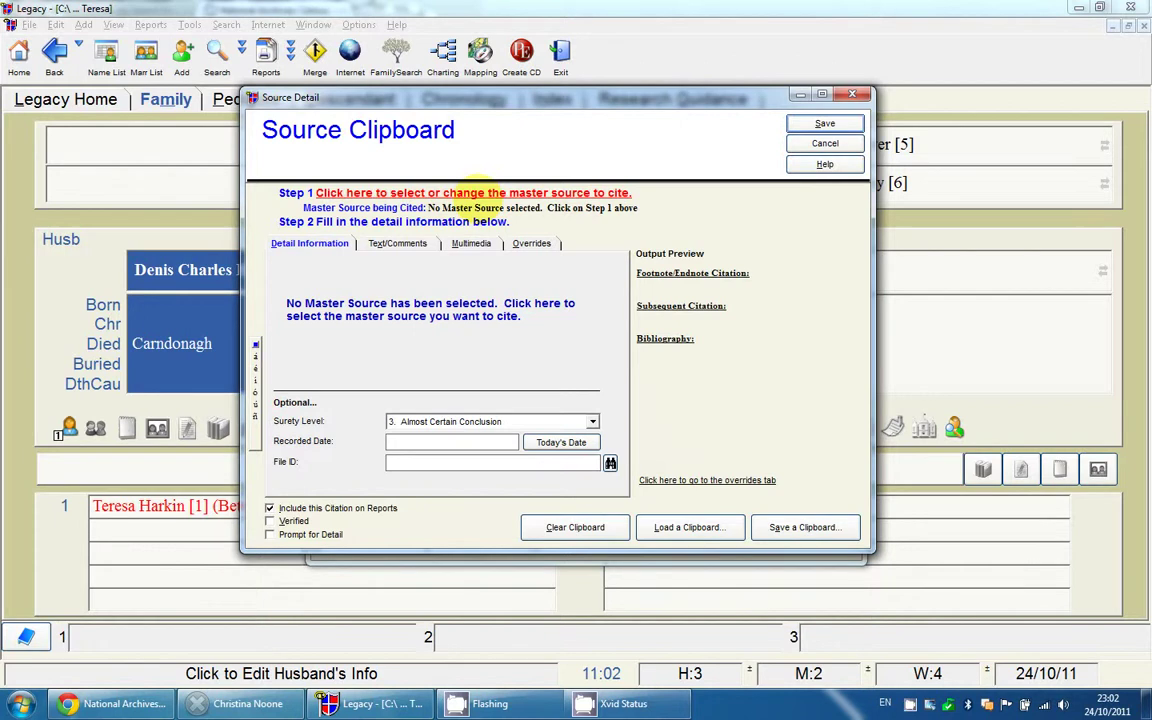
left_click(479, 196)
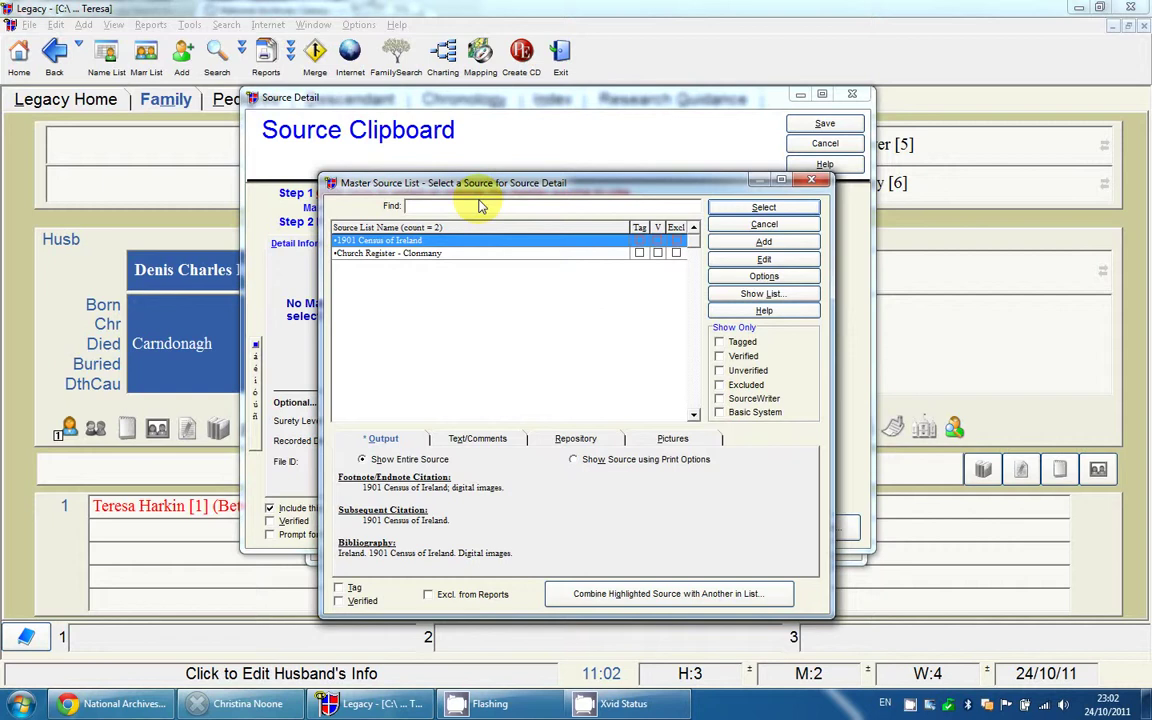
left_click(764, 208)
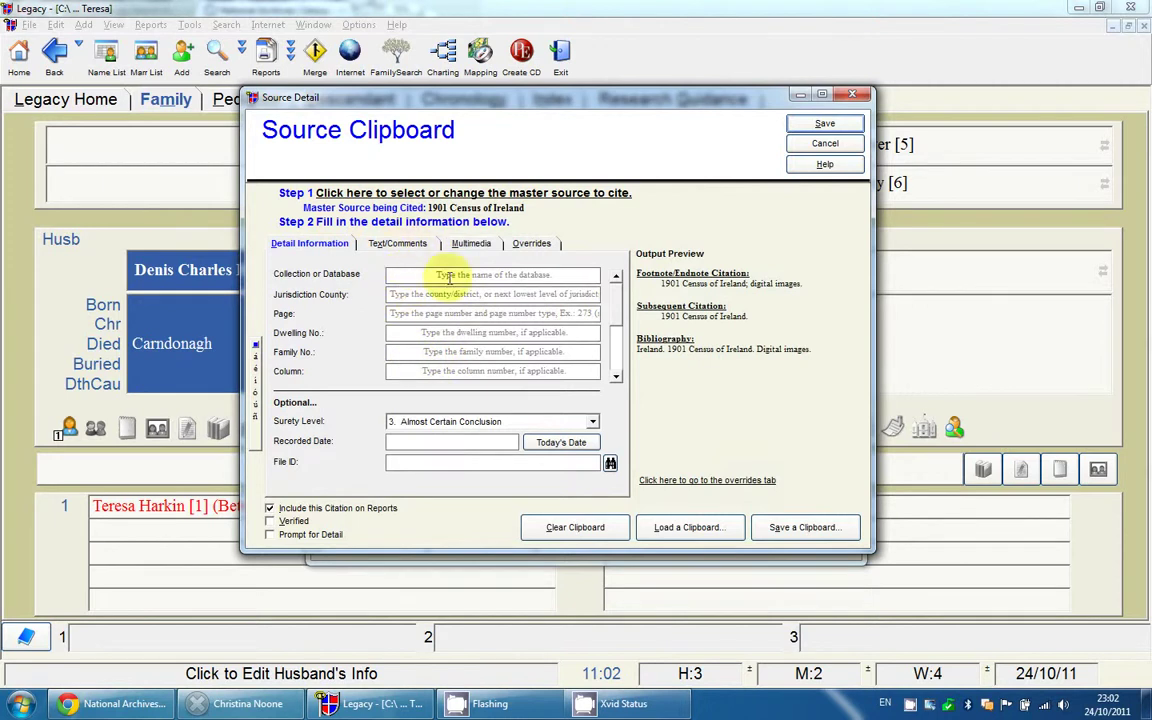
Step: Enter jurisdiction 'Glebe, Carndonagh, Donegal' and page 2, then save the clipboard citation
left_click(419, 295)
type("Glebe, Carndonagh, Donegal")
left_click(400, 314)
type("2")
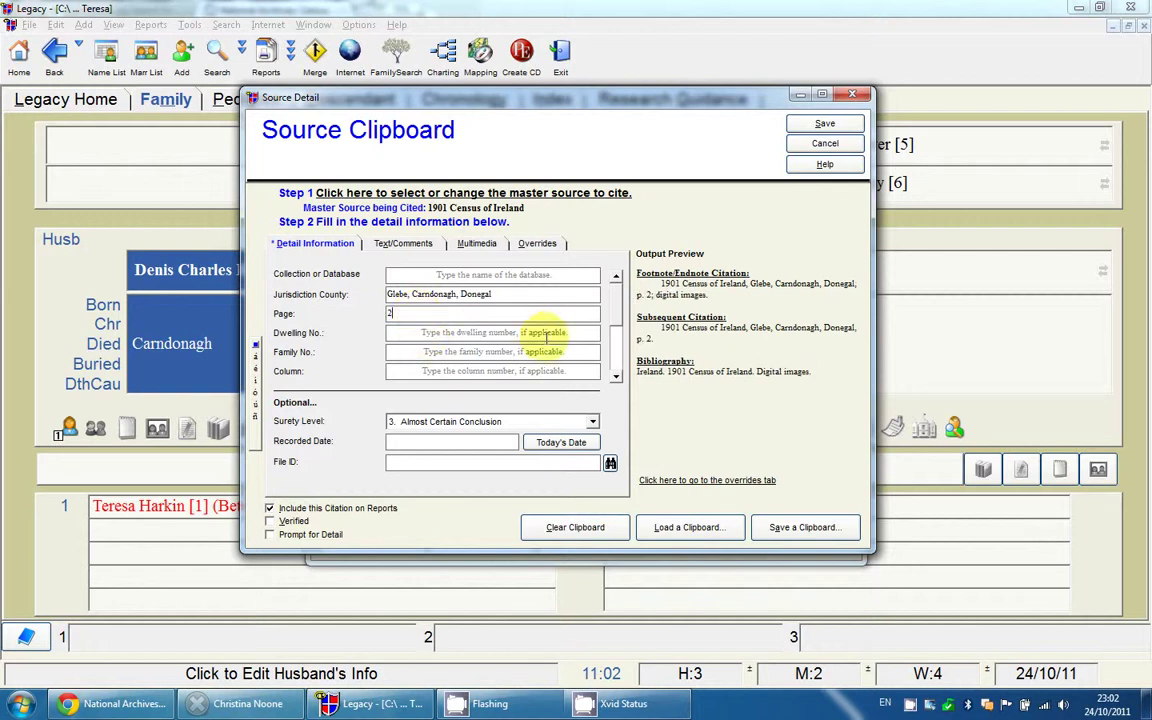
left_click_drag(615, 338, 609, 303)
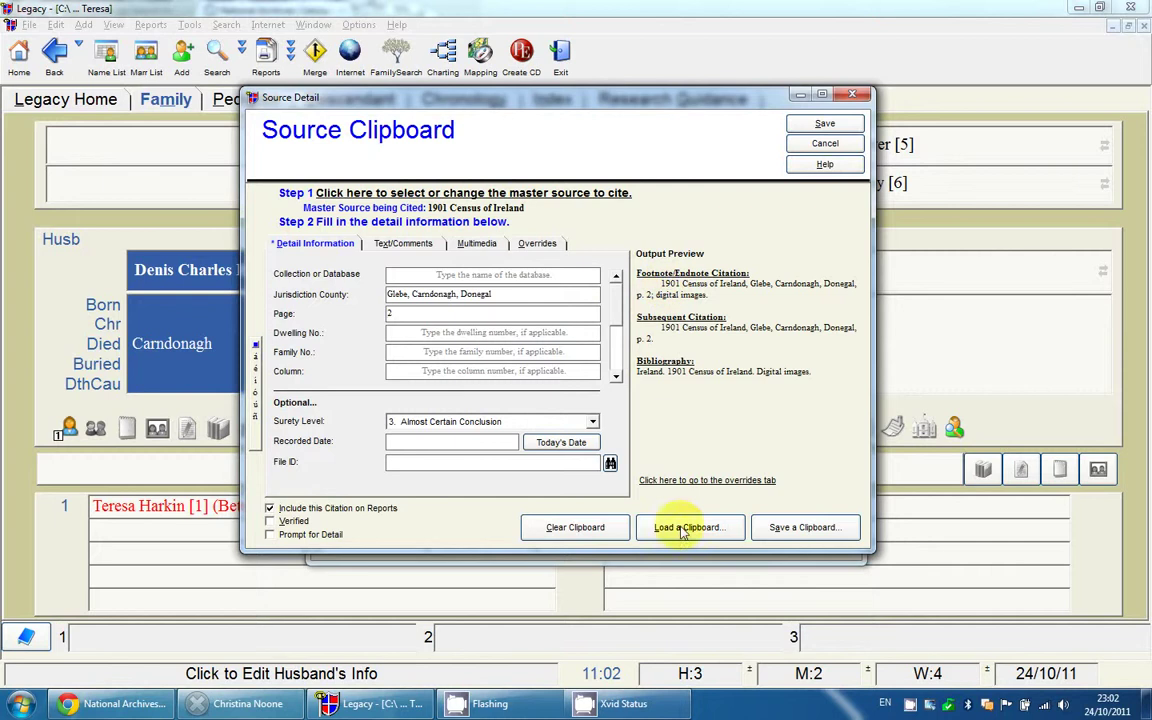
left_click(825, 130)
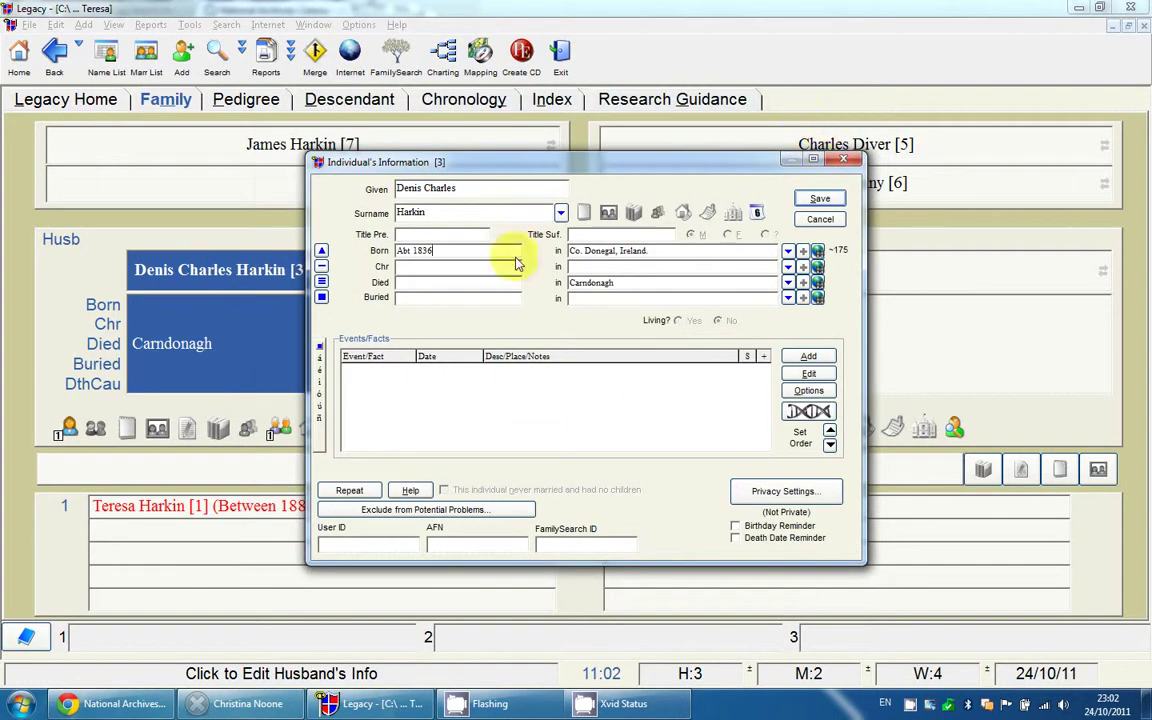
left_click(633, 214)
scroll(762, 262, "down", 3)
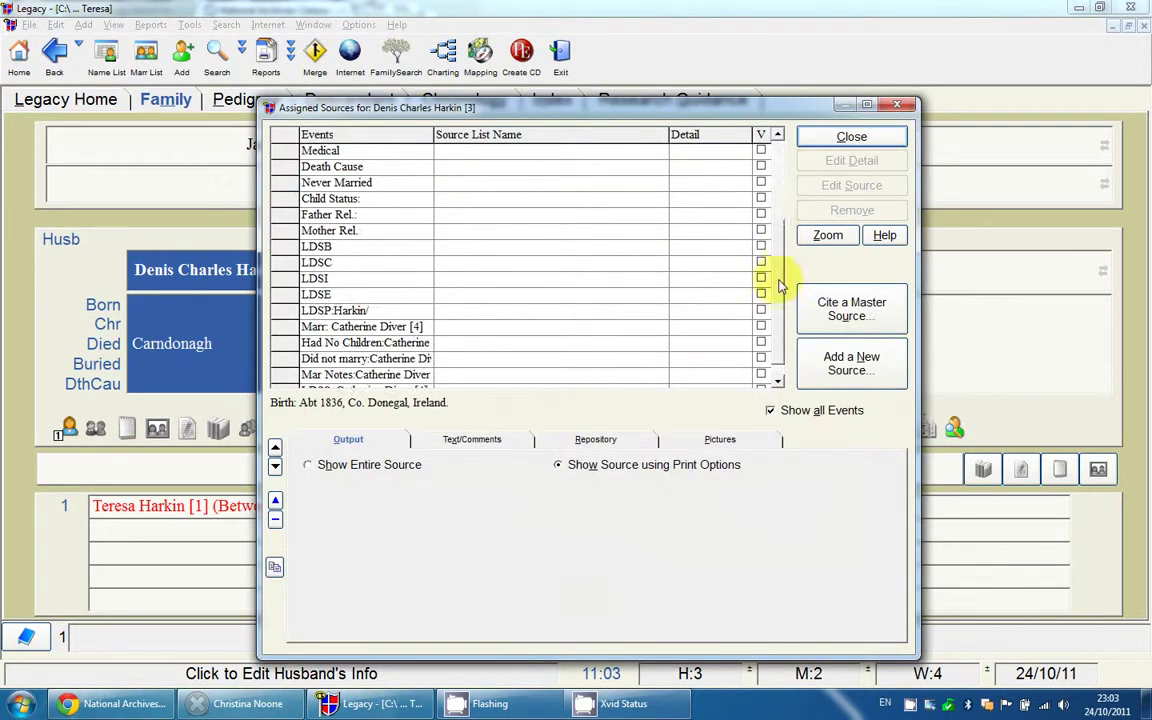
scroll(775, 188, "up", 3)
left_click(828, 136)
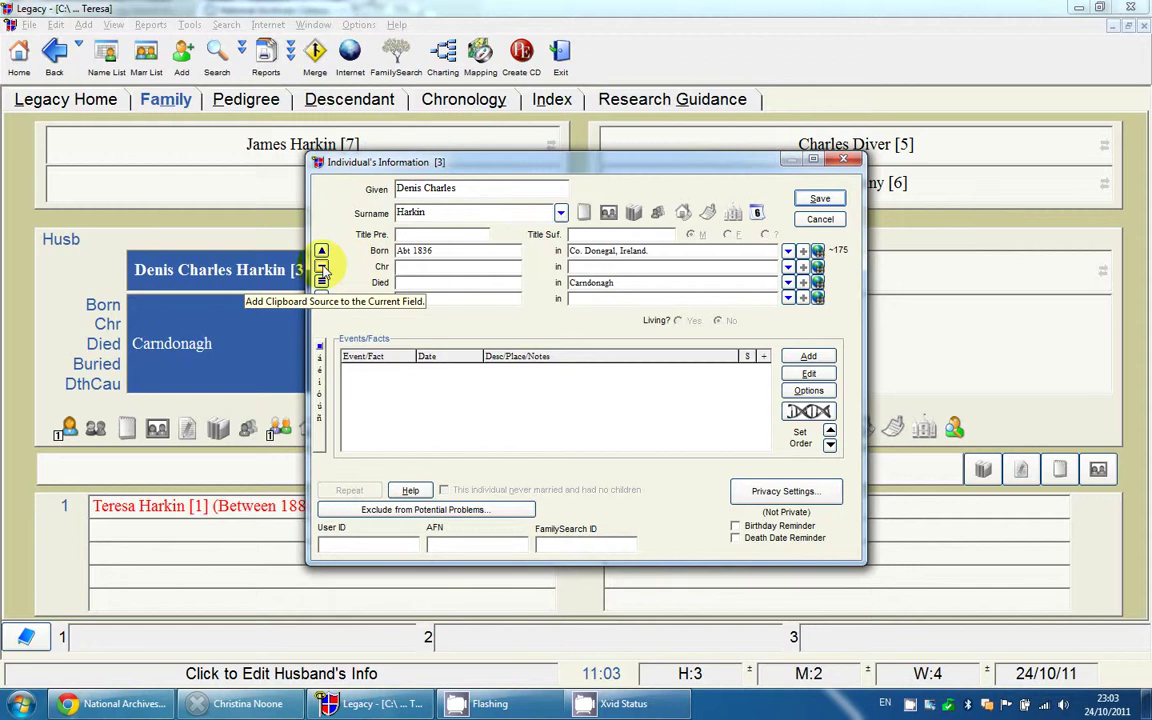
Step: Attach the clipboard's 1901 Census citation to Denis's name and confirm it in Assigned Sources
left_click(436, 214)
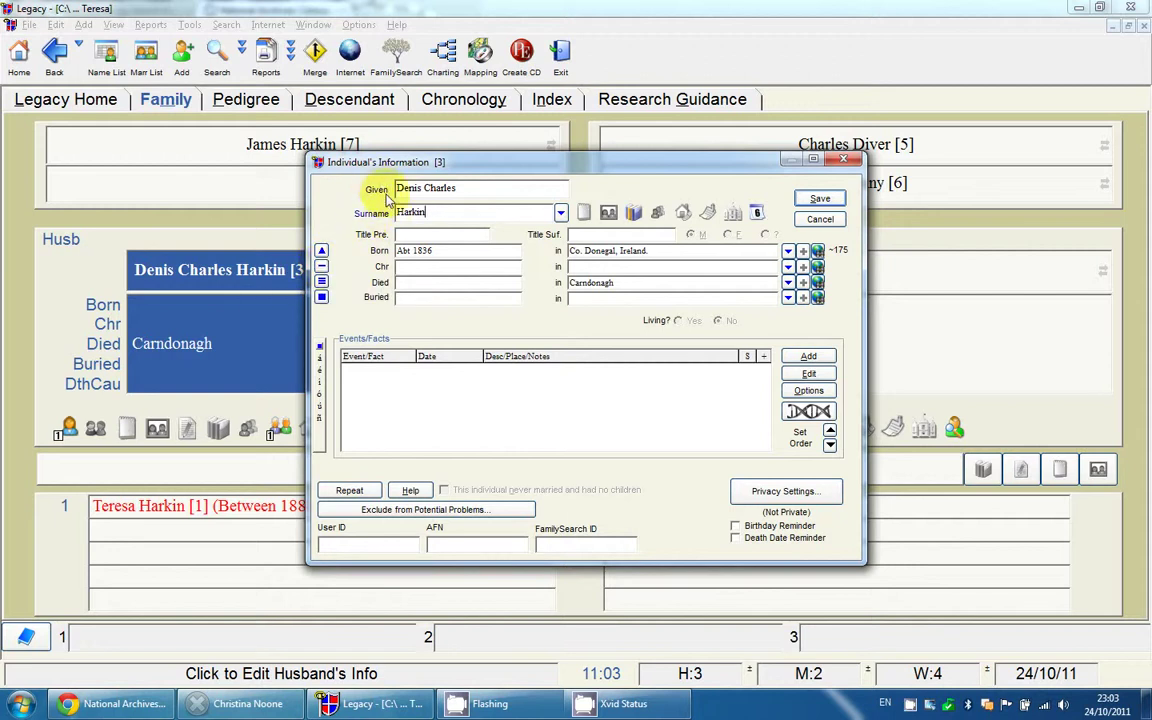
left_click(634, 214)
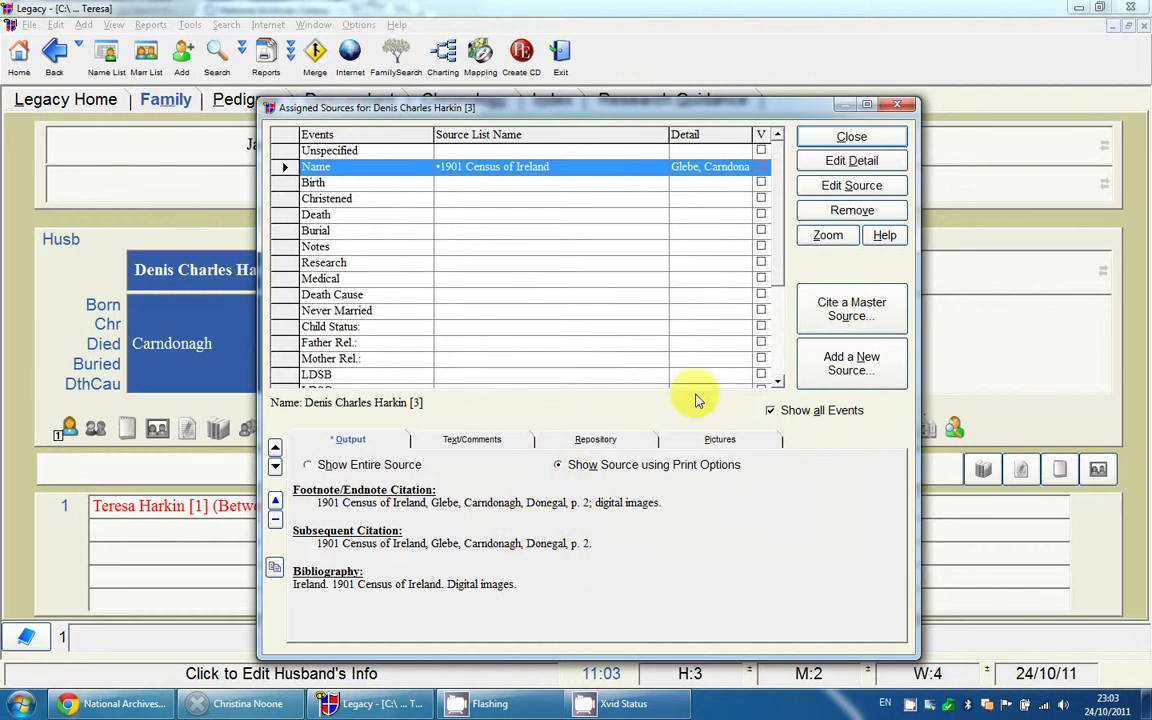
left_click(838, 138)
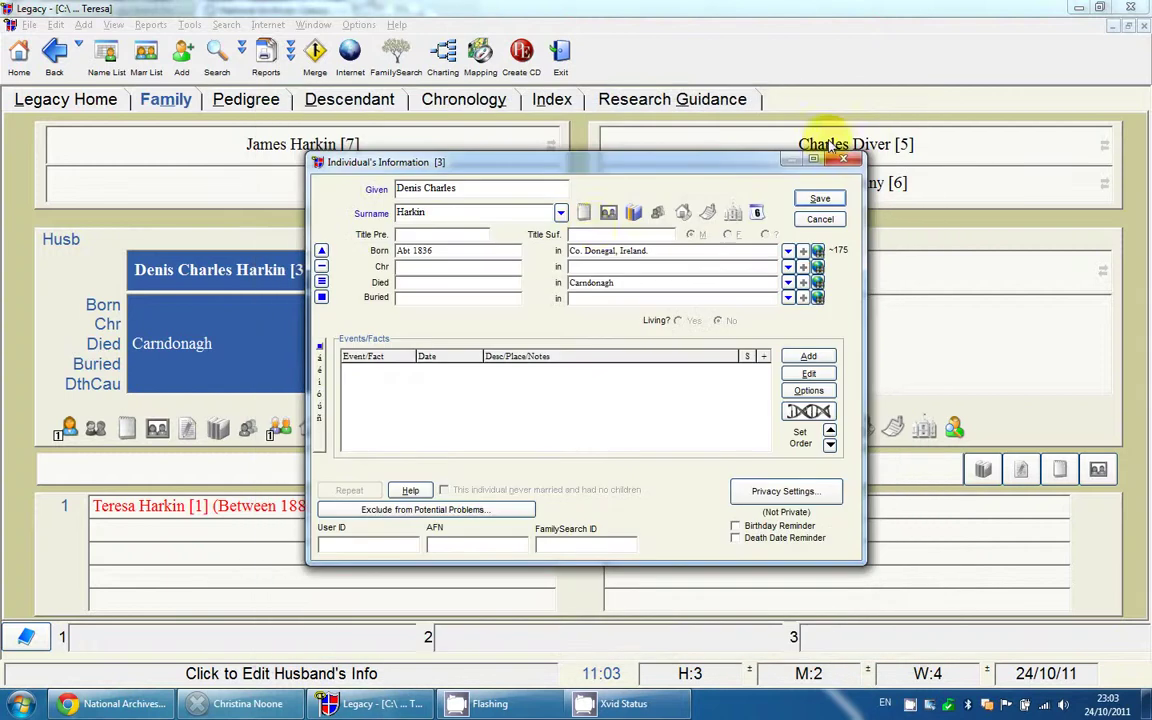
left_click(455, 252)
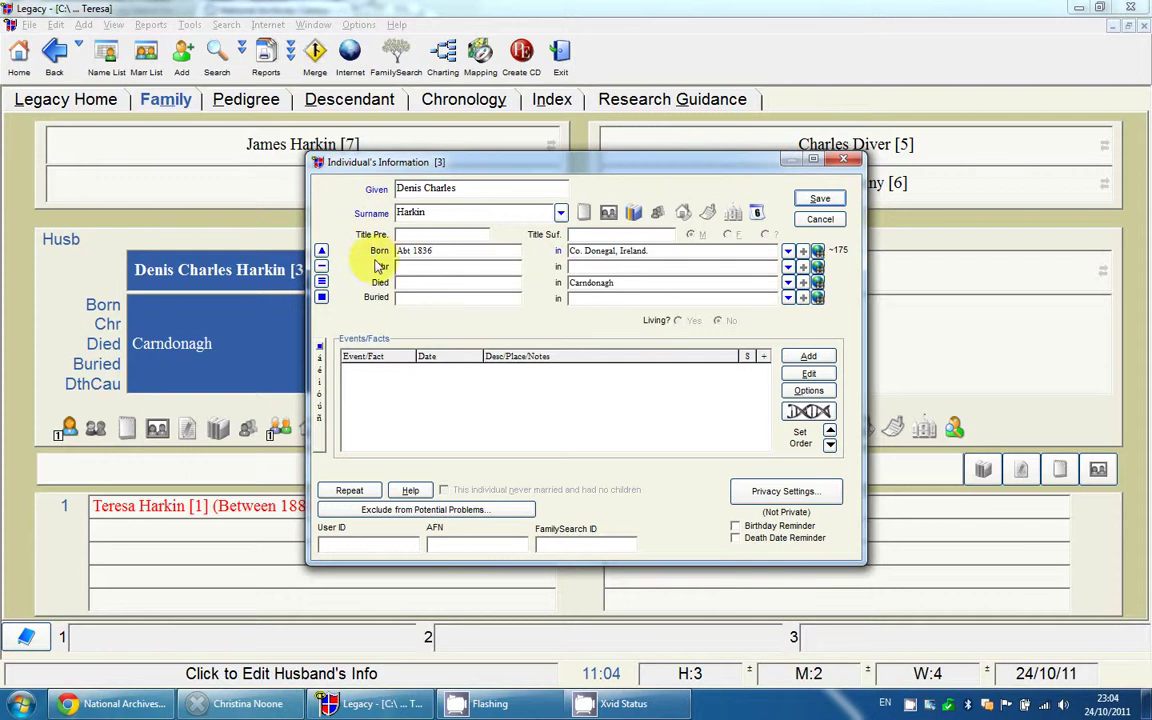
Step: Delete the census citations on Denis's Birth and Name rows in Assigned Sources once more
left_click(636, 214)
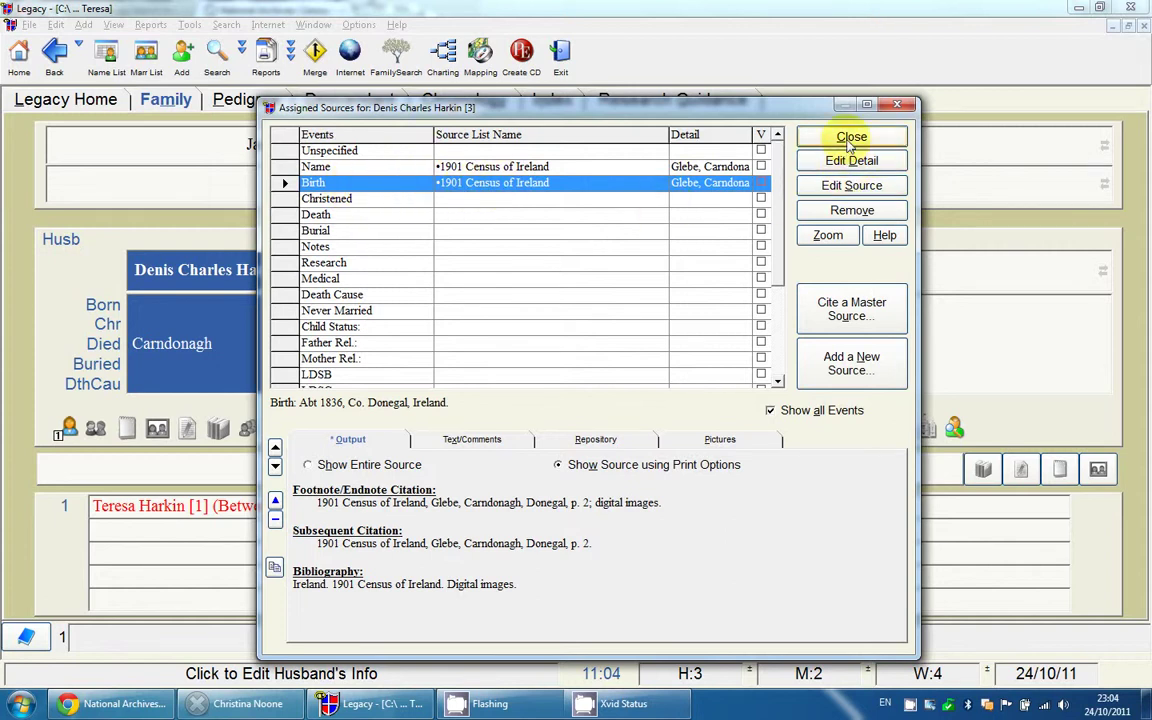
left_click(845, 210)
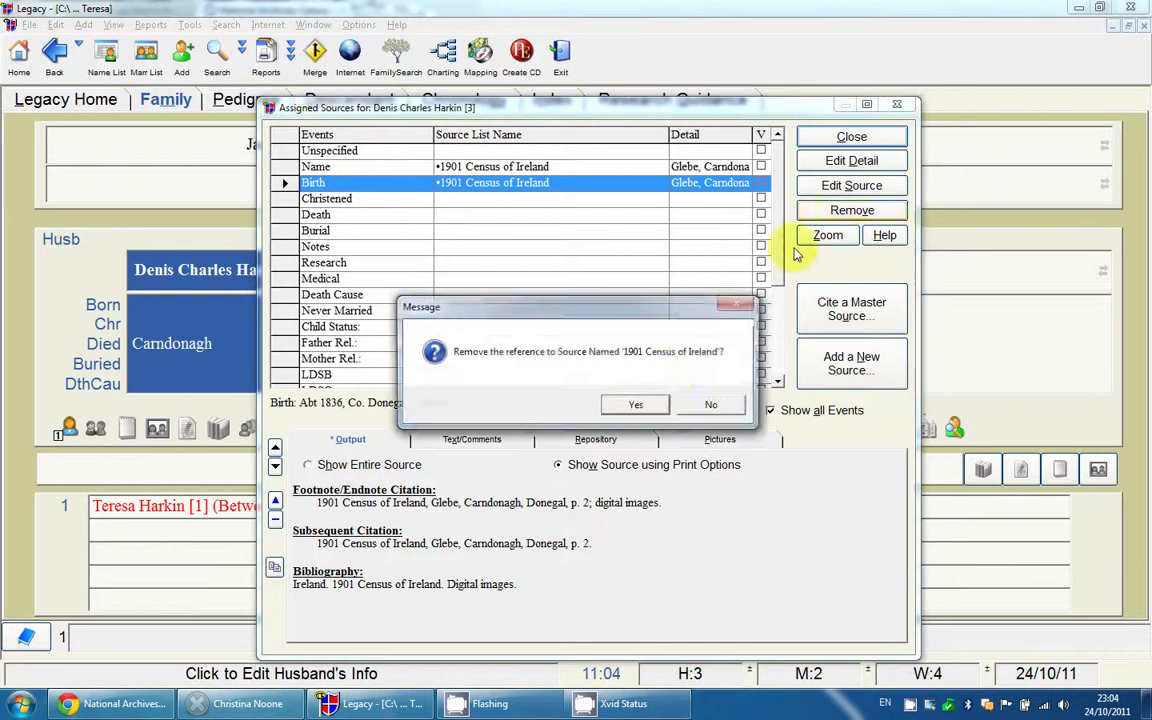
left_click(632, 404)
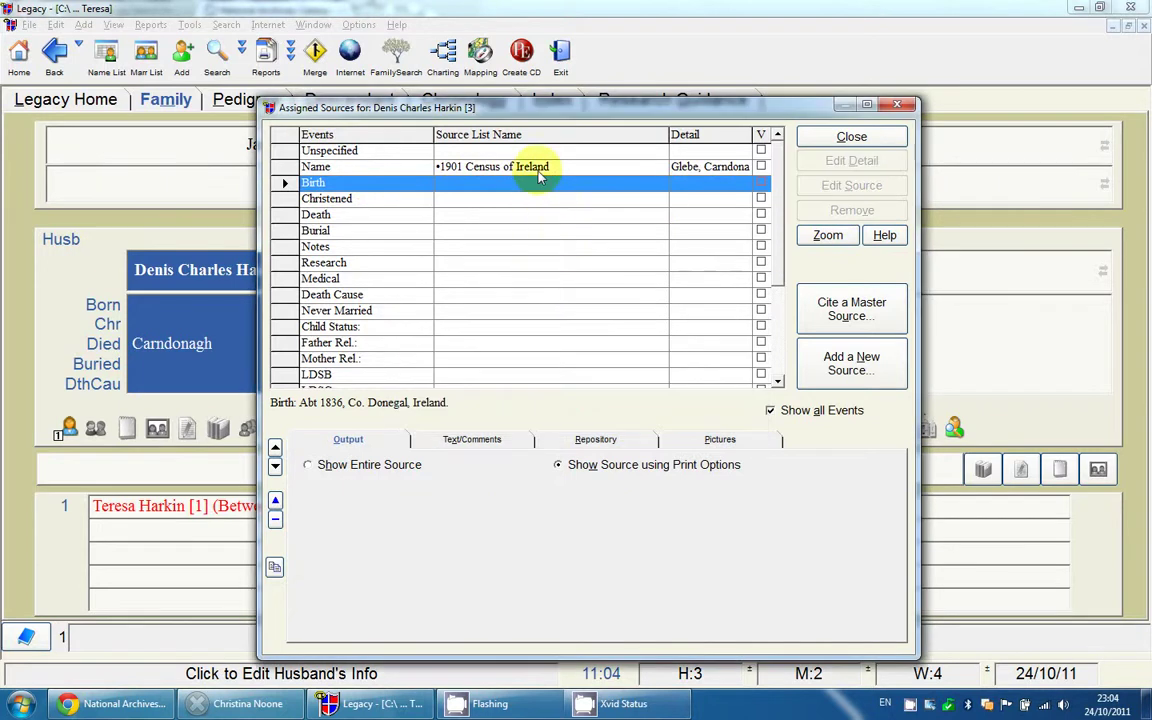
left_click(495, 167)
left_click(852, 210)
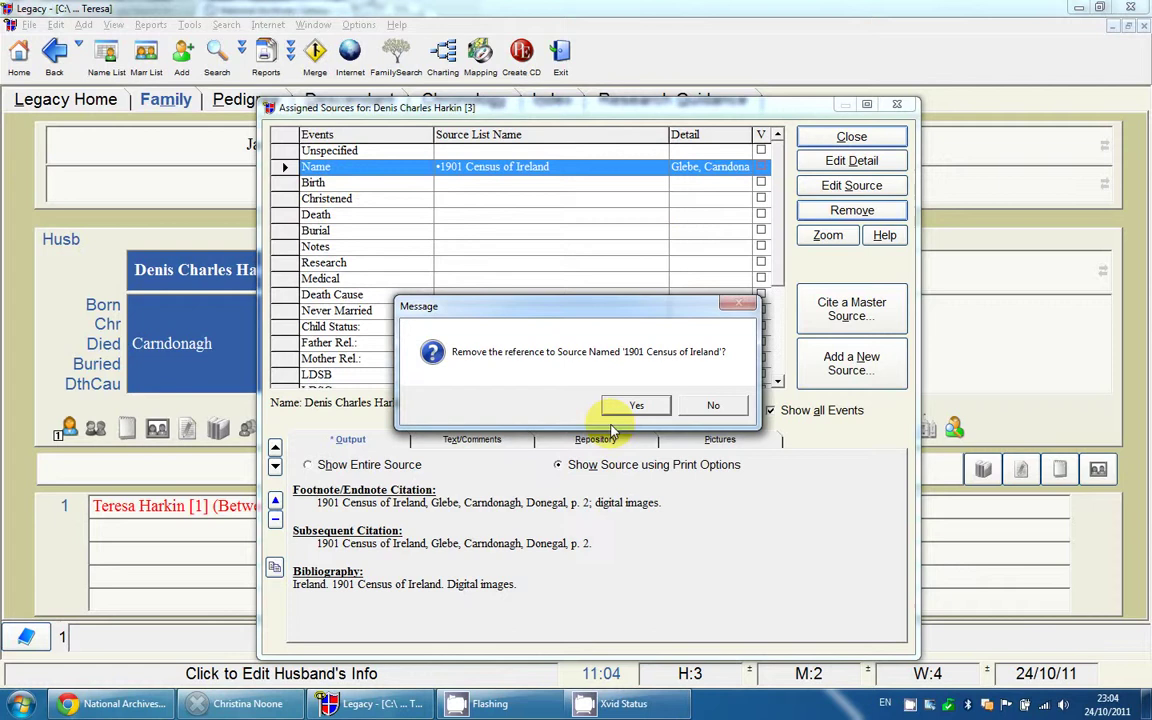
left_click(628, 404)
left_click(850, 138)
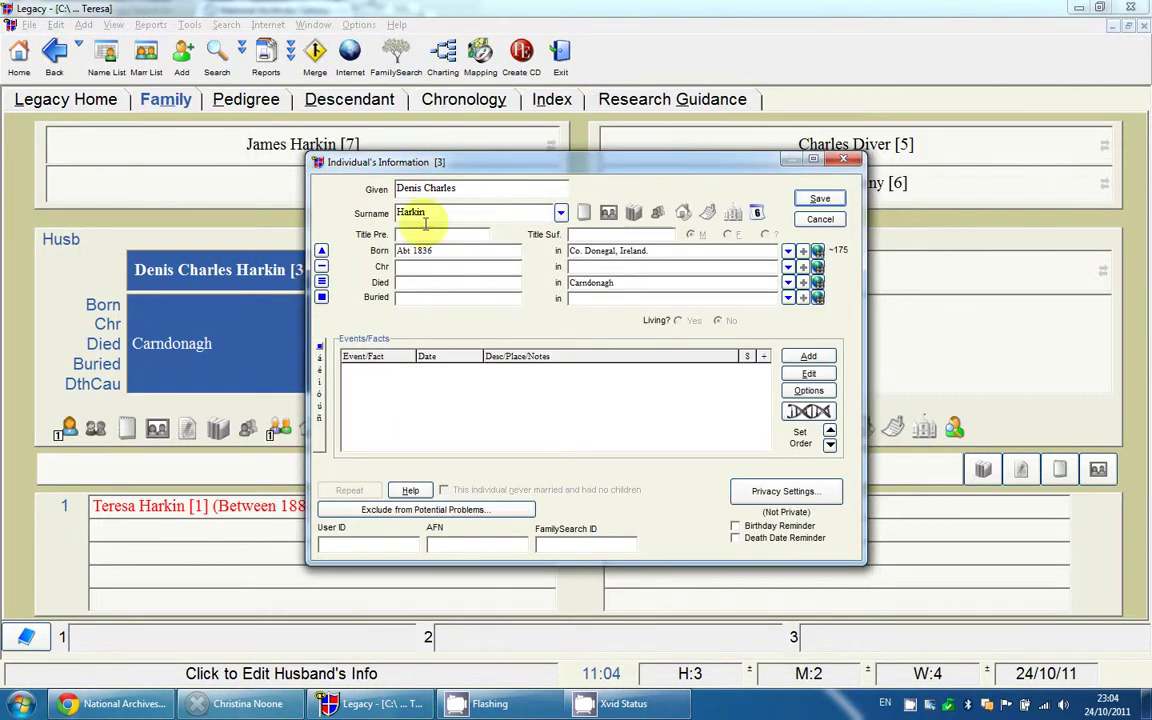
left_click(428, 267)
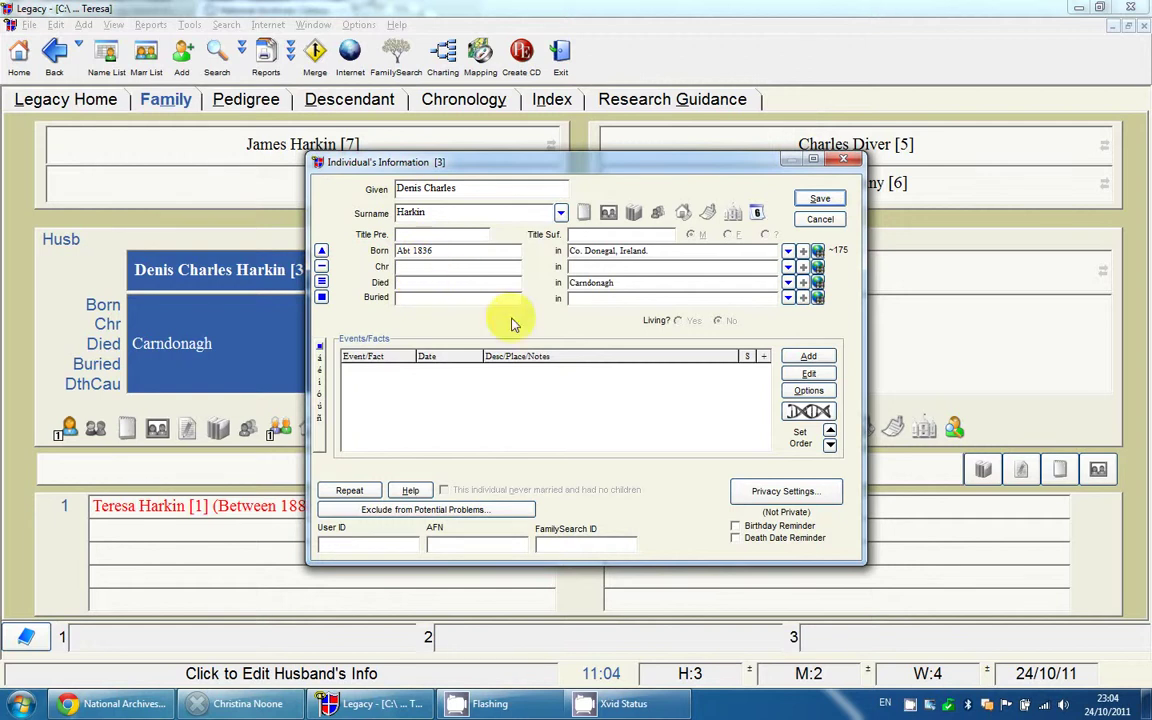
left_click(322, 282)
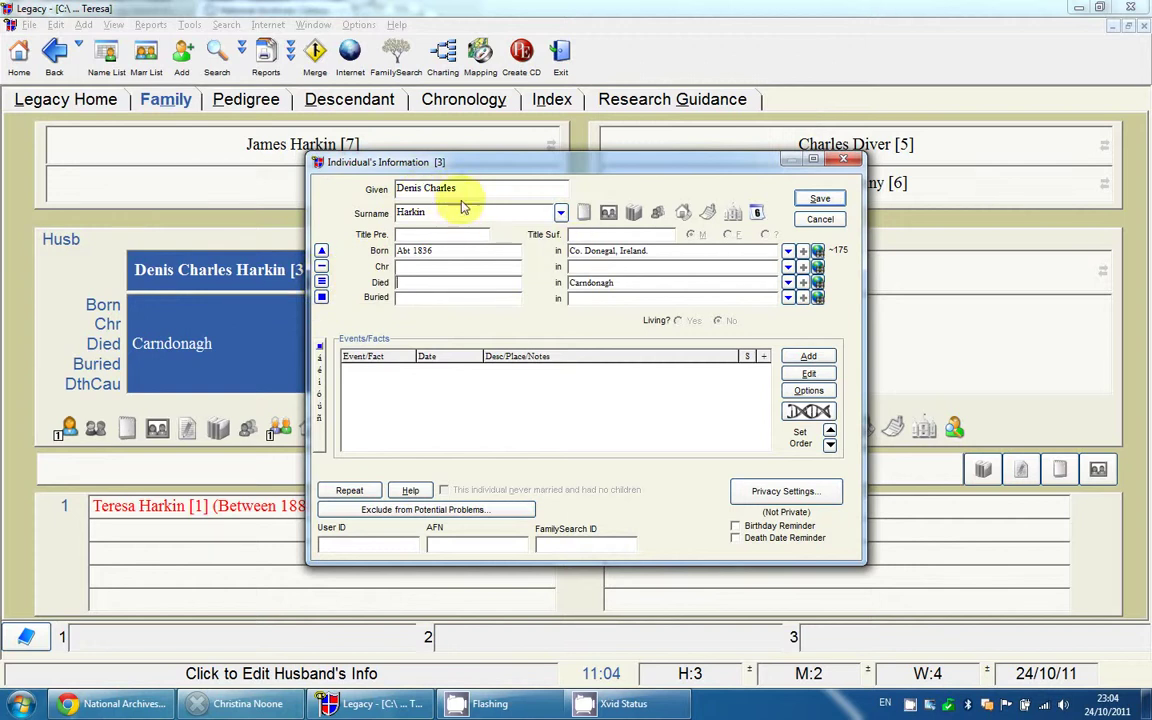
left_click(434, 250)
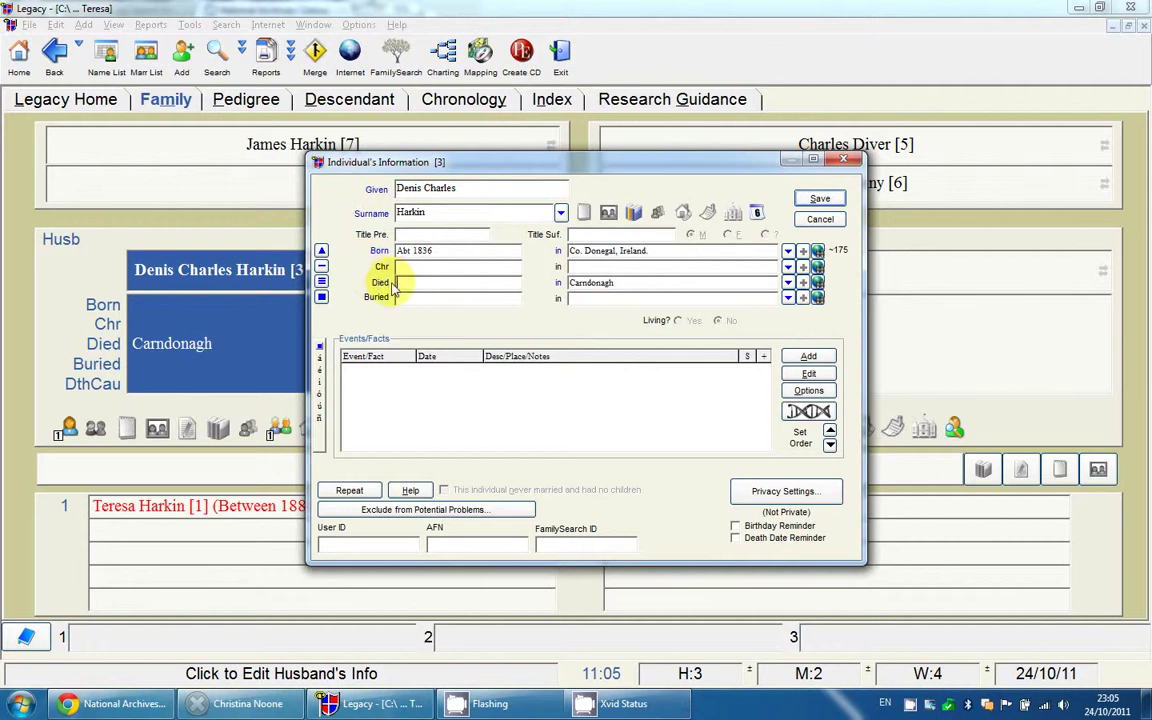
Step: Check Denis's Name, Birth and Death citations, then delete the census citation on Death
left_click(634, 215)
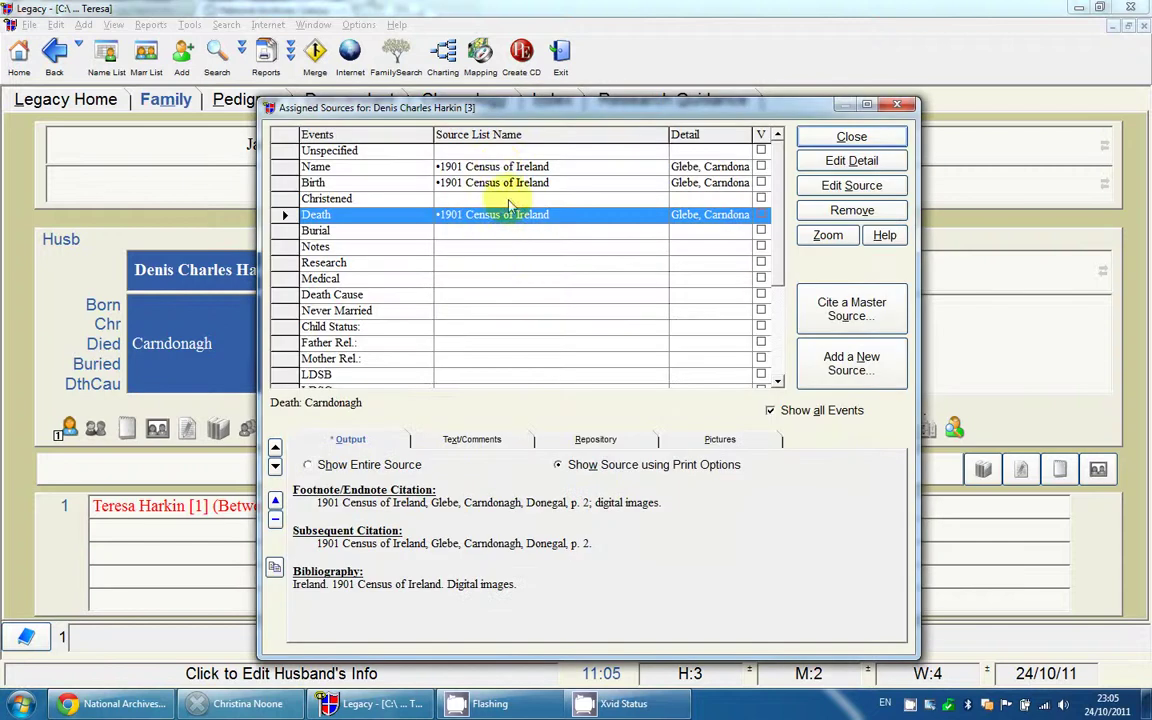
left_click(503, 169)
left_click(470, 182)
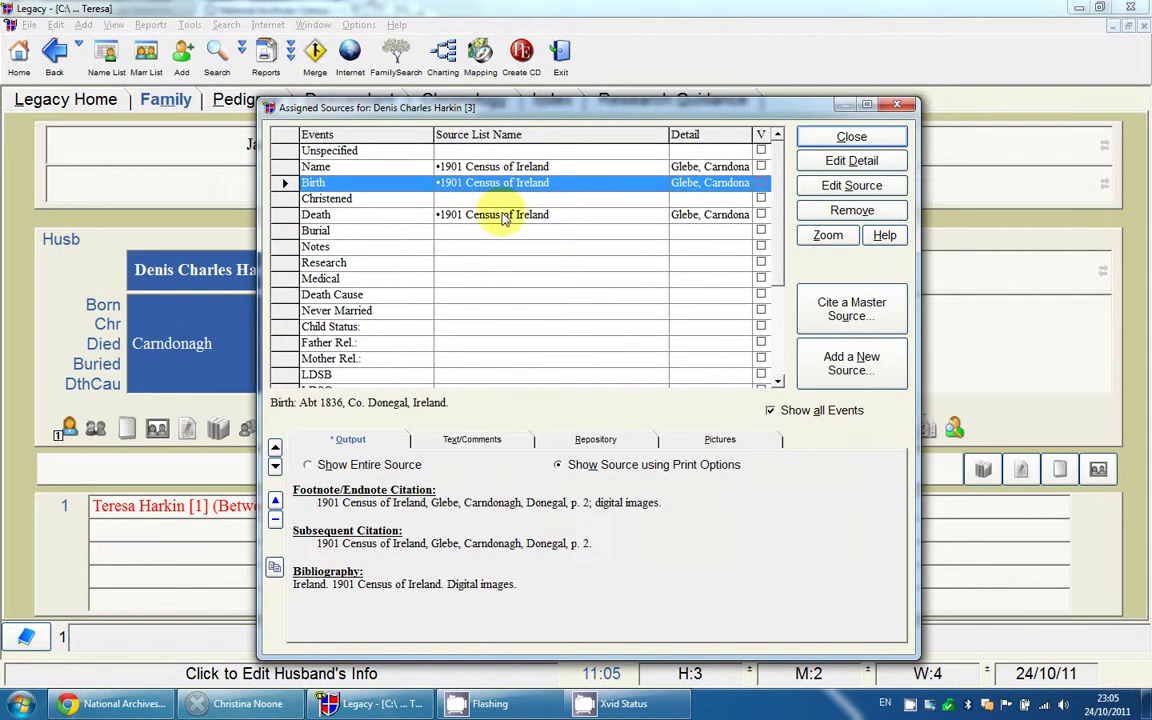
left_click(470, 214)
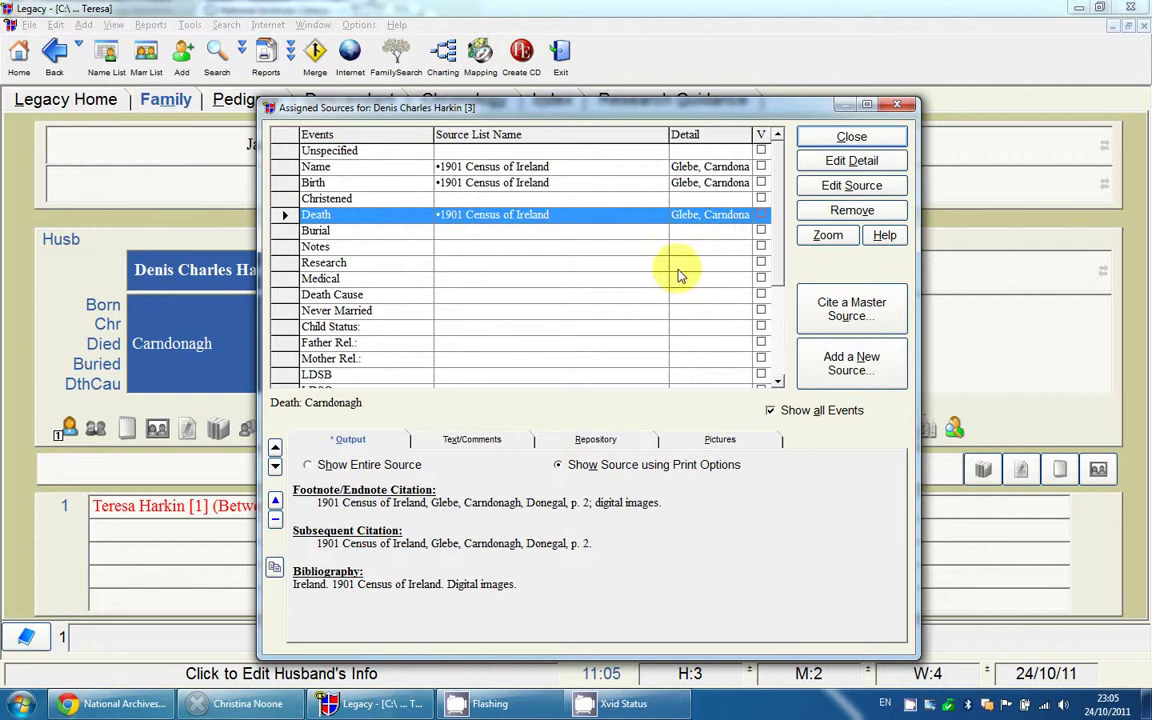
left_click(835, 212)
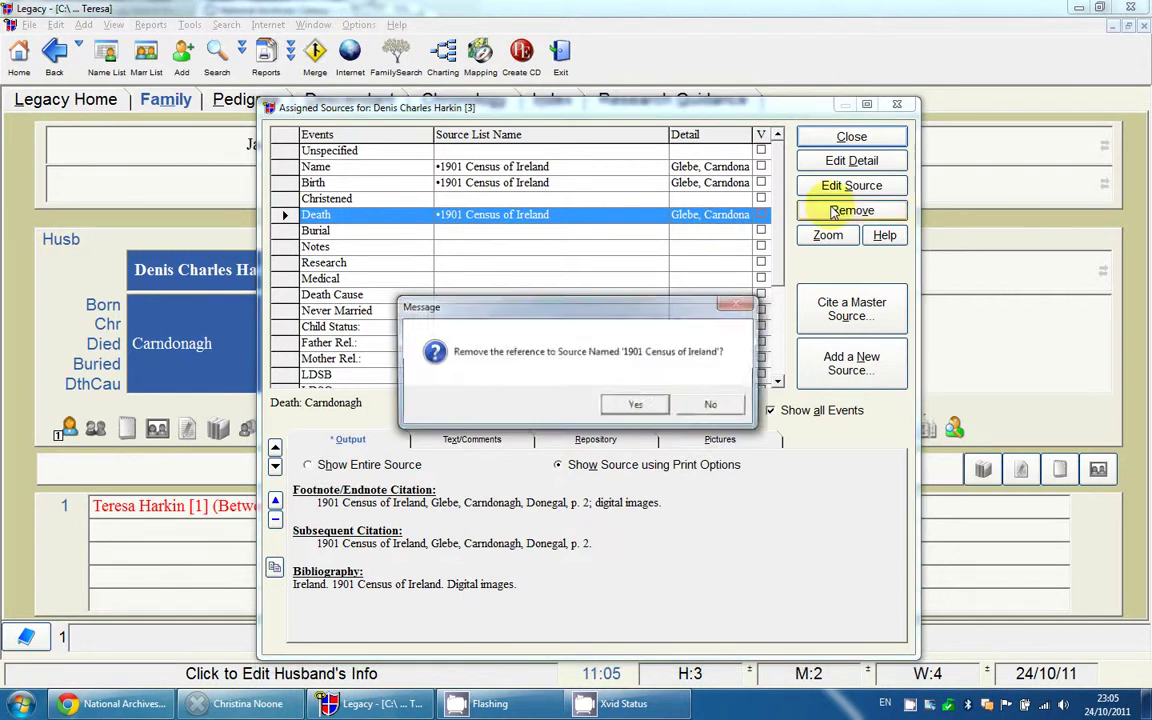
left_click(638, 406)
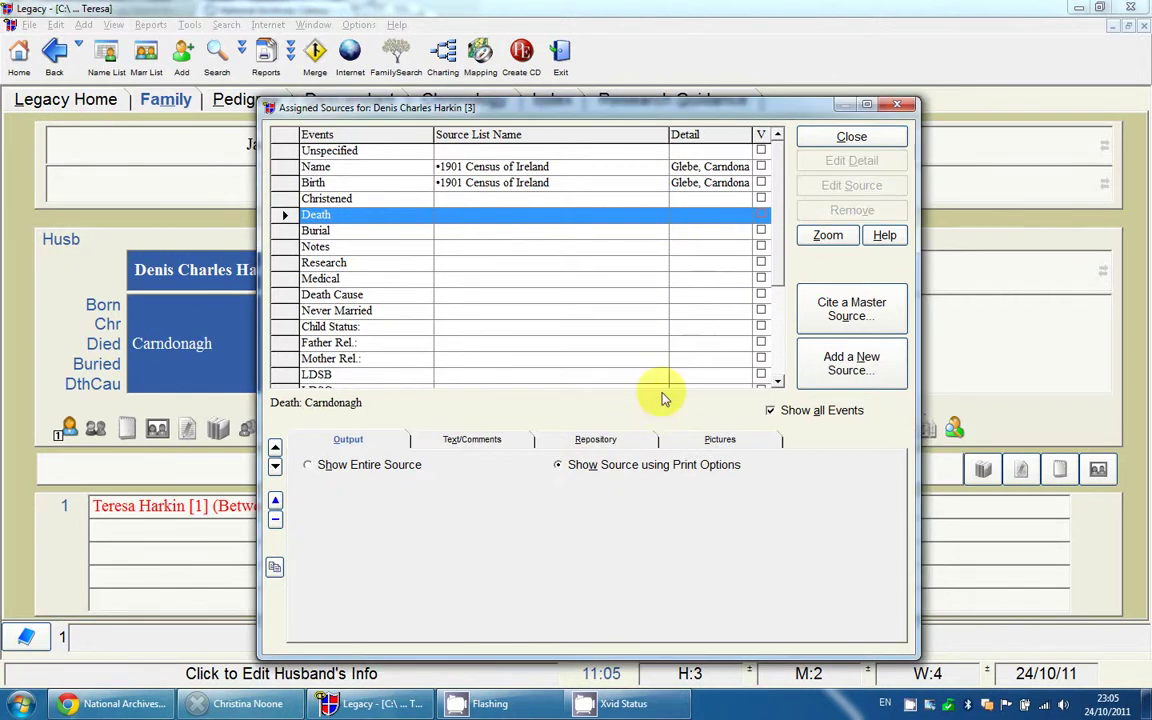
left_click(816, 146)
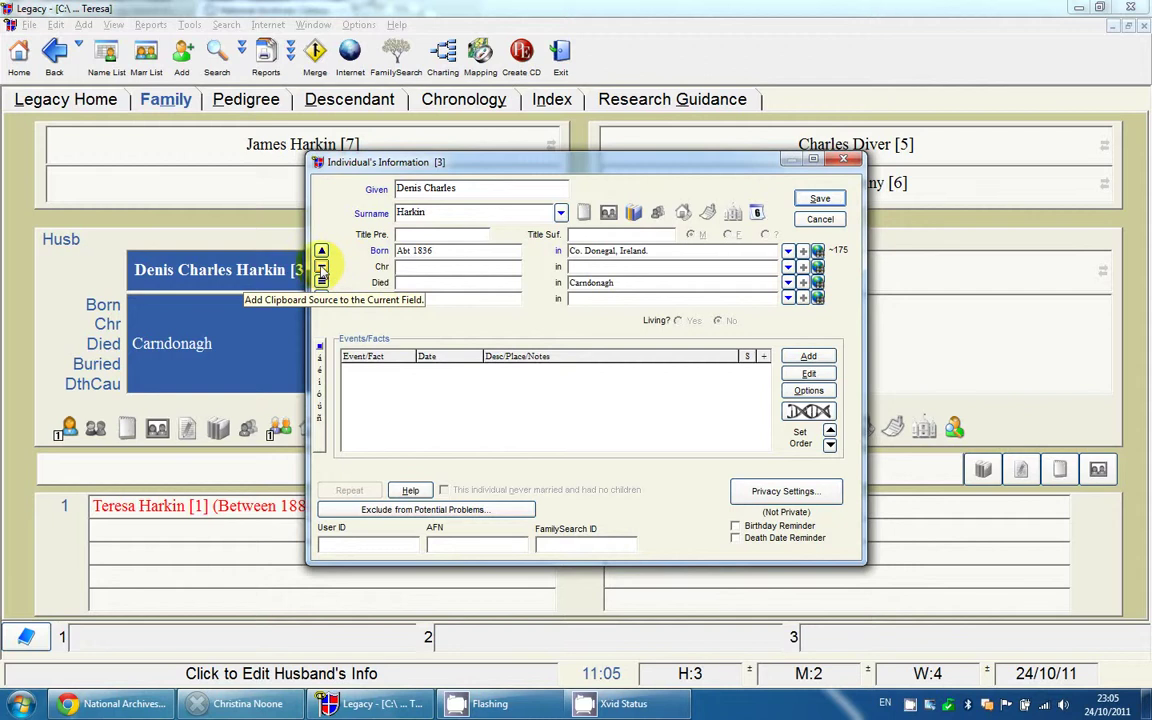
Step: Open the Source Clipboard from the Born field, showing the Glebe, Carndonagh, Donegal census citation
left_click(433, 251)
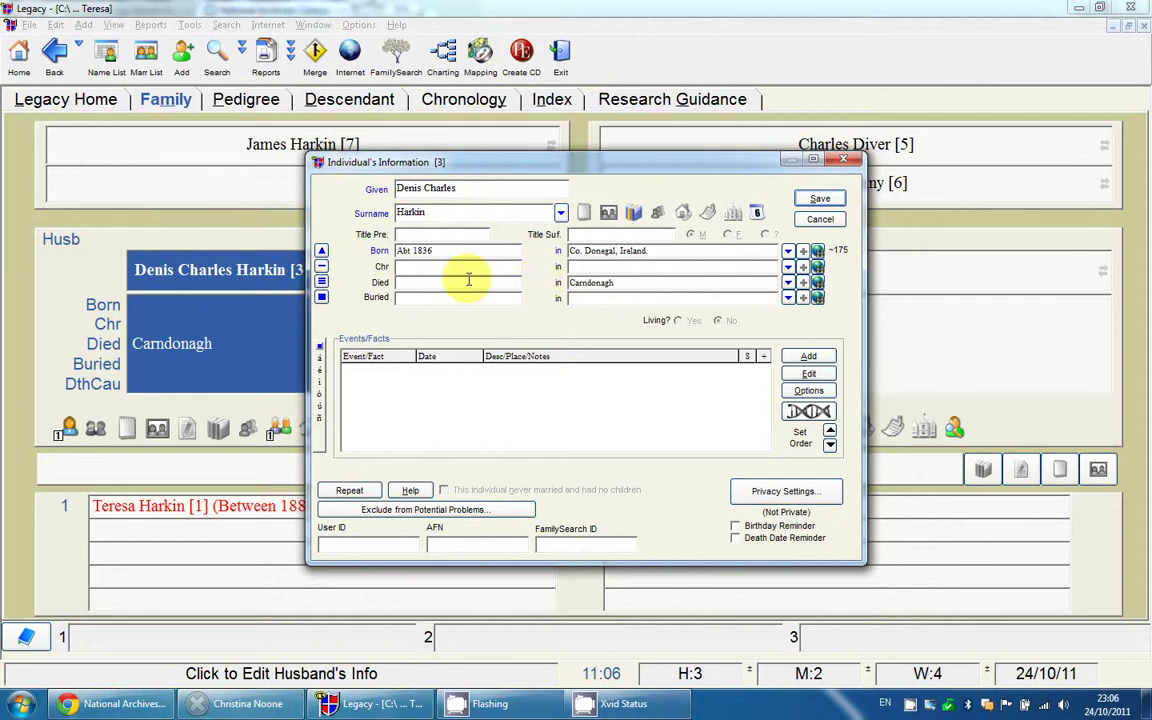
left_click(321, 251)
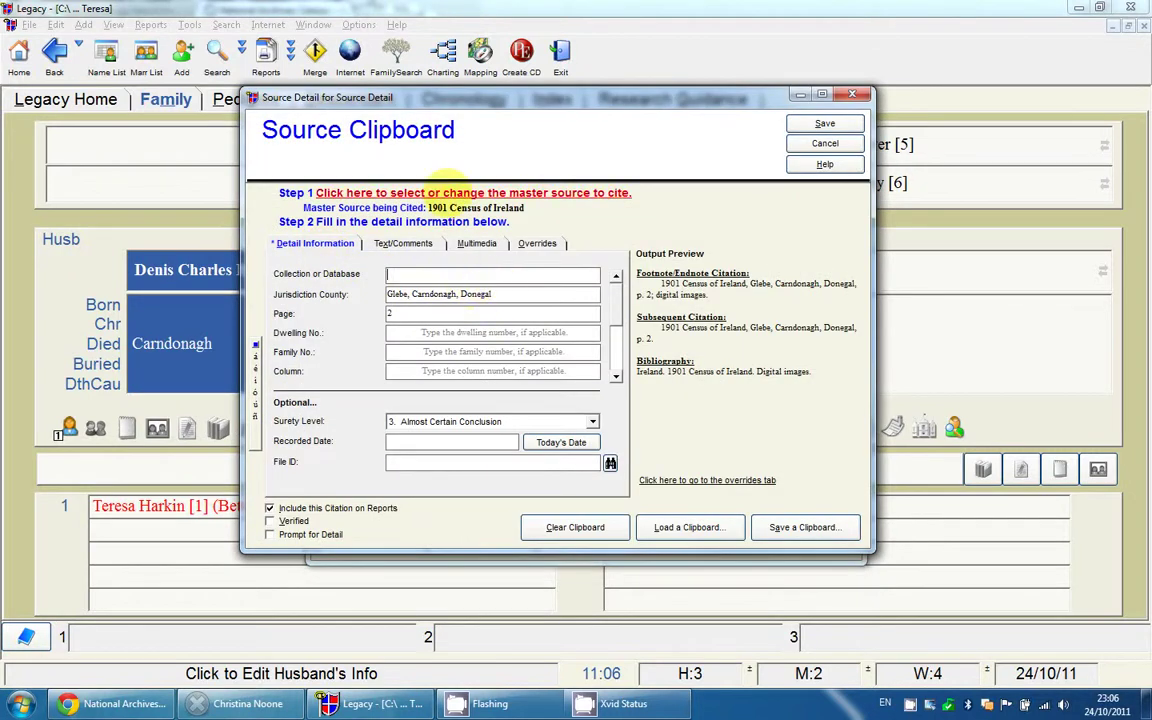
left_click_drag(517, 300, 373, 290)
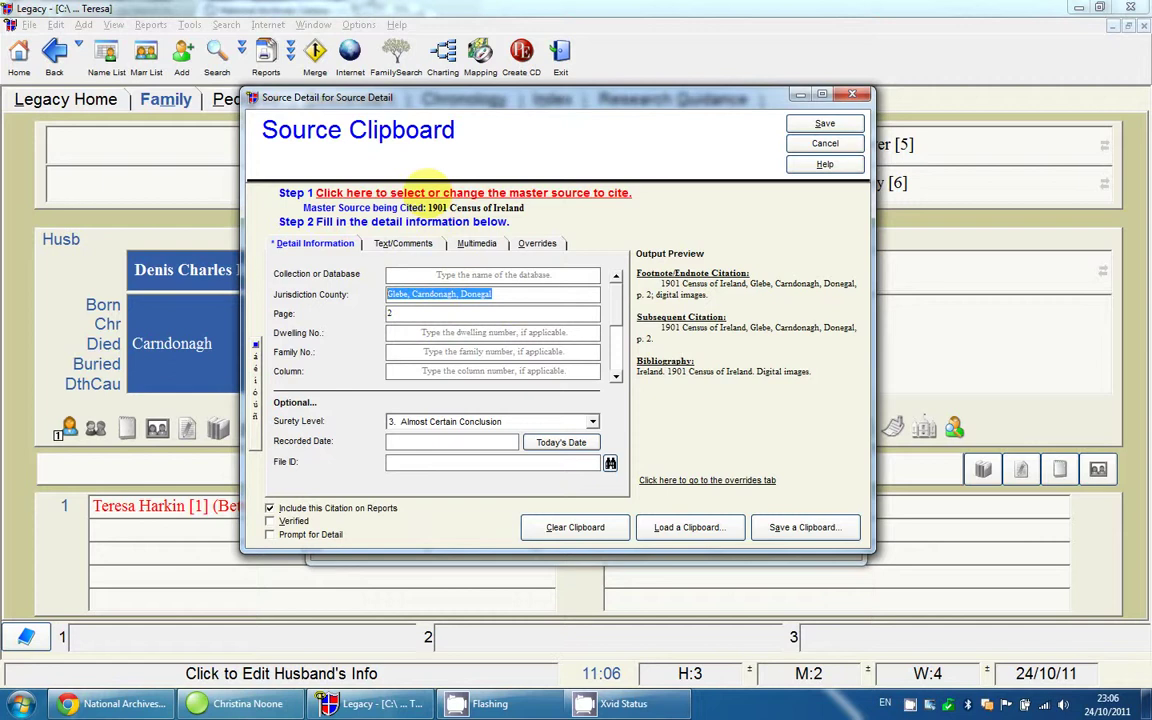
Step: Choose Church Register - Clonmany as the Source Clipboard's master source
left_click(420, 194)
left_click(412, 254)
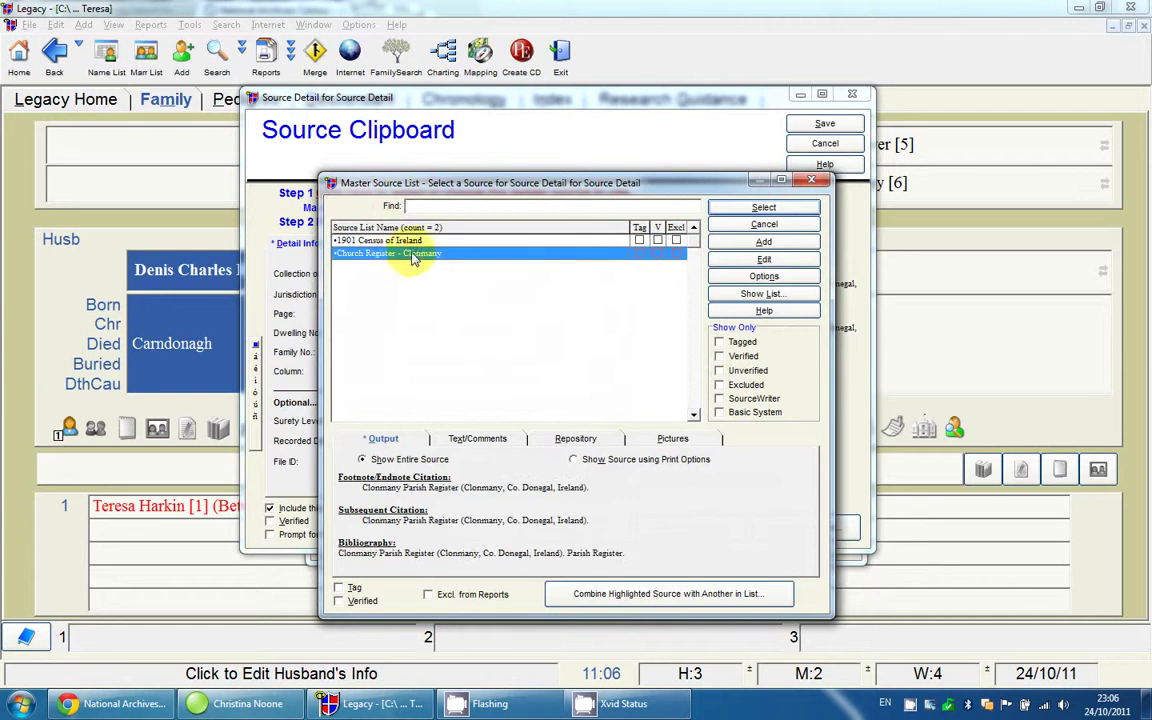
left_click(722, 213)
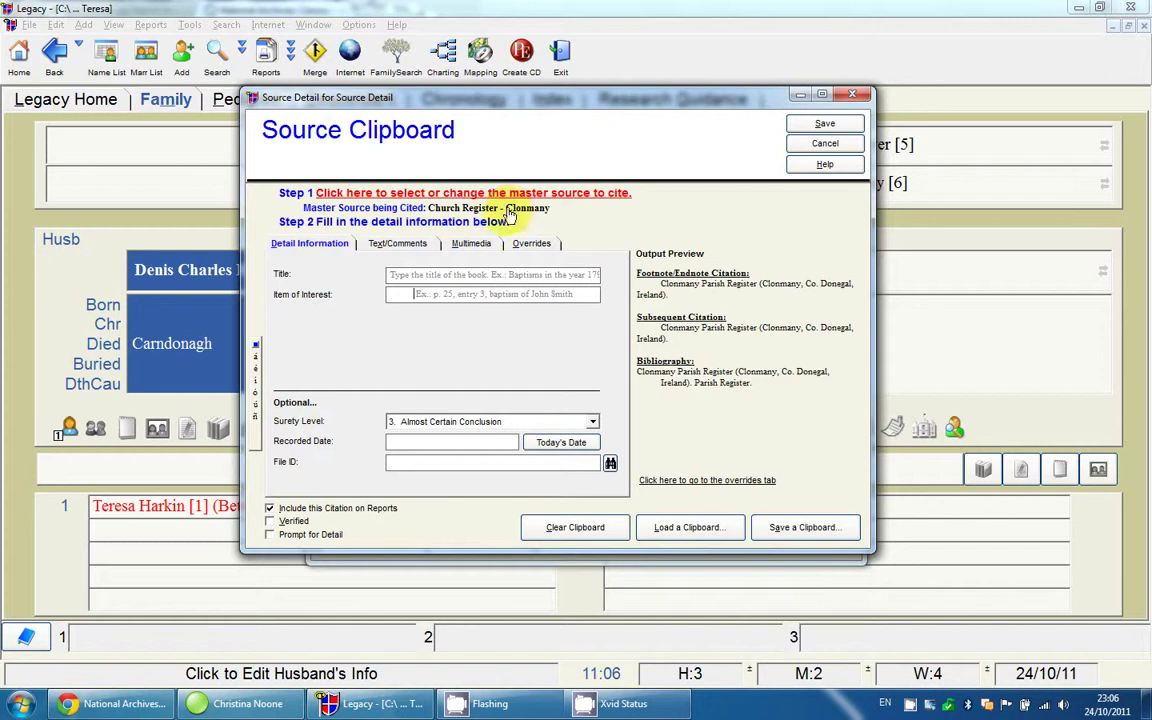
Step: Set the citation Title to Baptism Book and Item of Interest to Page 74, then save
left_click(456, 274)
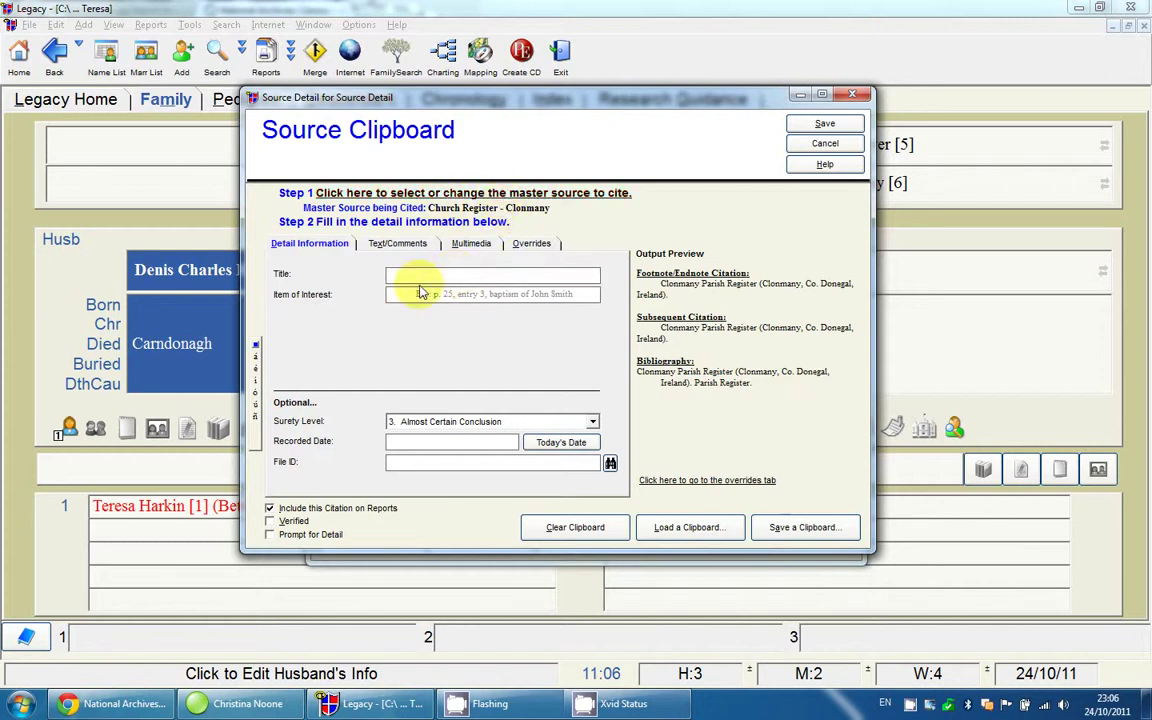
type("Book")
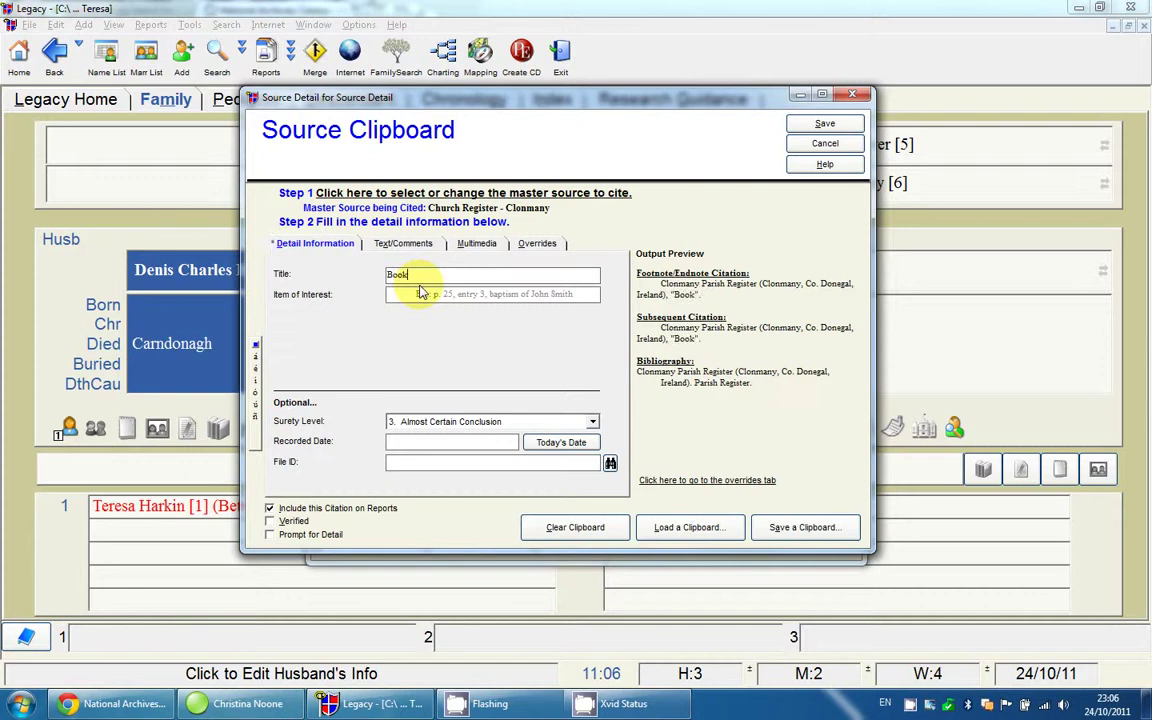
key("BackSpace")
key("BackSpace")
key("BackSpace")
type("aptism Book")
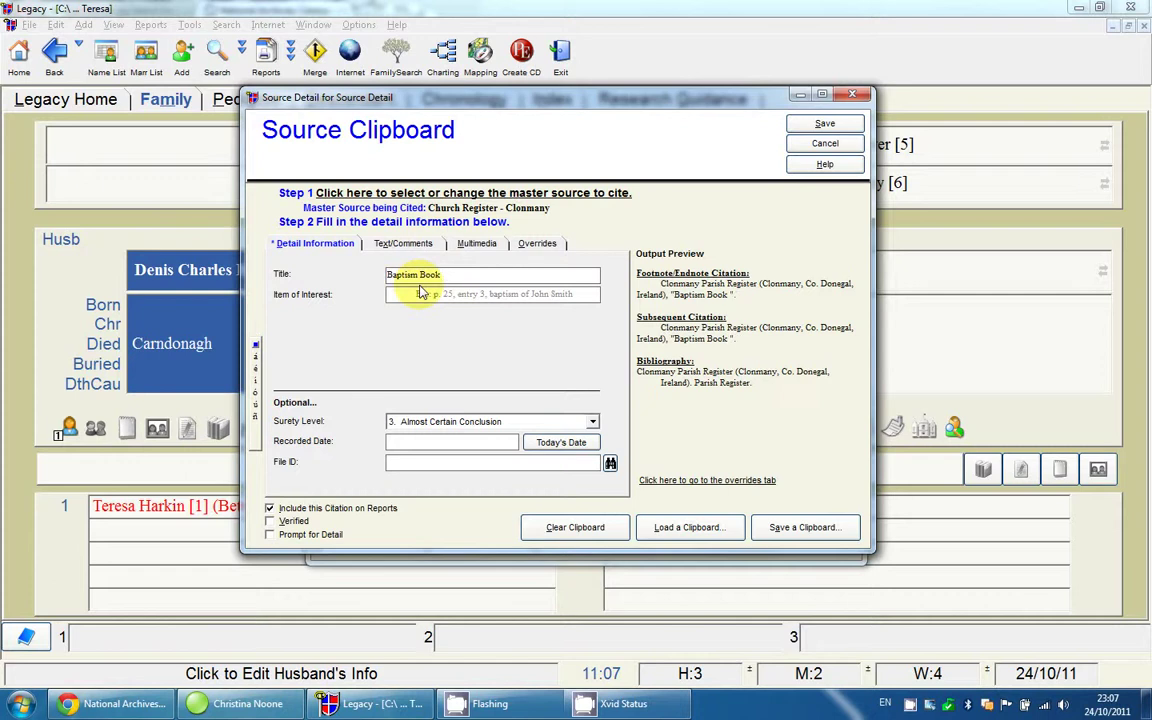
left_click(420, 293)
type("Page")
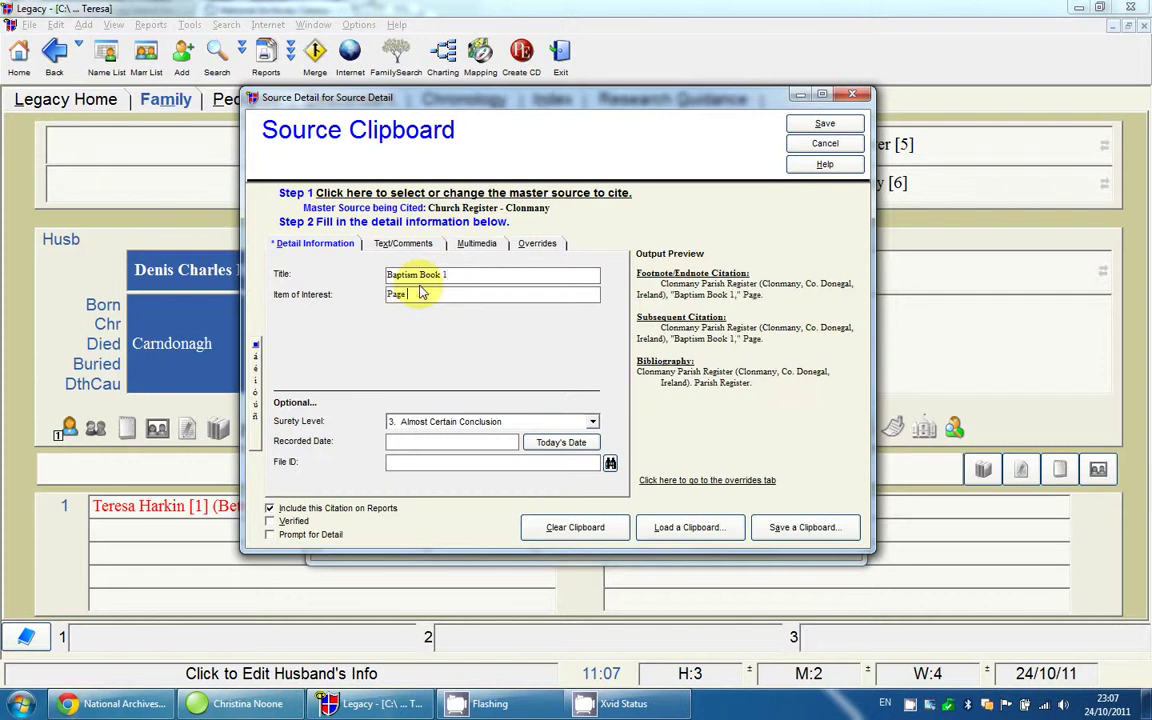
type(" 74")
left_click(800, 122)
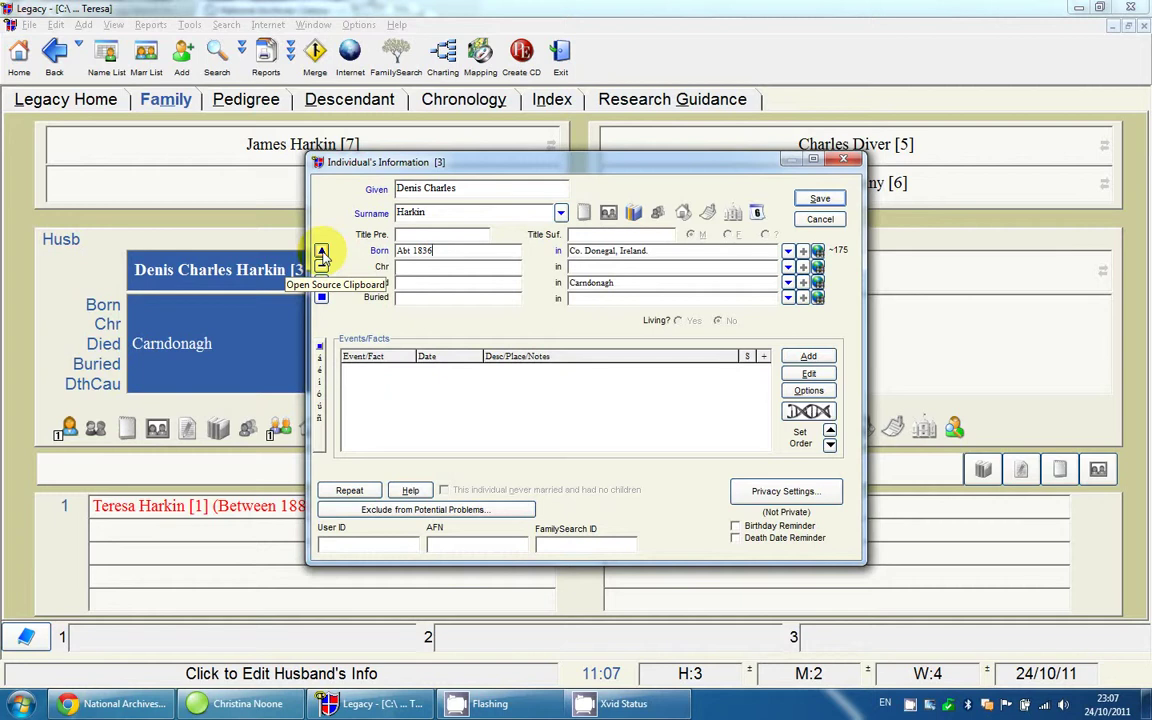
left_click(474, 248)
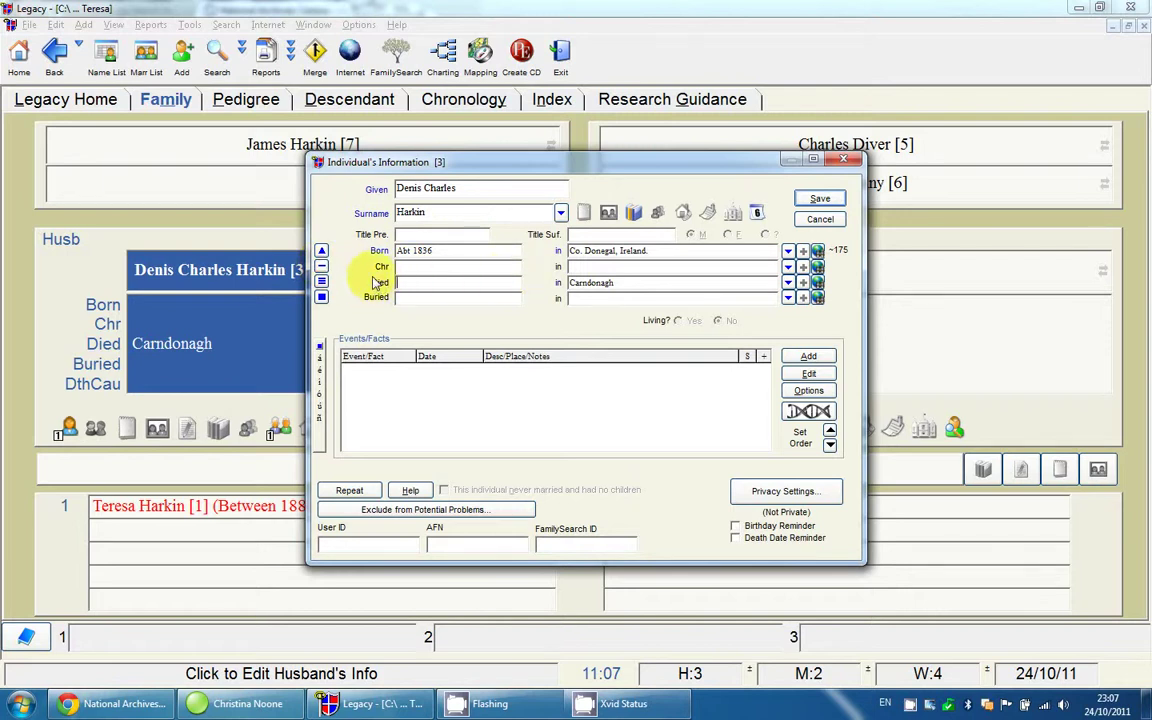
Step: Check each assigned citation, then delete the Church Register - Clonmany citation from Denis's Death
left_click(632, 215)
left_click(505, 168)
left_click(458, 182)
left_click(390, 215)
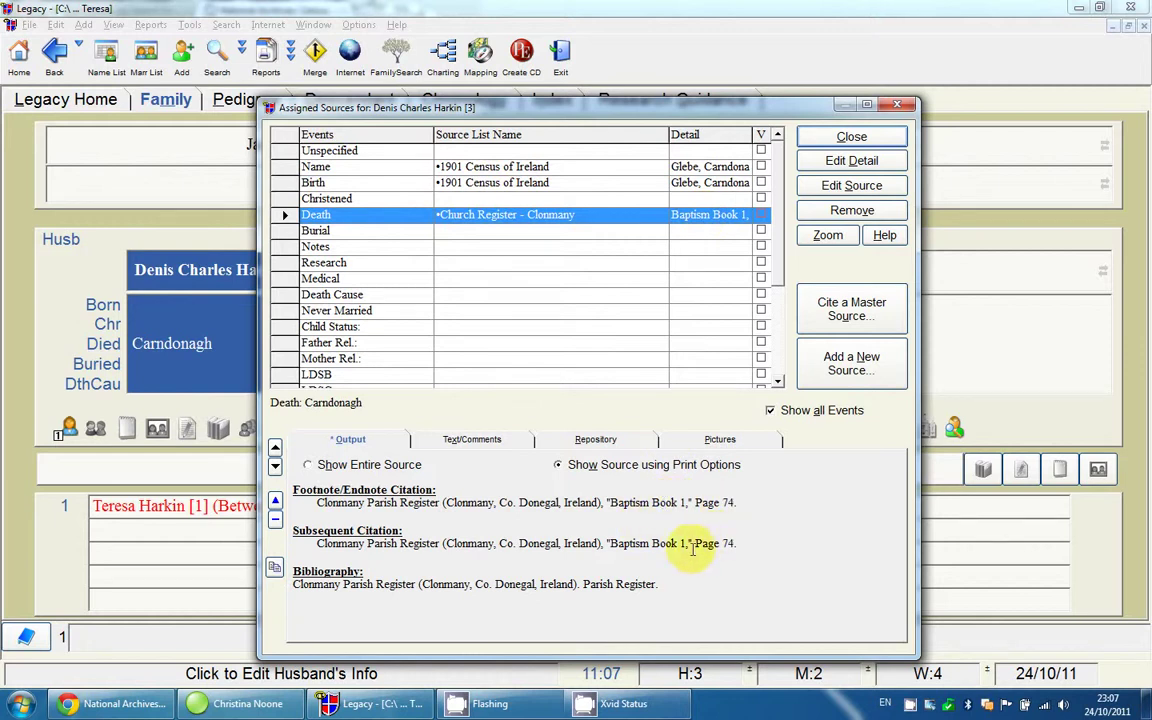
left_click(852, 212)
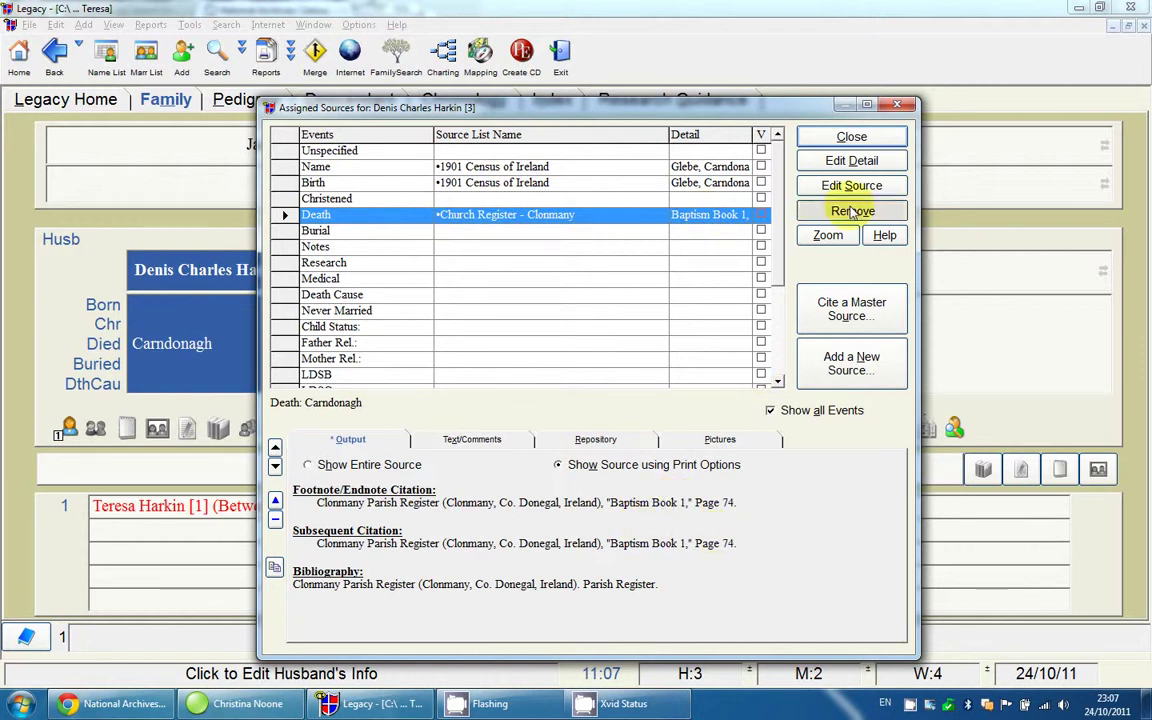
left_click(655, 402)
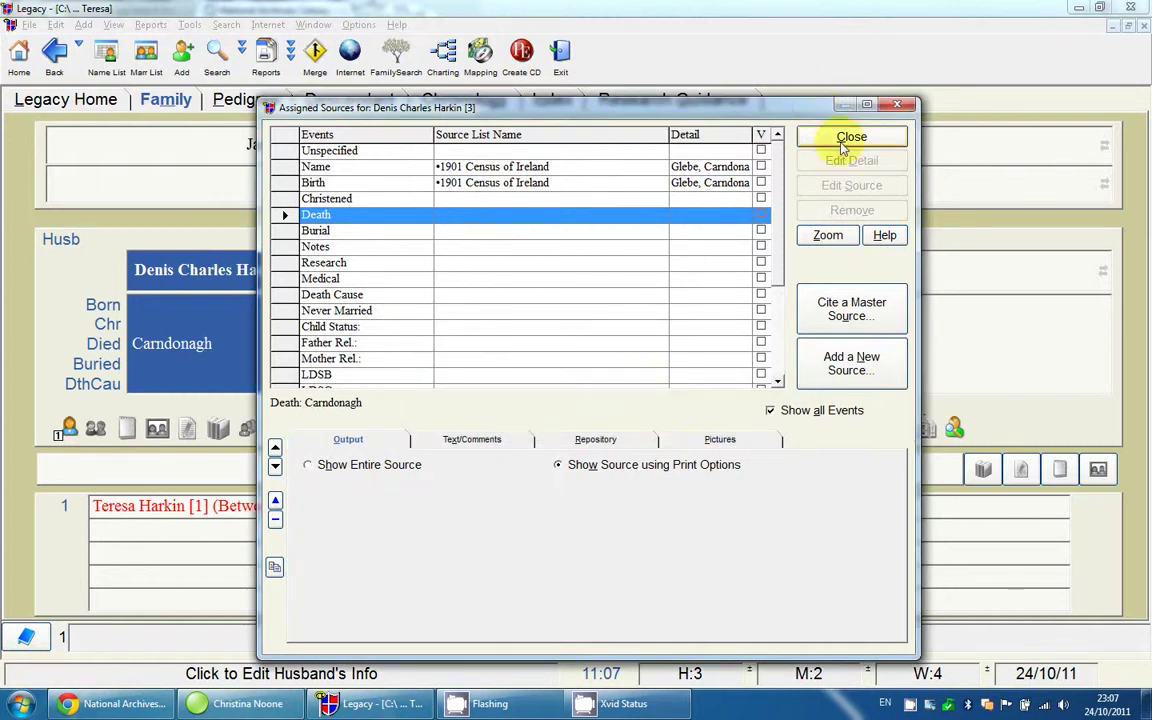
left_click(848, 140)
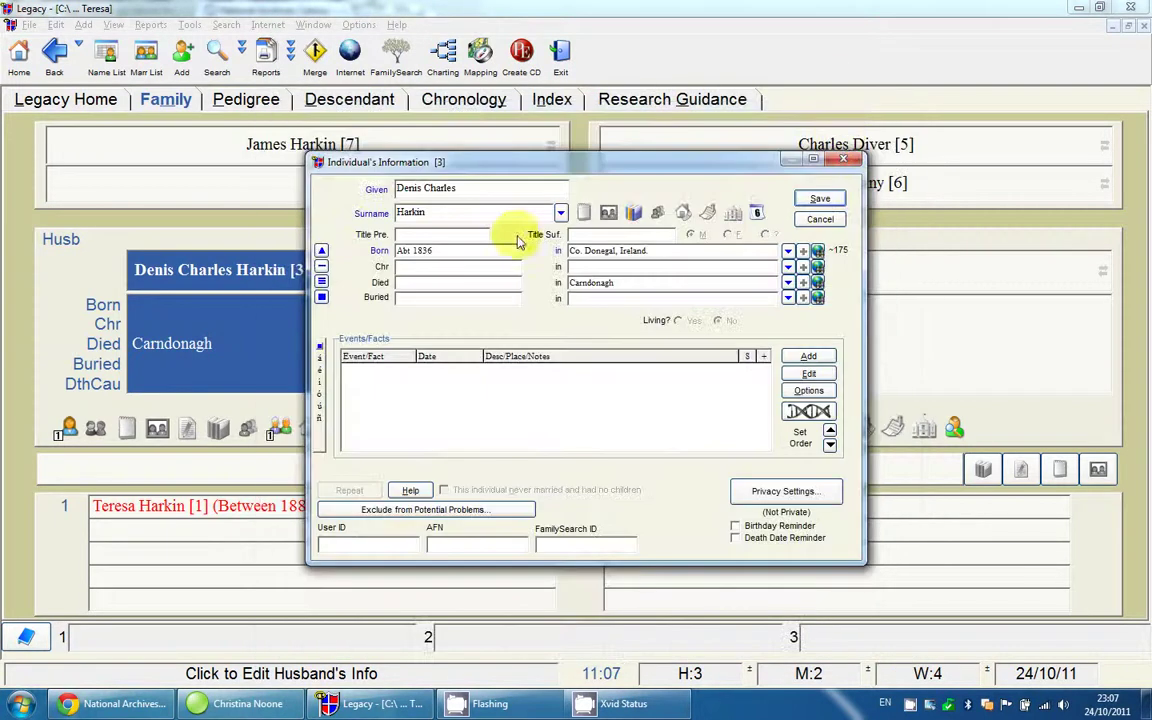
Step: Reopen the Source Clipboard and switch its master source back to 1901 Census of Ireland
right_click(322, 252)
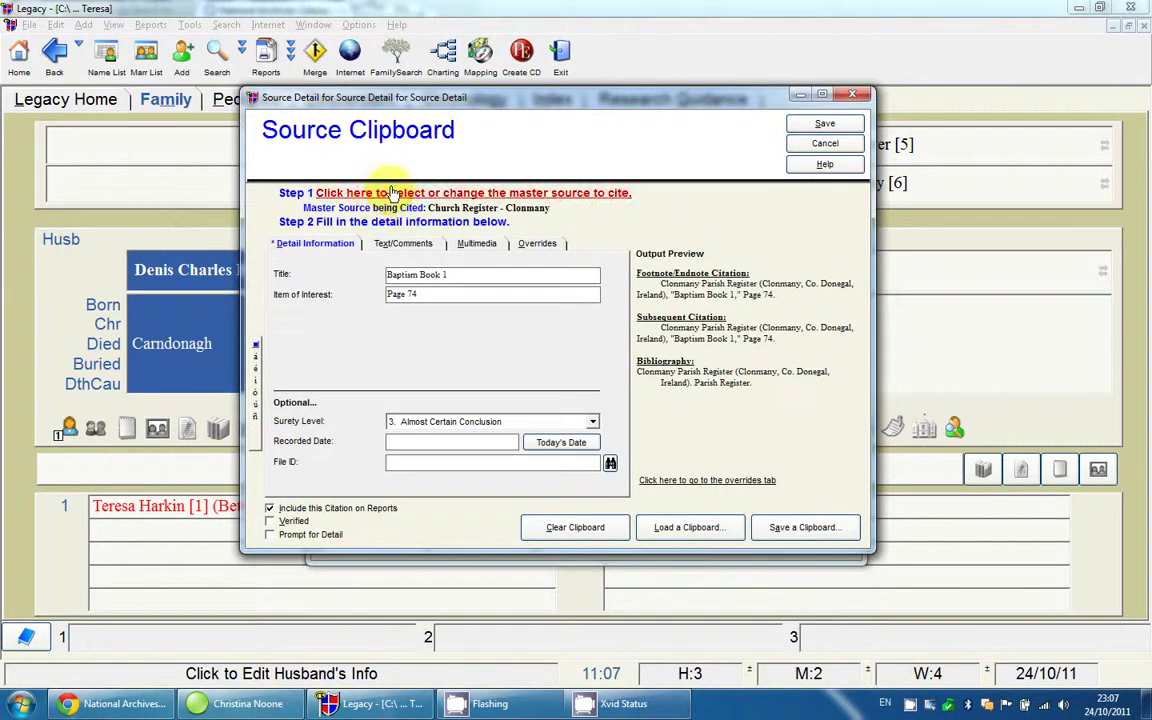
left_click(390, 192)
left_click(380, 240)
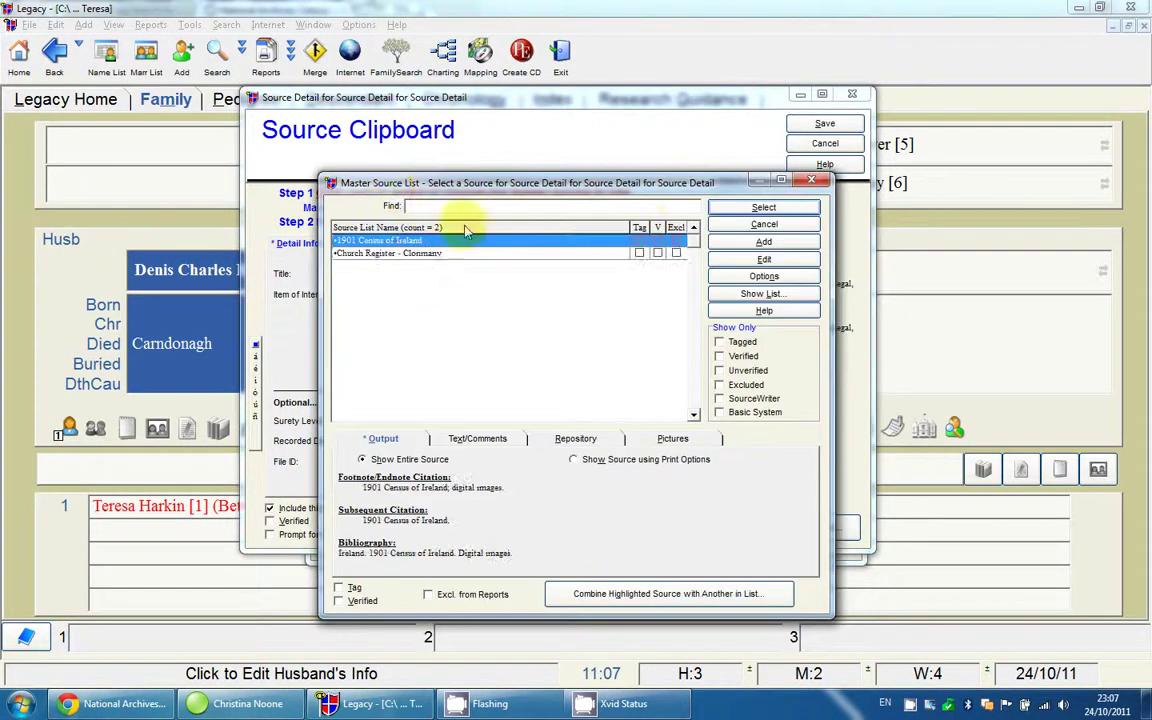
left_click(727, 210)
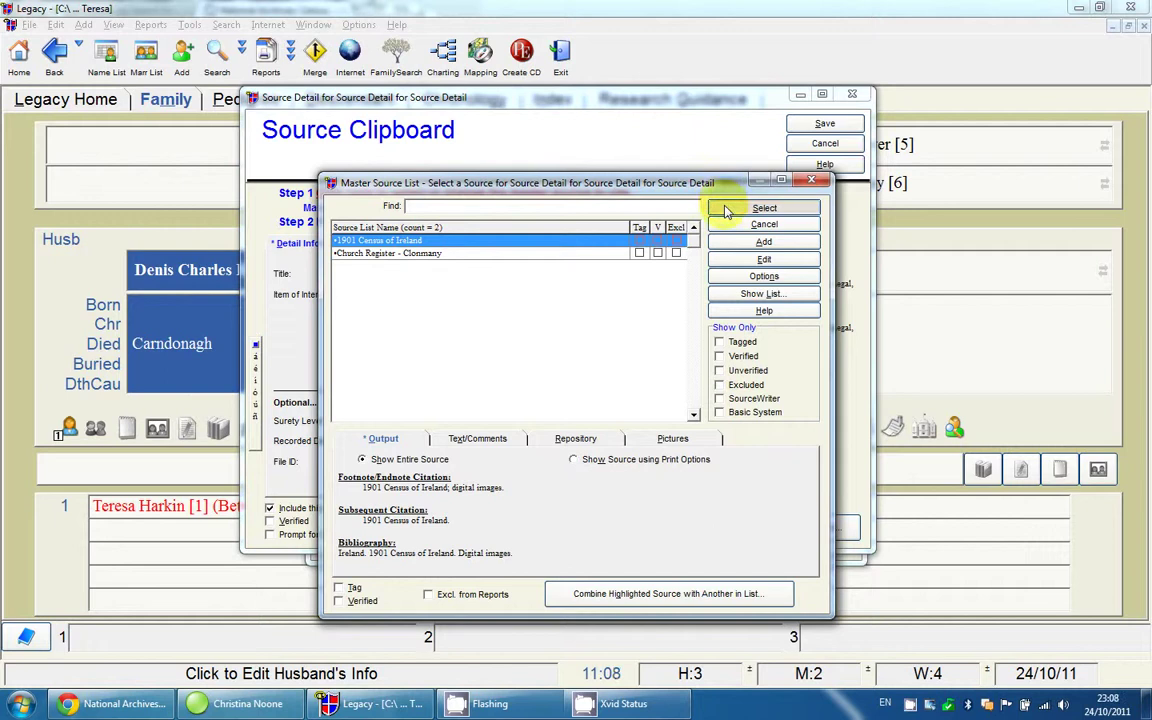
Step: Enter jurisdiction 'Glebe, Carndonagh, Donegal' and page 2 in the clipboard citation
left_click(410, 295)
type("Glebe, Carndonagh, Donegal")
key("Tab")
type("2")
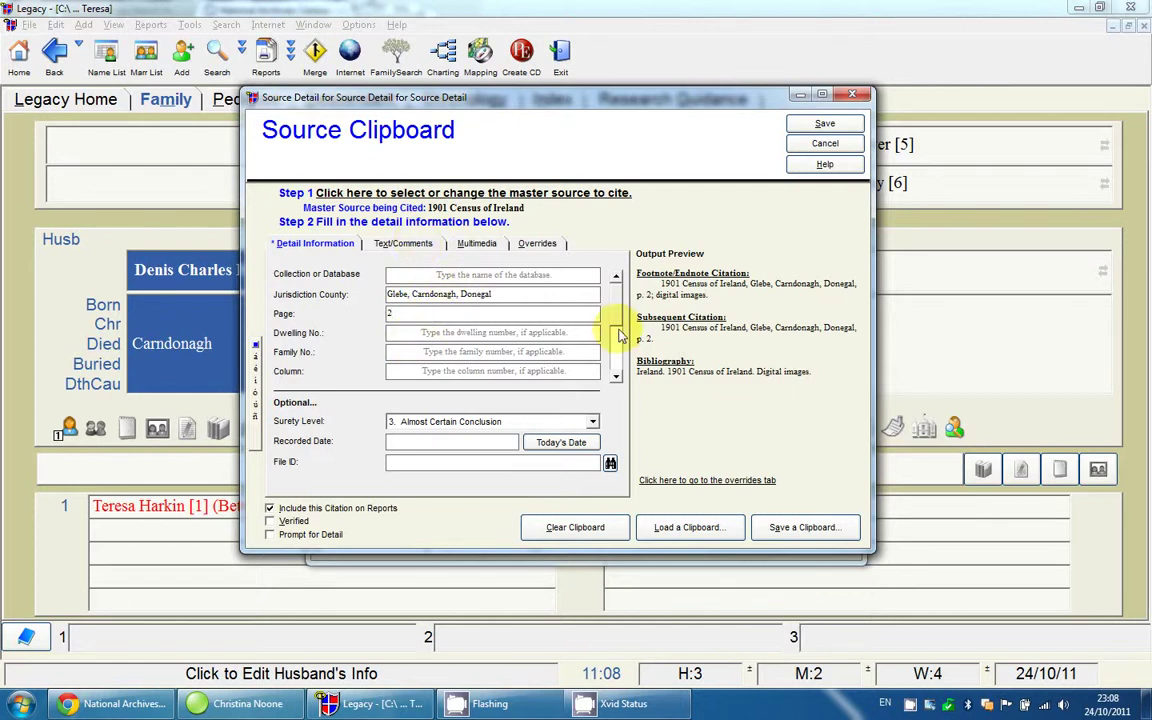
mouse_move(617, 309)
left_mouse_down()
mouse_move(612, 362)
mouse_move(618, 307)
left_mouse_up()
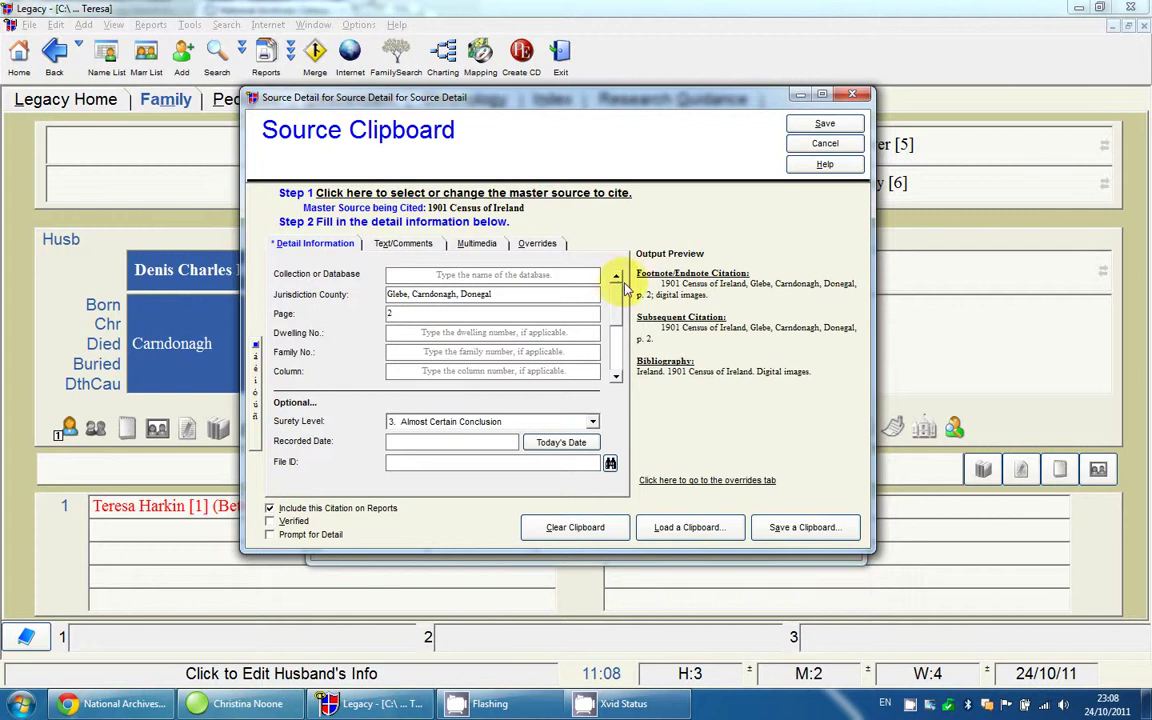